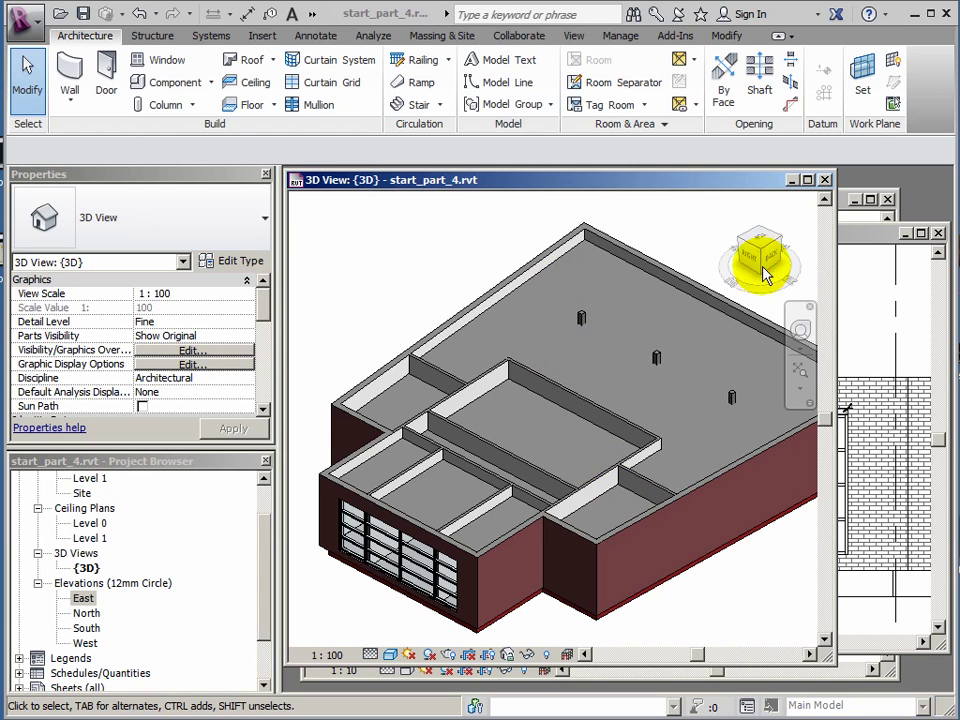
- Bring the Level 0 floor plan in front of the 3D view, enlarge it, and zoom to the upper corner wall
{"action": "left_click", "coordinate": [850, 224]}
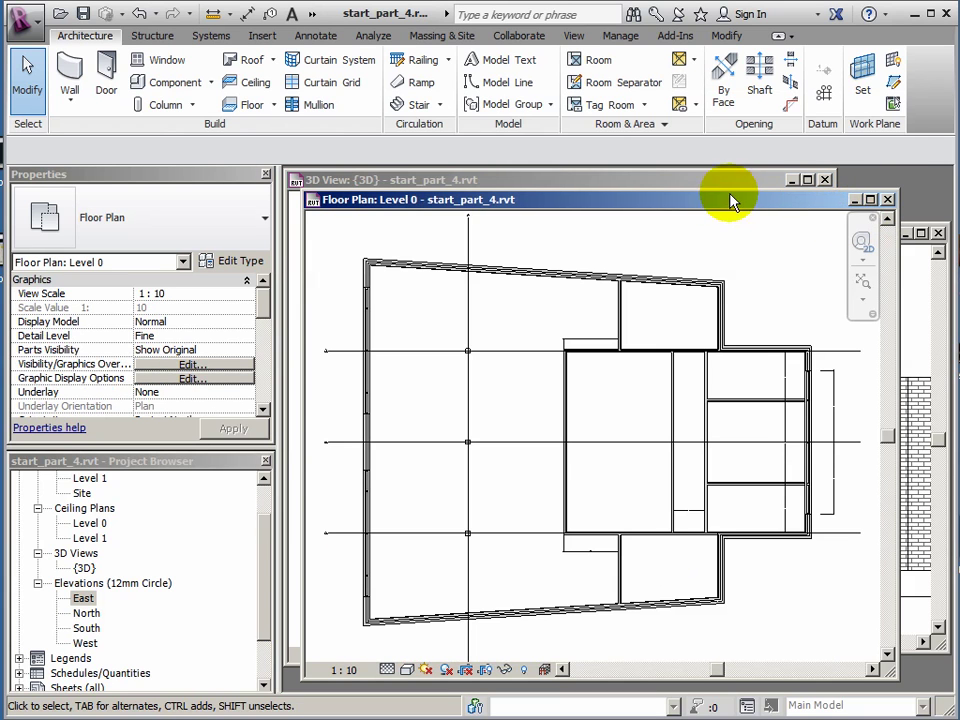
{"action": "left_click_drag", "start_coordinate": [898, 187], "coordinate": [934, 182]}
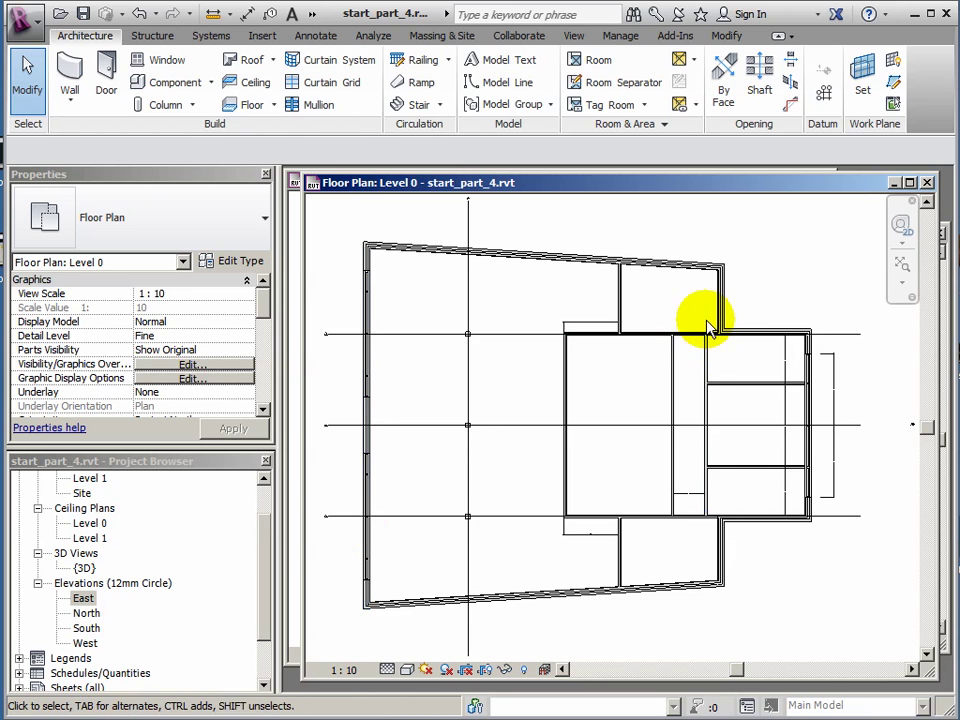
{"action": "middle_click_drag", "start_coordinate": [677, 296], "coordinate": [684, 330]}
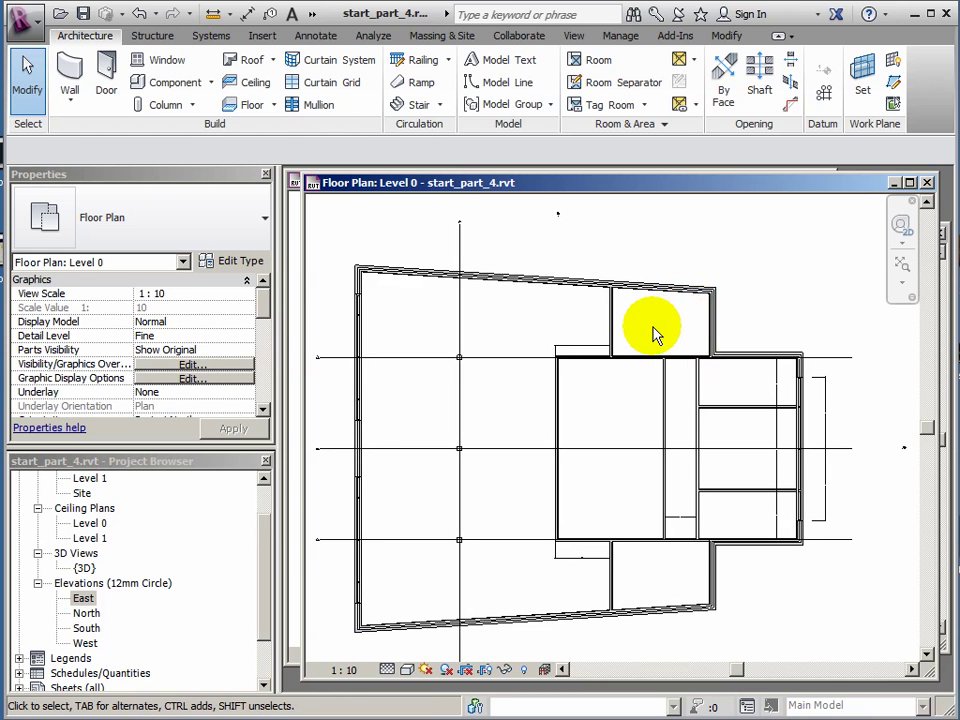
{"action": "scroll", "coordinate": [652, 335], "scroll_direction": "up", "scroll_amount": 1}
{"action": "scroll", "coordinate": [697, 335], "scroll_direction": "up", "scroll_amount": 1}
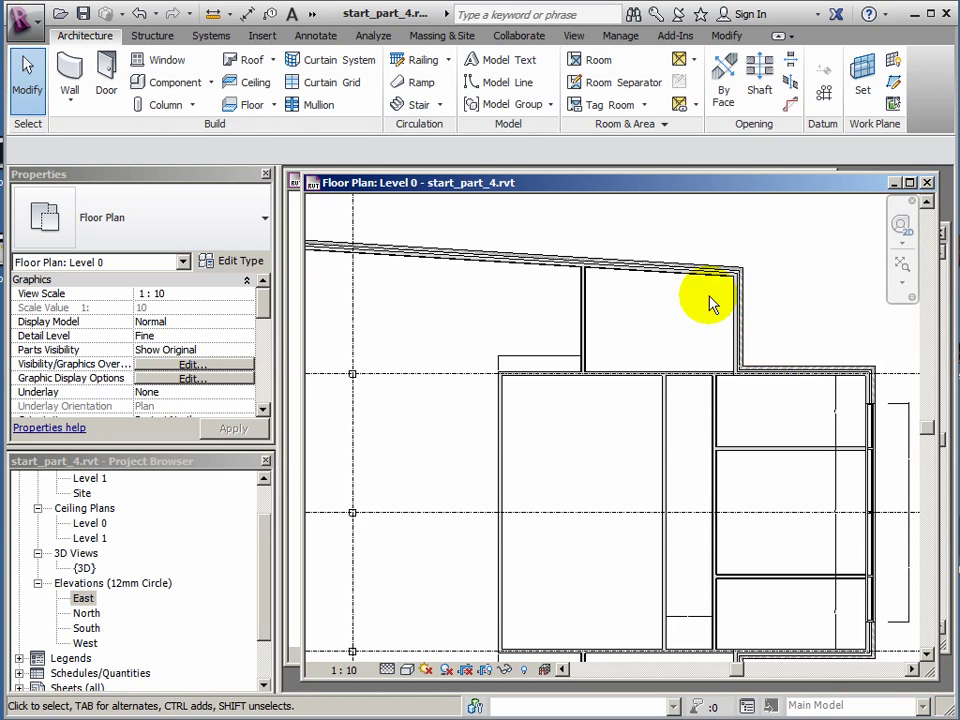
{"action": "scroll", "coordinate": [771, 326], "scroll_direction": "up", "scroll_amount": 3}
{"action": "scroll", "coordinate": [739, 381], "scroll_direction": "up", "scroll_amount": 3}
{"action": "middle_click_drag", "start_coordinate": [739, 381], "coordinate": [668, 401]}
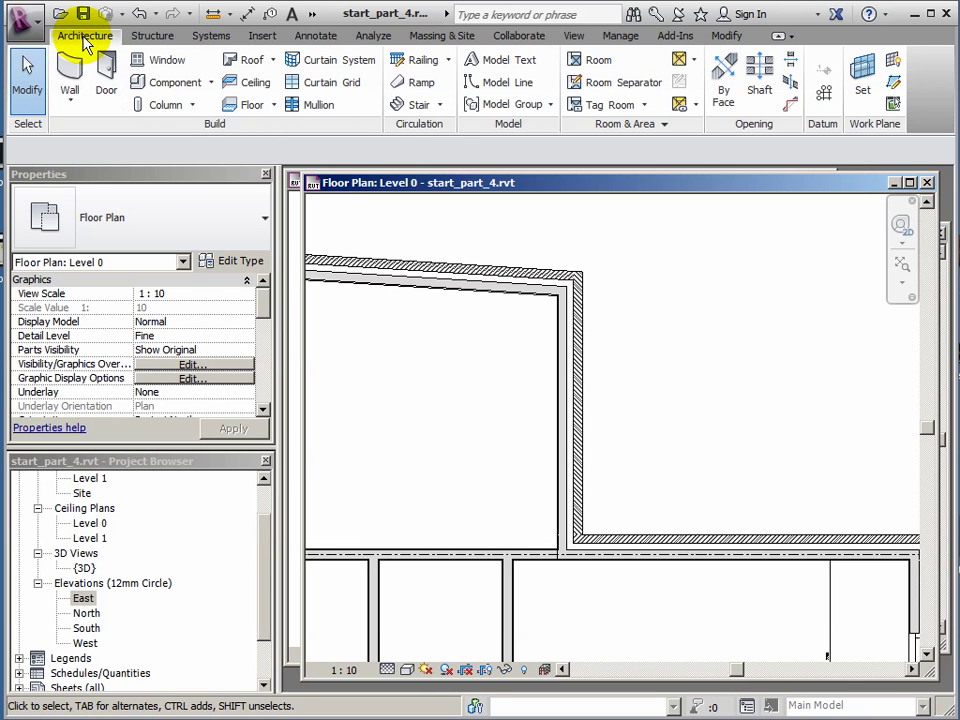
{"action": "left_click", "coordinate": [105, 82]}
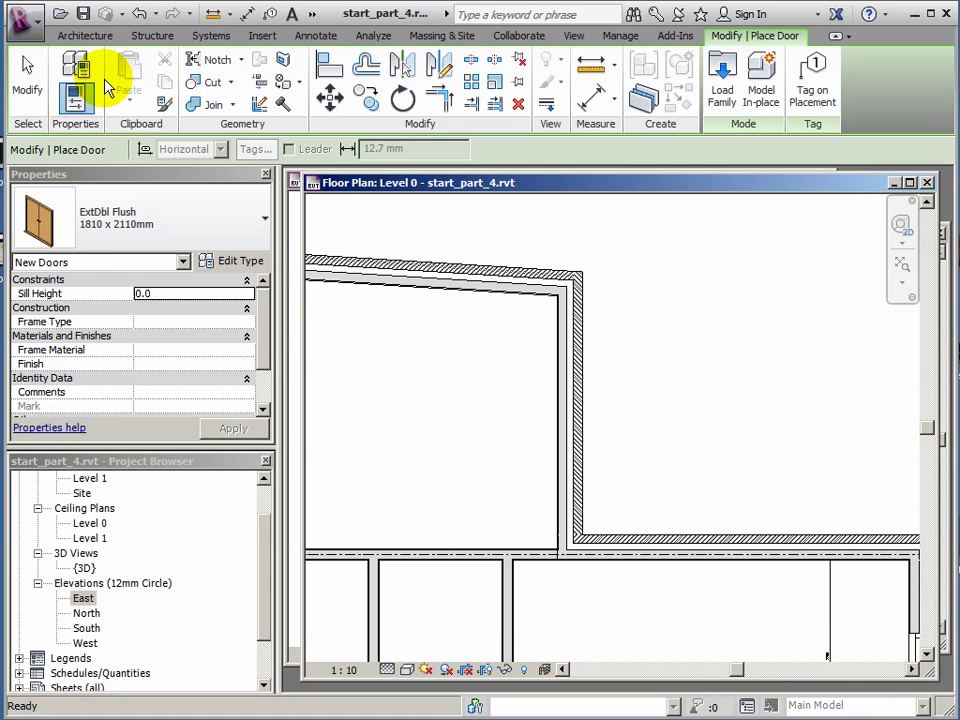
{"action": "left_click", "coordinate": [266, 224]}
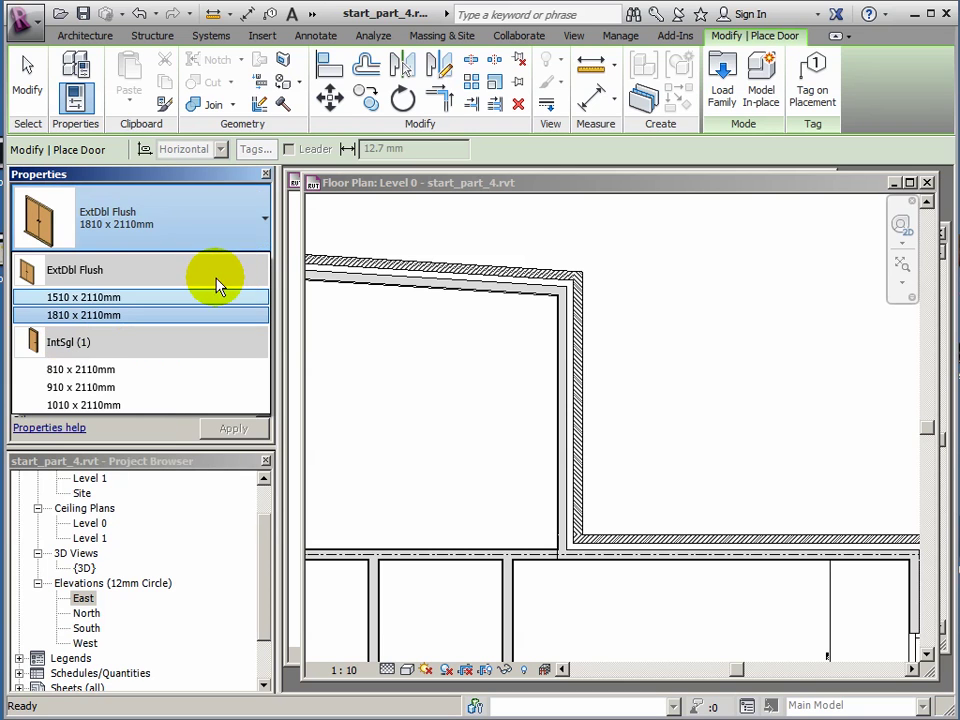
{"action": "left_click", "coordinate": [222, 220]}
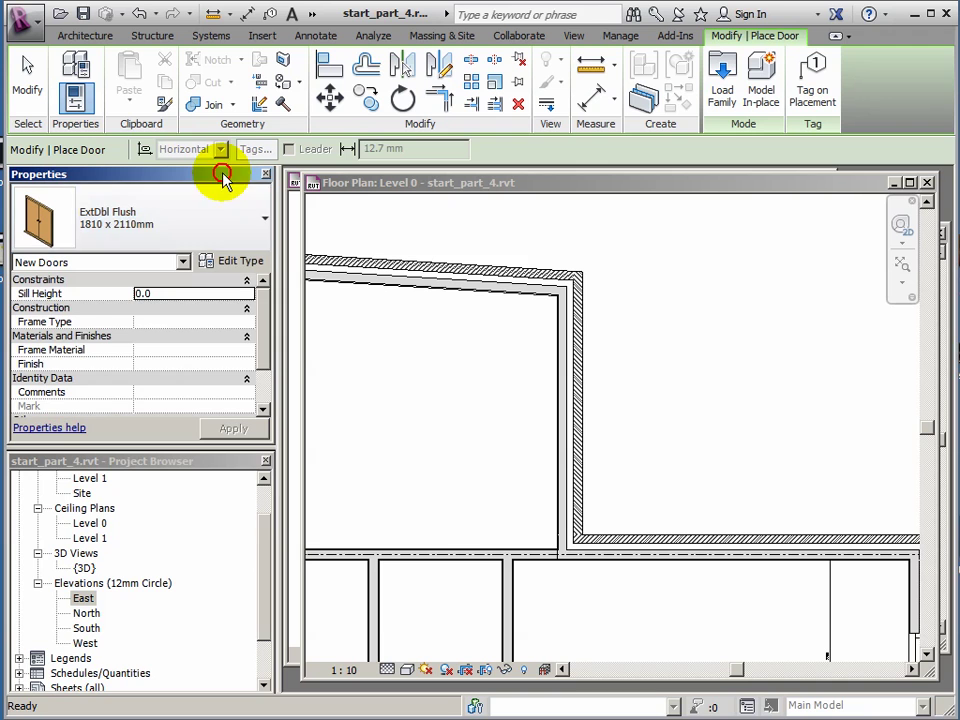
- Load Concept ExtDbl.rfa from Doors > External Doors and accept its 1810 x 2110mm type
{"action": "left_click", "coordinate": [235, 263]}
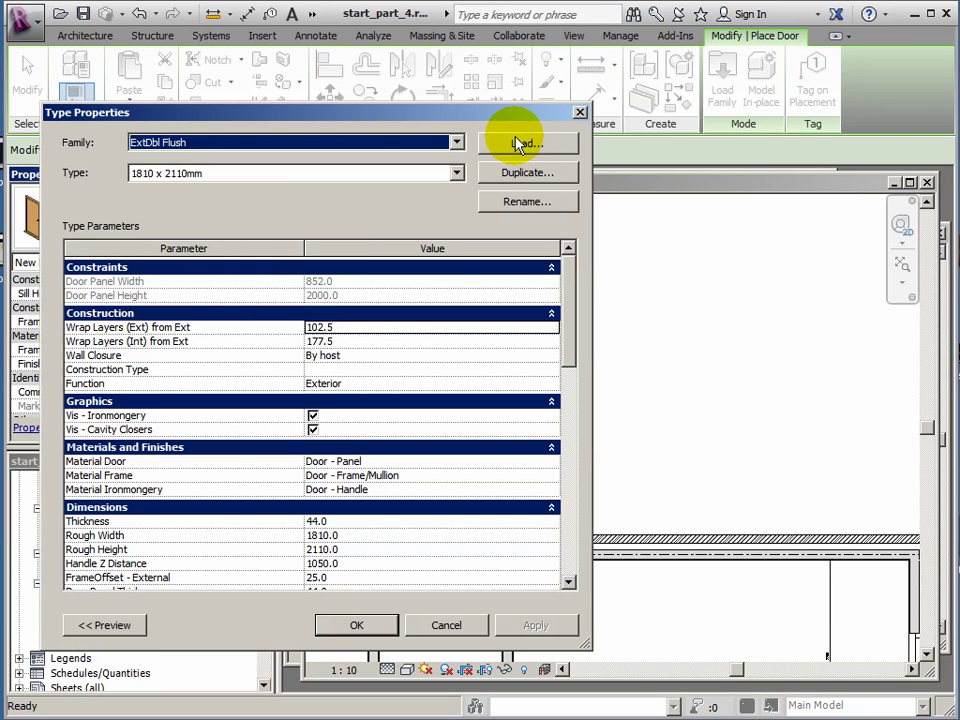
{"action": "left_click", "coordinate": [512, 147]}
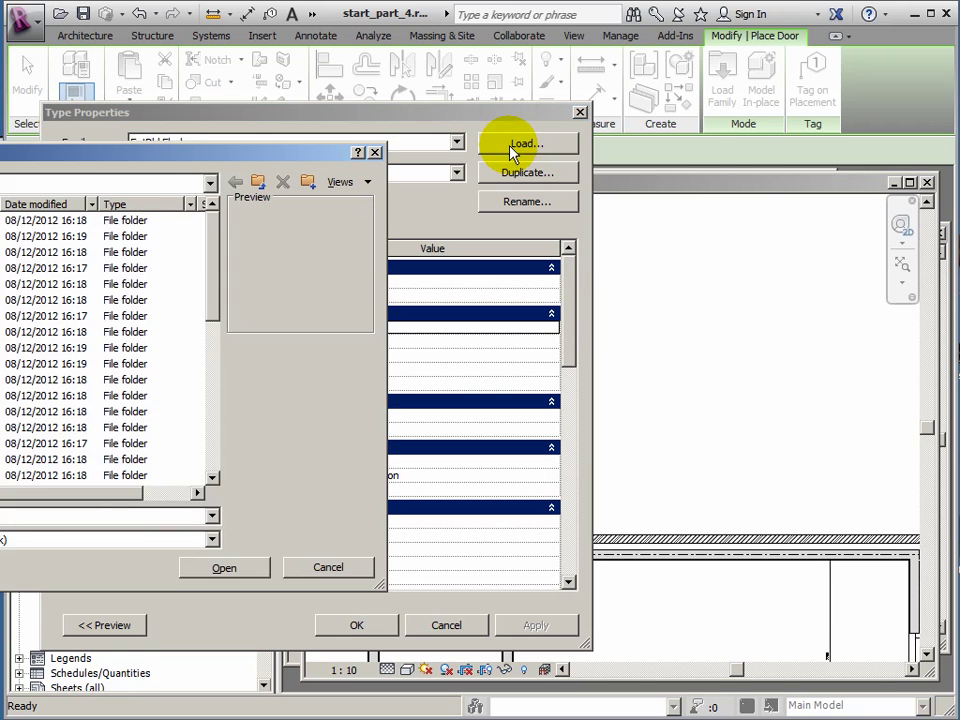
{"action": "left_click_drag", "start_coordinate": [137, 162], "coordinate": [527, 100]}
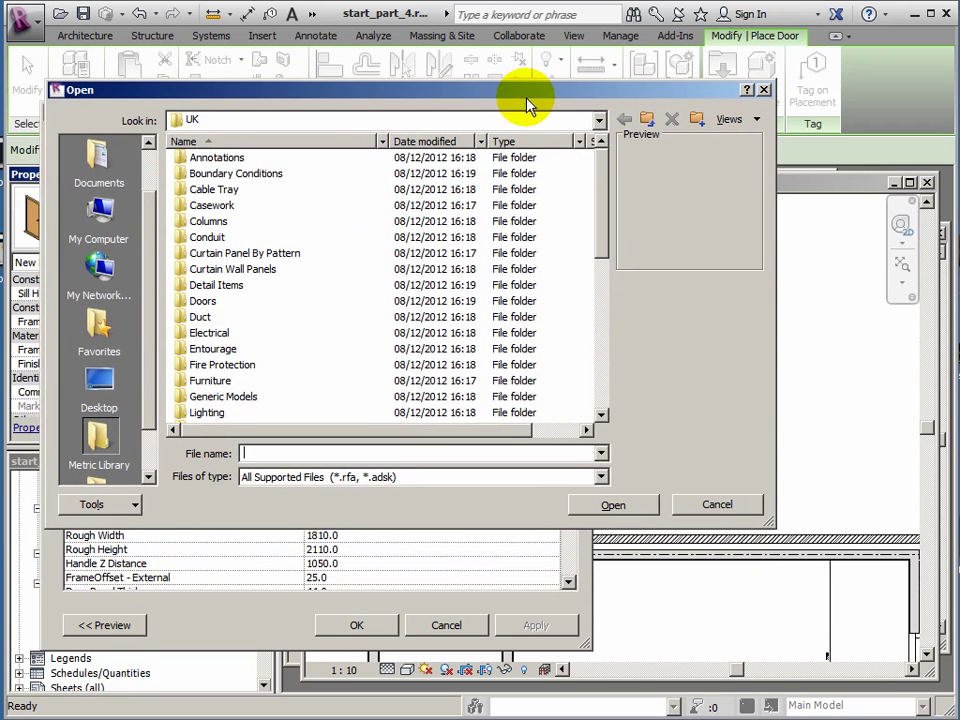
{"action": "double_click", "coordinate": [196, 303]}
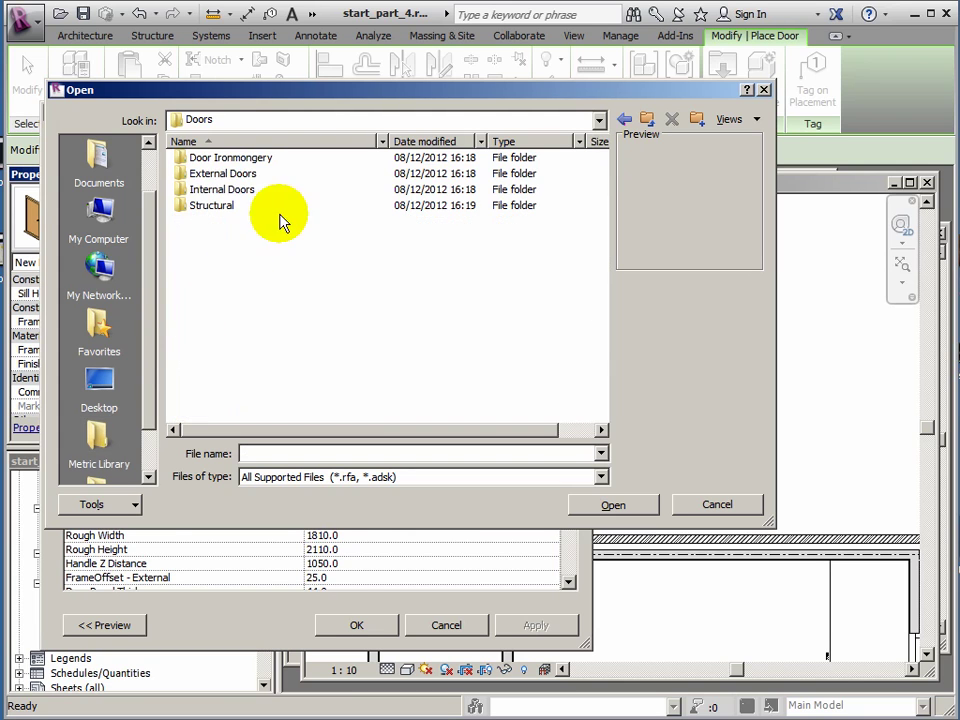
{"action": "double_click", "coordinate": [185, 175]}
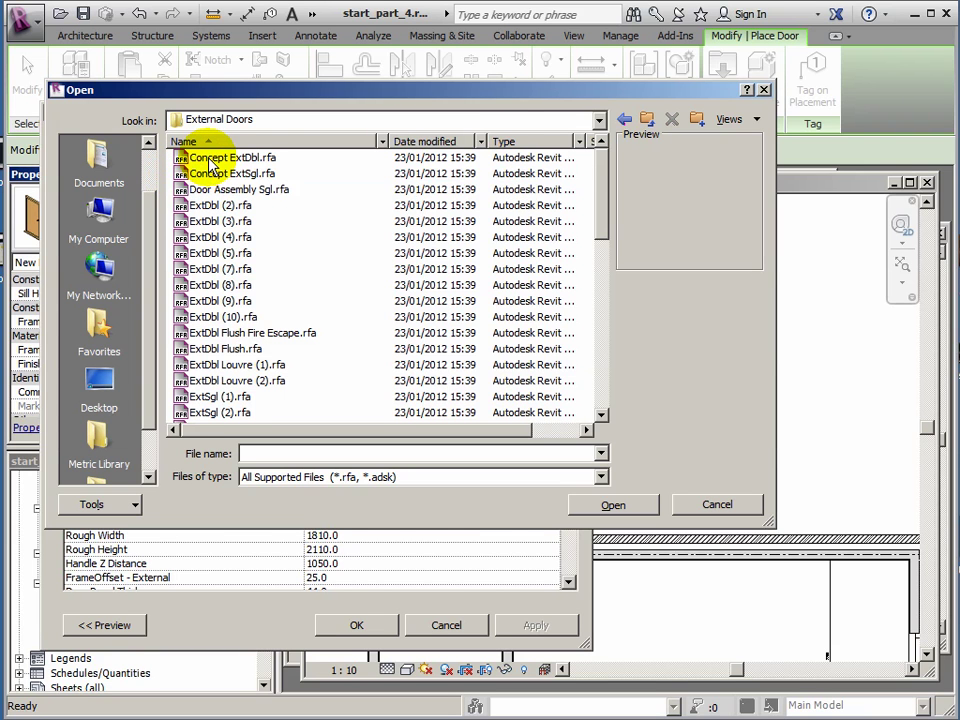
{"action": "left_click", "coordinate": [211, 160]}
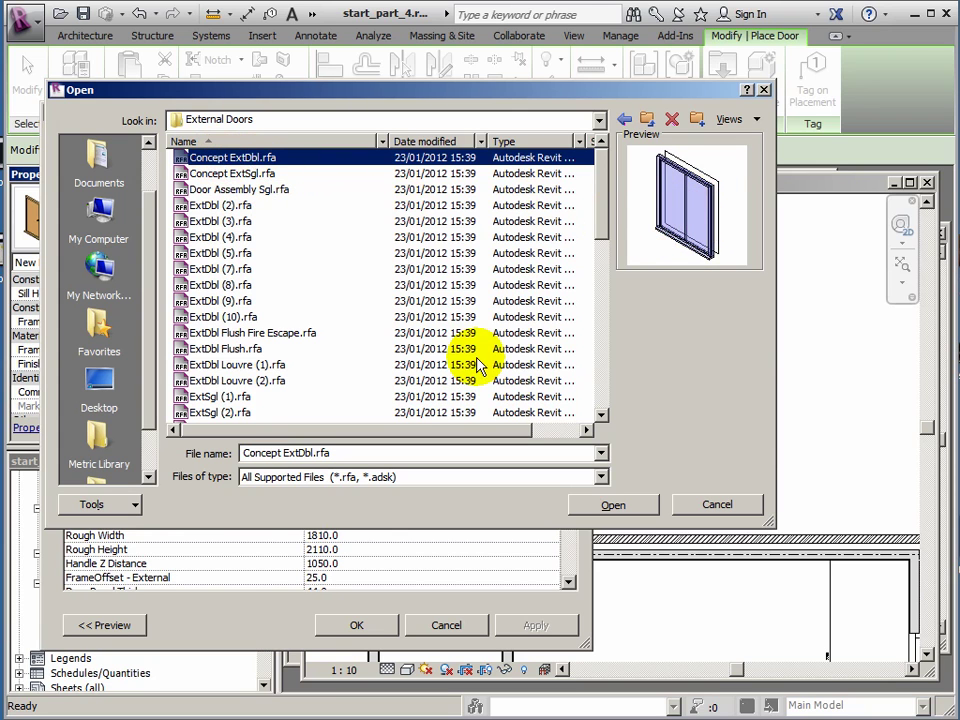
{"action": "left_click", "coordinate": [615, 506]}
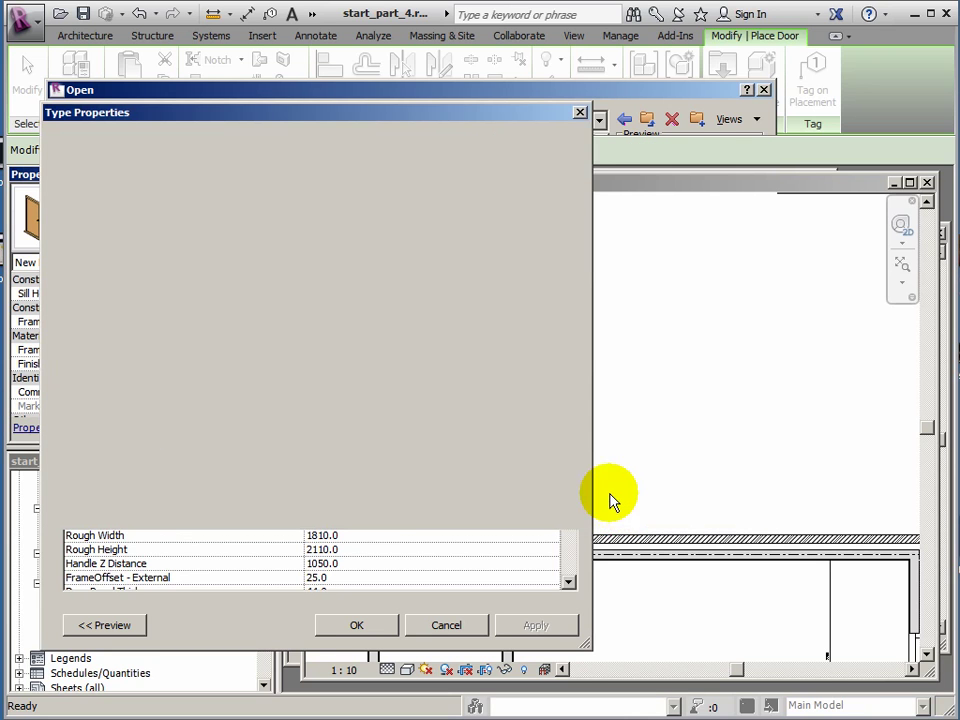
{"action": "left_click_drag", "start_coordinate": [368, 122], "coordinate": [400, 115]}
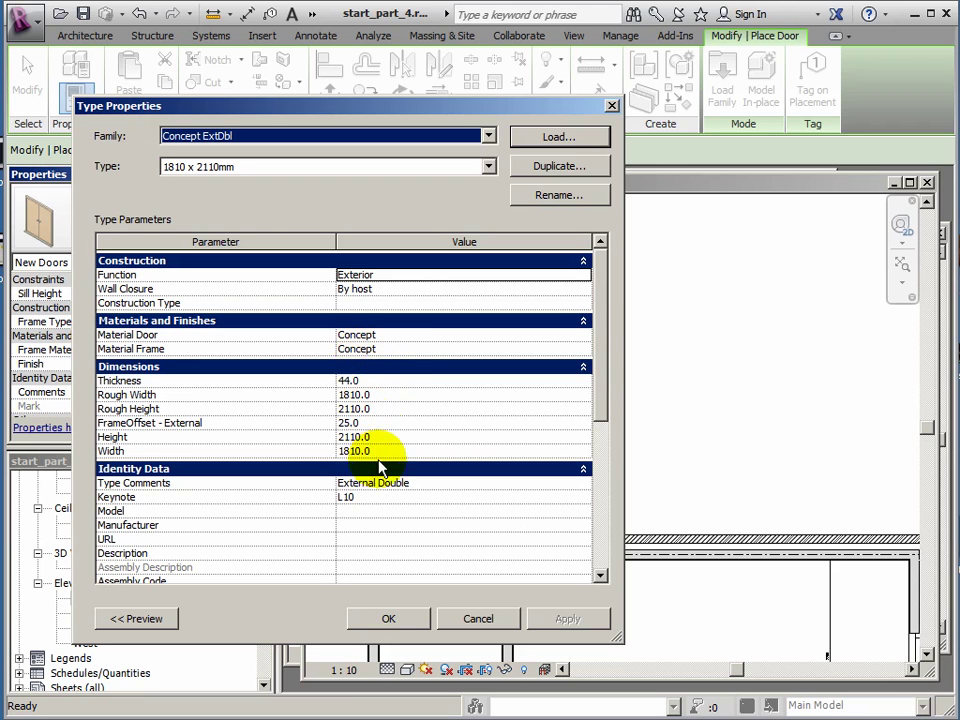
{"action": "left_click", "coordinate": [390, 619]}
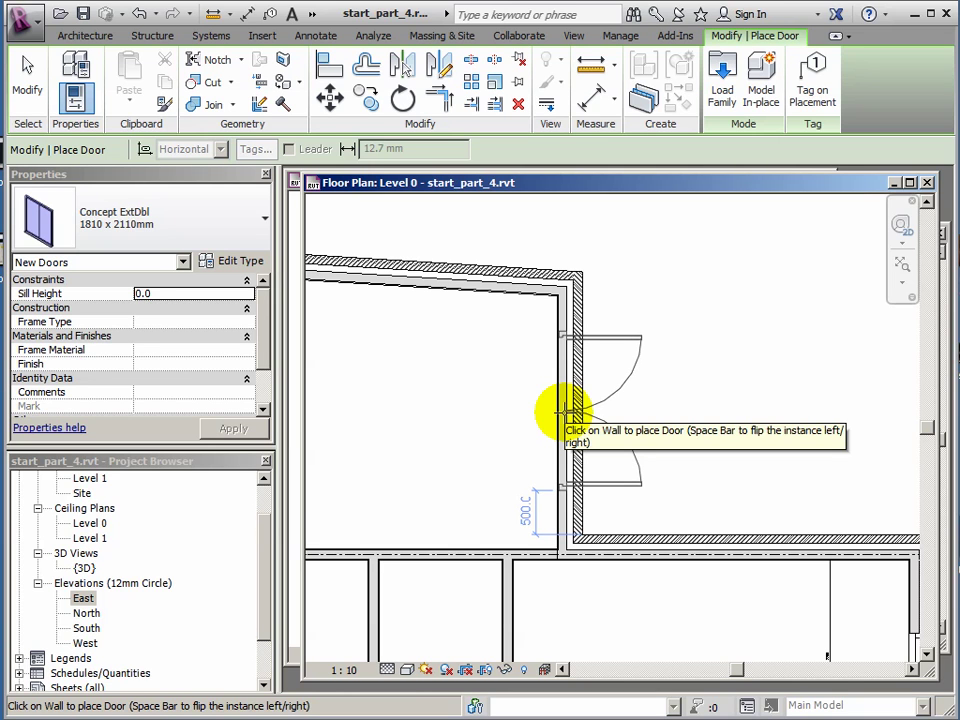
- Place a Concept ExtDbl double door in the short wall by the upper corner
{"action": "left_click", "coordinate": [565, 412]}
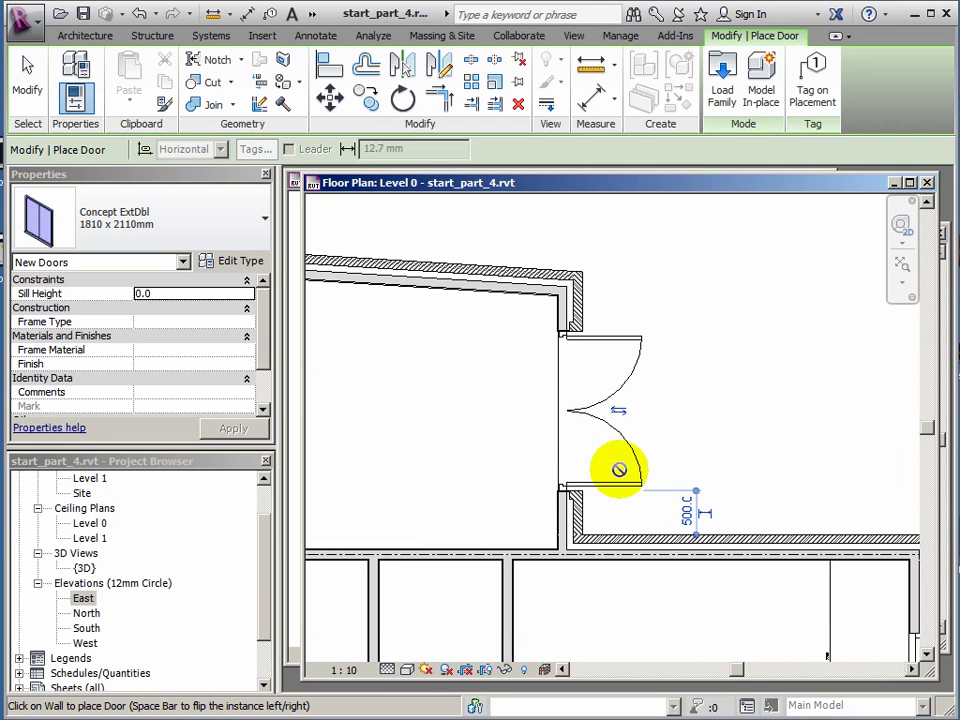
{"action": "middle_click_drag", "start_coordinate": [516, 486], "coordinate": [579, 497]}
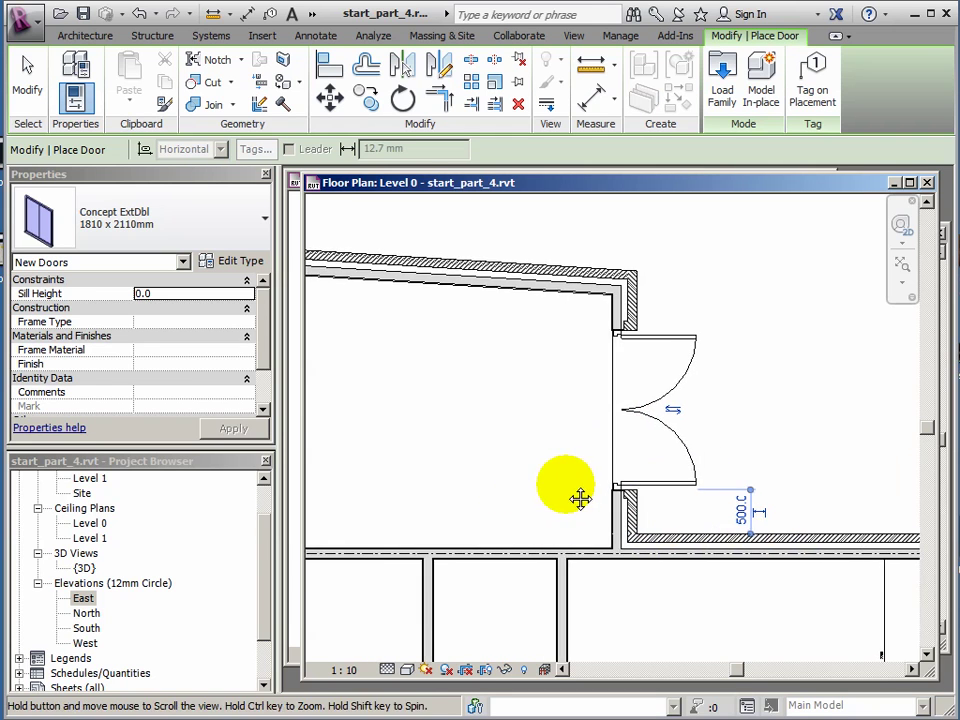
{"action": "scroll", "coordinate": [553, 489], "scroll_direction": "down", "scroll_amount": 2}
{"action": "scroll", "coordinate": [553, 489], "scroll_direction": "down", "scroll_amount": 2}
{"action": "middle_click_drag", "start_coordinate": [407, 499], "coordinate": [476, 446]}
{"action": "scroll", "coordinate": [456, 446], "scroll_direction": "up", "scroll_amount": 4}
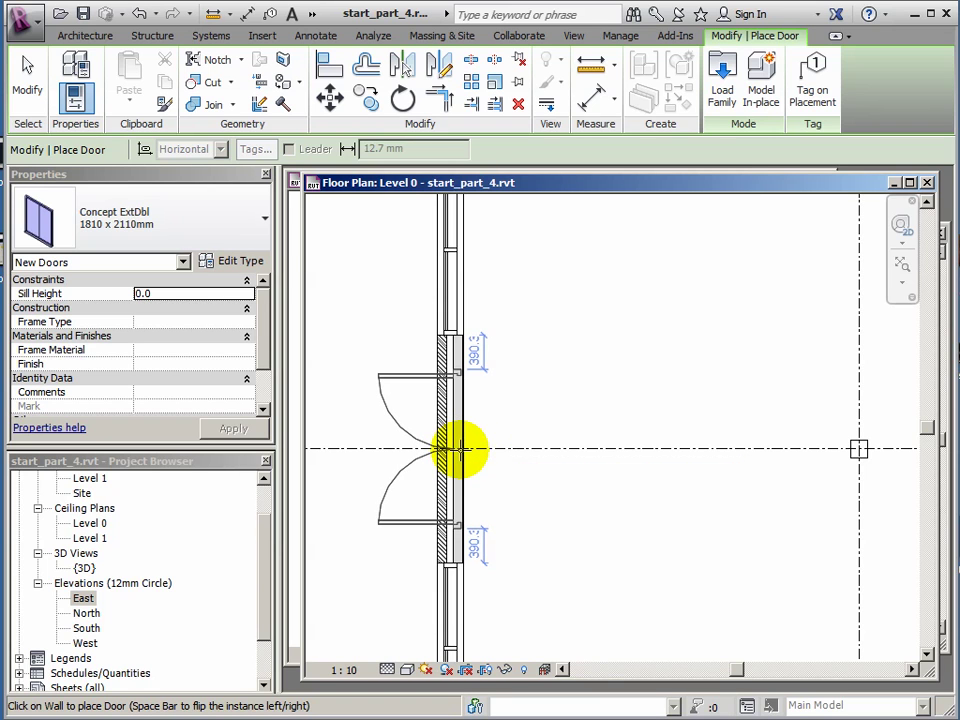
- Place a second double door centred on the grid line, then pan toward the left wall
{"action": "left_click", "coordinate": [459, 449]}
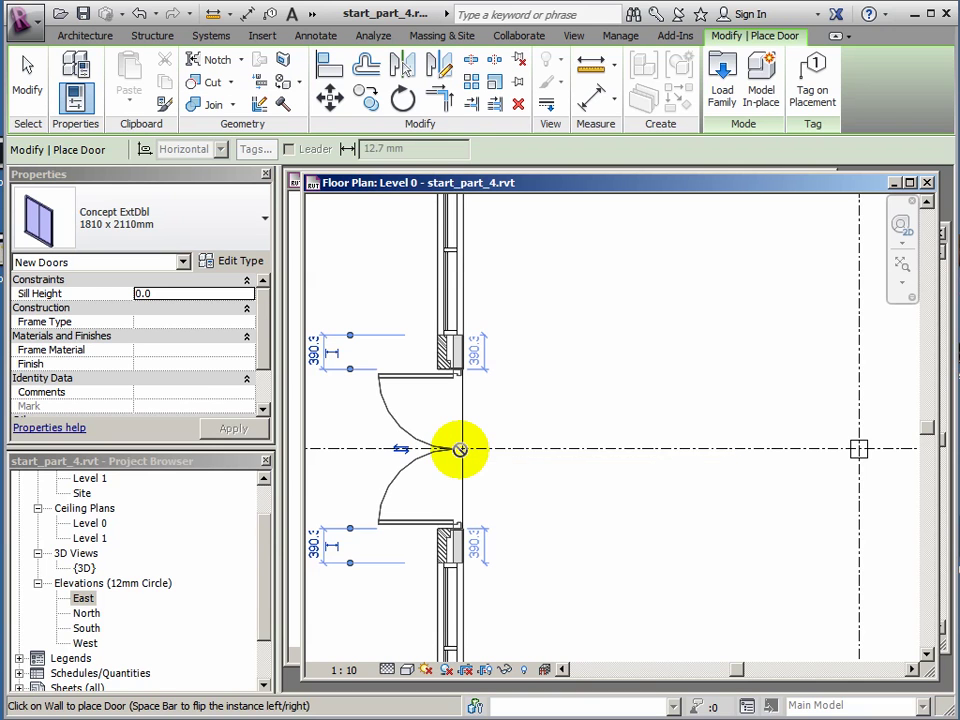
{"action": "scroll", "coordinate": [456, 366], "scroll_direction": "up", "scroll_amount": 8}
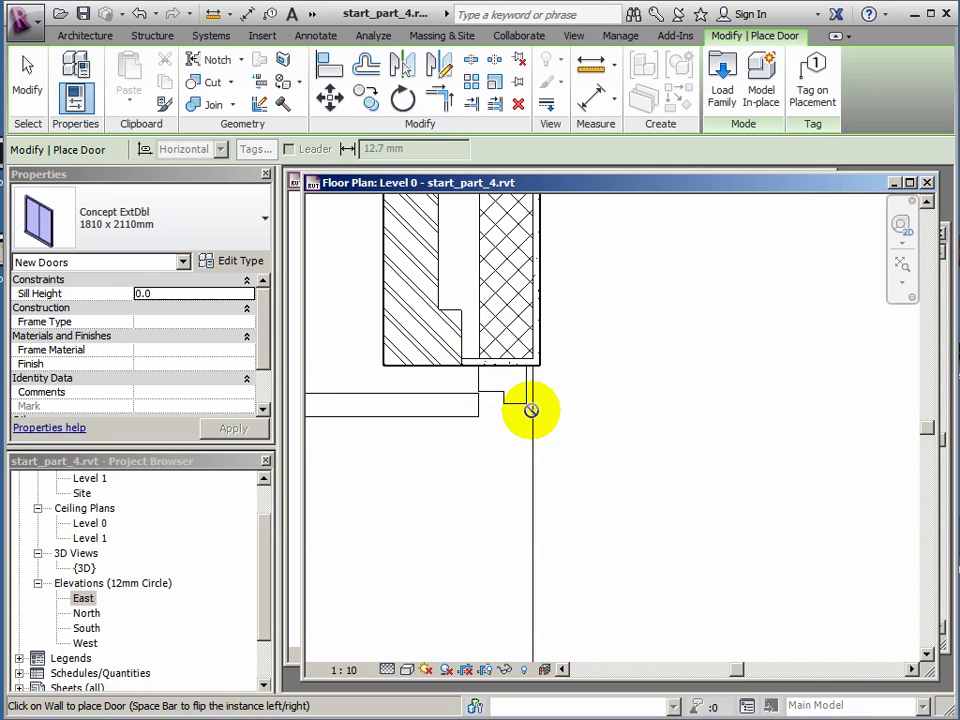
{"action": "scroll", "coordinate": [606, 444], "scroll_direction": "down", "scroll_amount": 6}
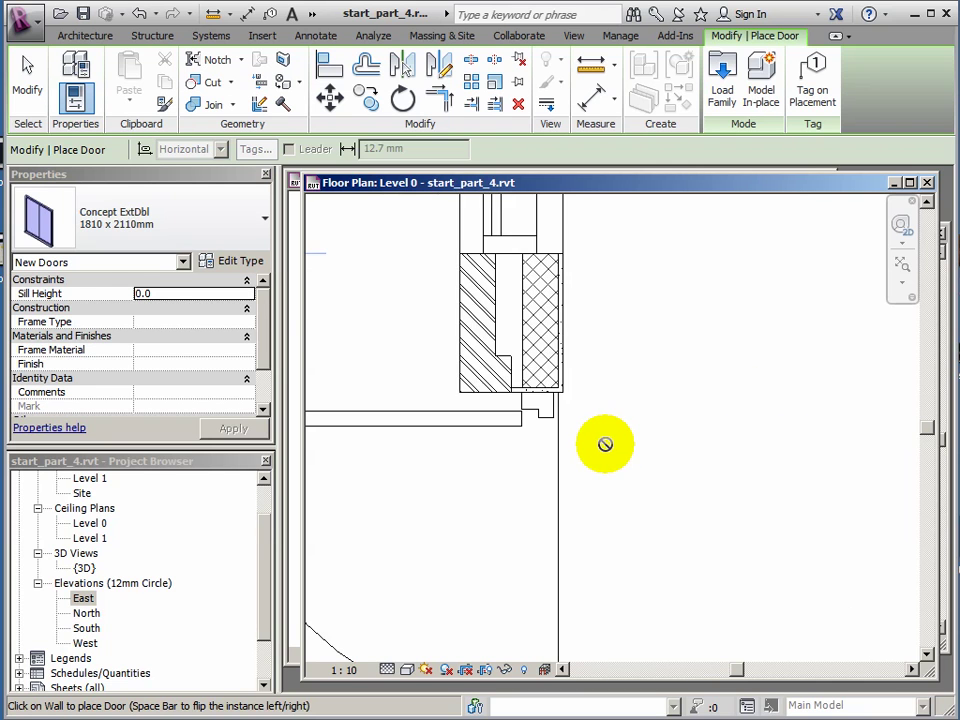
{"action": "middle_click_drag", "start_coordinate": [610, 444], "coordinate": [574, 461]}
{"action": "scroll", "coordinate": [574, 461], "scroll_direction": "down", "scroll_amount": 2}
{"action": "middle_click_drag", "start_coordinate": [666, 431], "coordinate": [527, 479]}
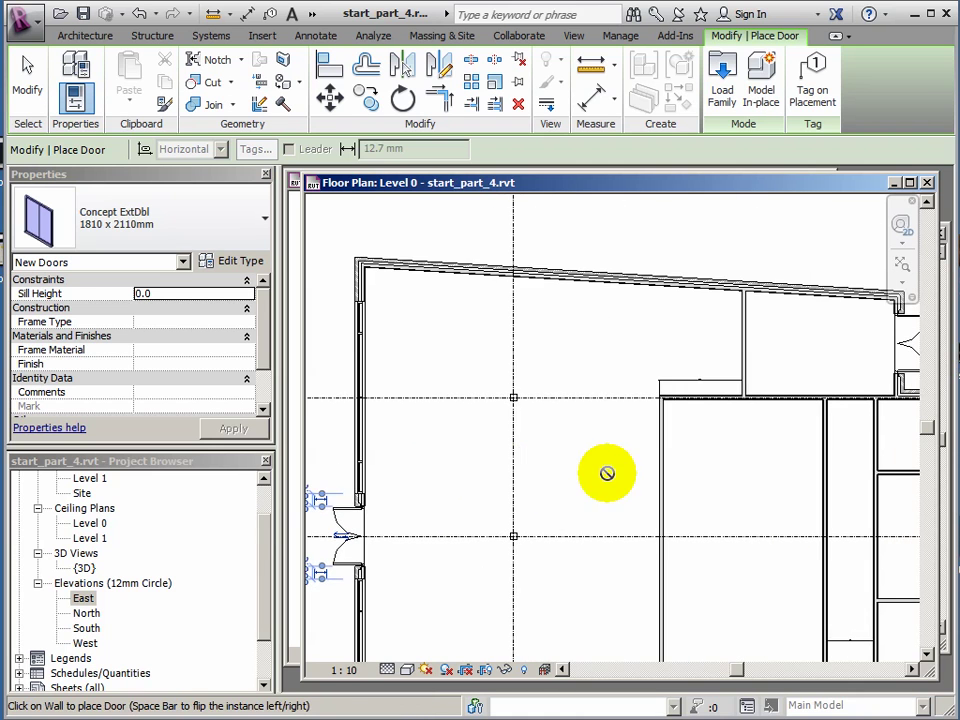
{"action": "middle_click_drag", "start_coordinate": [606, 474], "coordinate": [422, 495]}
{"action": "scroll", "coordinate": [634, 379], "scroll_direction": "up", "scroll_amount": 3}
{"action": "scroll", "coordinate": [636, 371], "scroll_direction": "up", "scroll_amount": 1}
{"action": "middle_click_drag", "start_coordinate": [636, 371], "coordinate": [643, 386]}
{"action": "scroll", "coordinate": [585, 413], "scroll_direction": "down", "scroll_amount": 2}
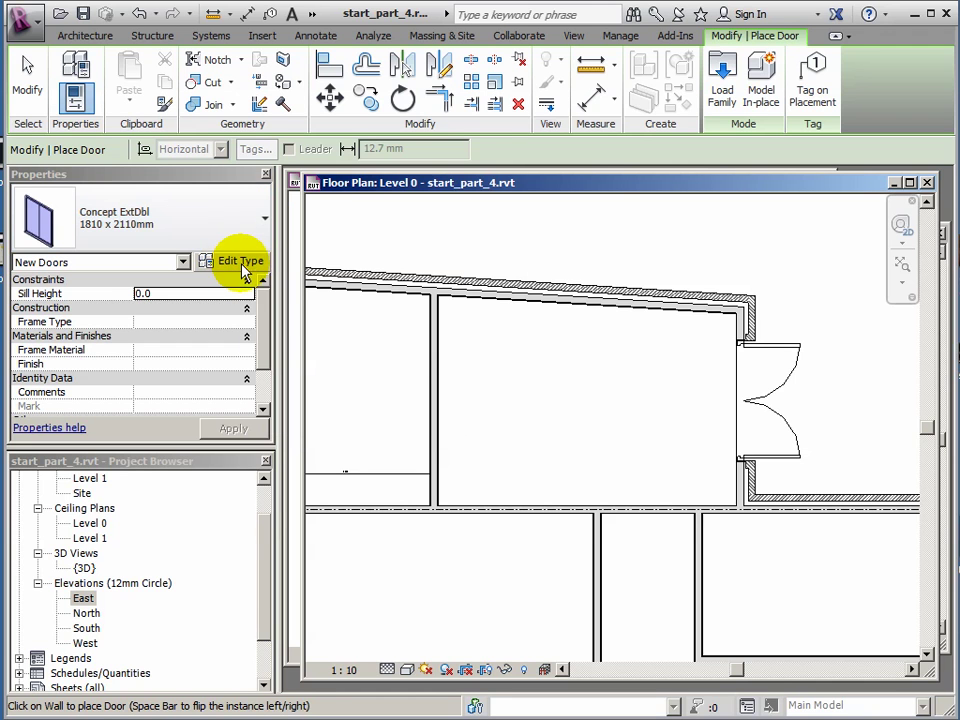
- Load Concept IntDbl.rfa from Doors > Internal Doors and place one in the left wall
{"action": "left_click", "coordinate": [245, 263]}
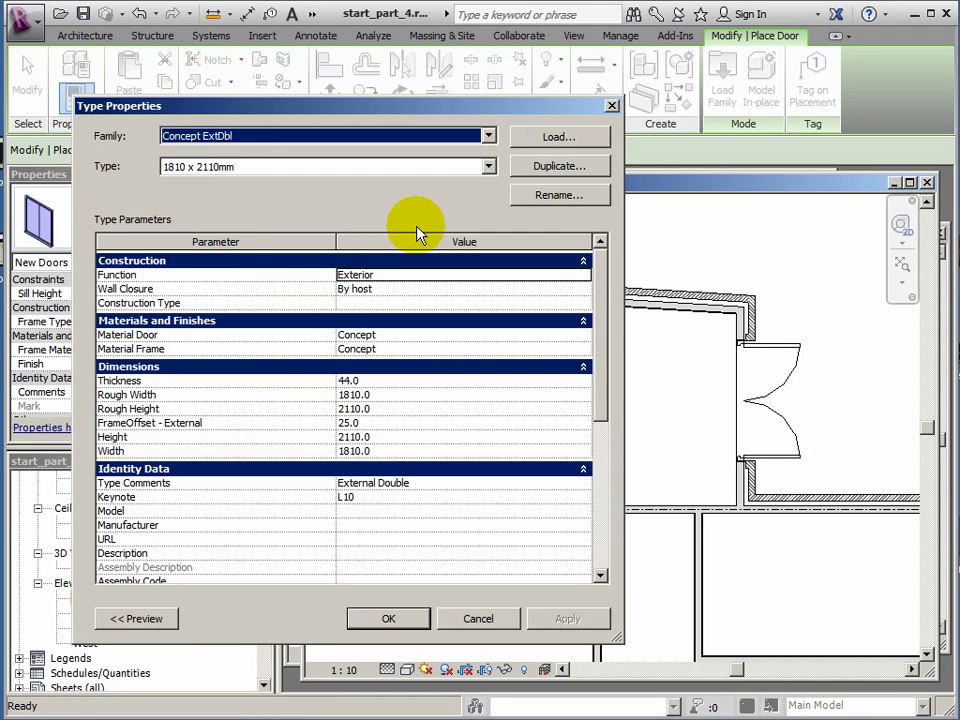
{"action": "left_click", "coordinate": [557, 139]}
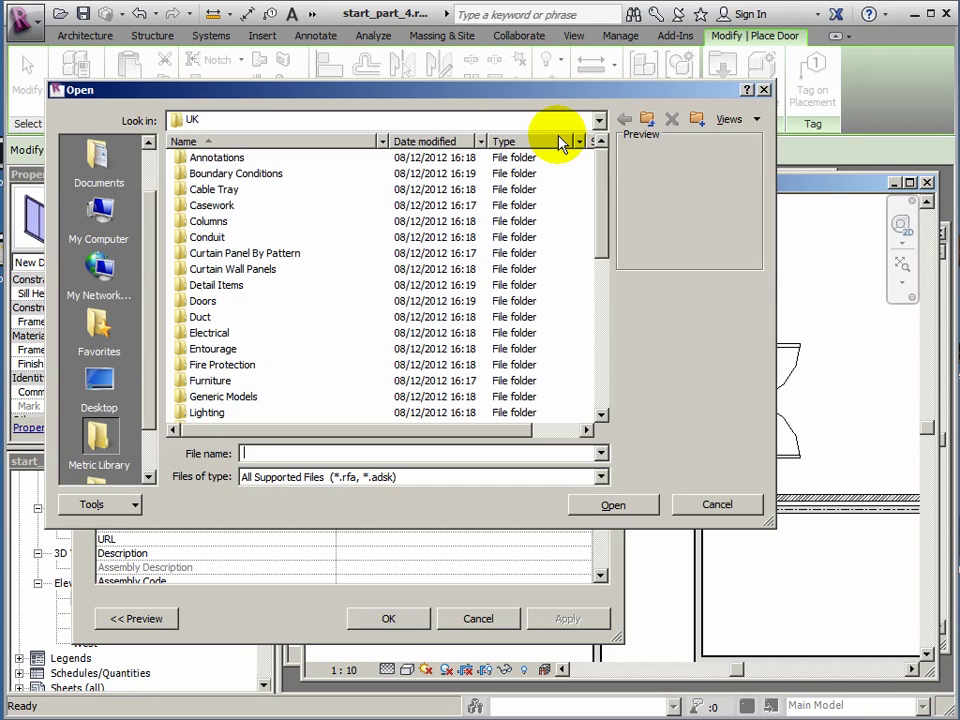
{"action": "double_click", "coordinate": [188, 303]}
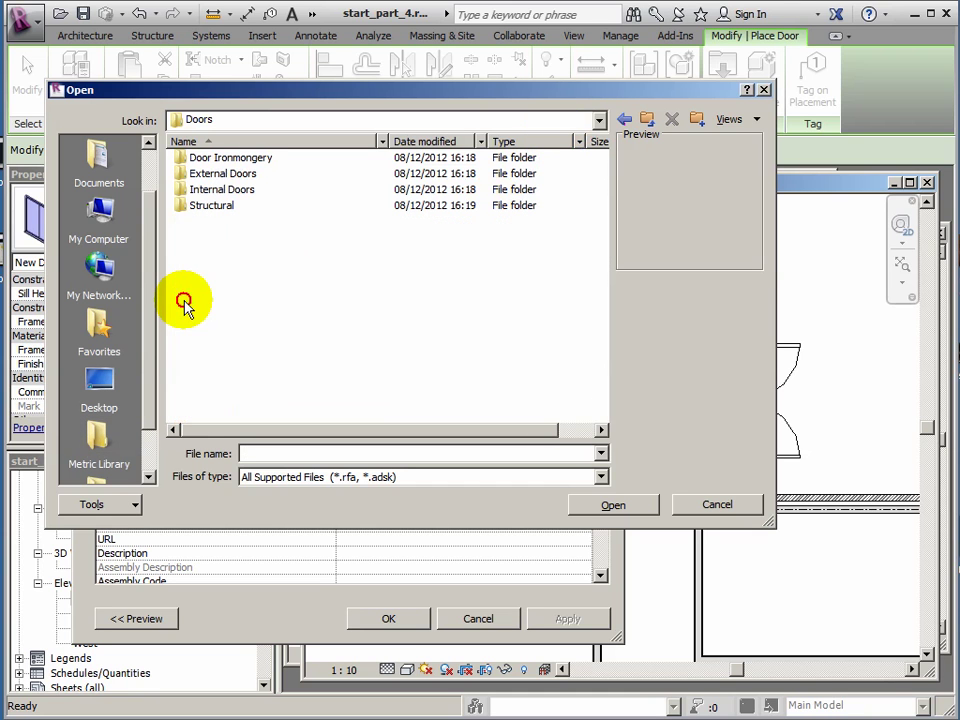
{"action": "double_click", "coordinate": [186, 190]}
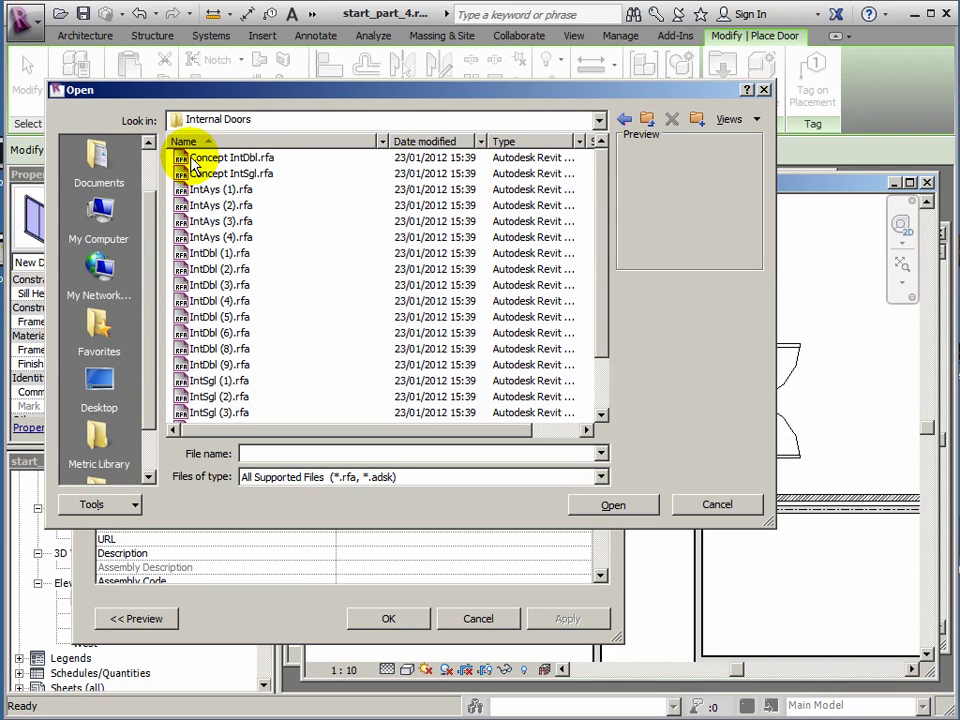
{"action": "left_click", "coordinate": [197, 157]}
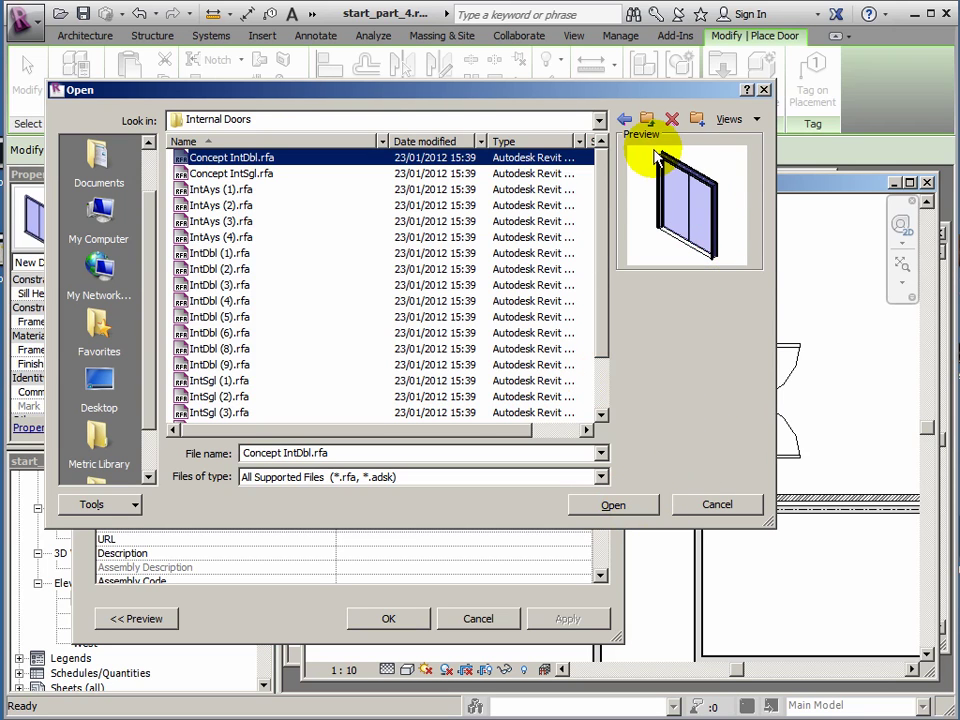
{"action": "left_click", "coordinate": [620, 508]}
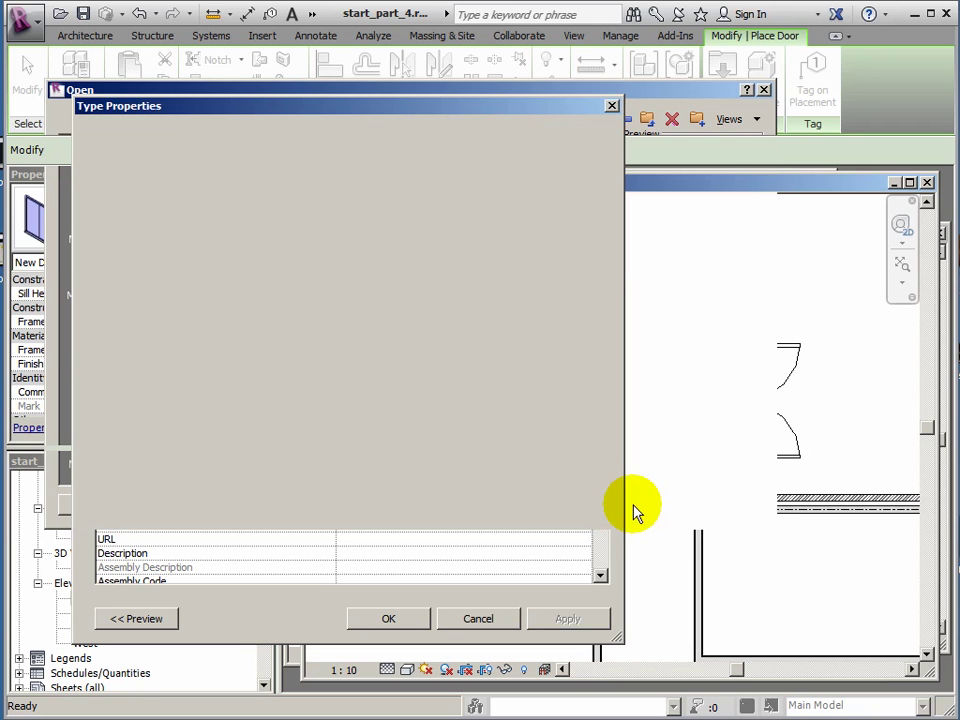
{"action": "left_click_drag", "start_coordinate": [409, 106], "coordinate": [421, 101]}
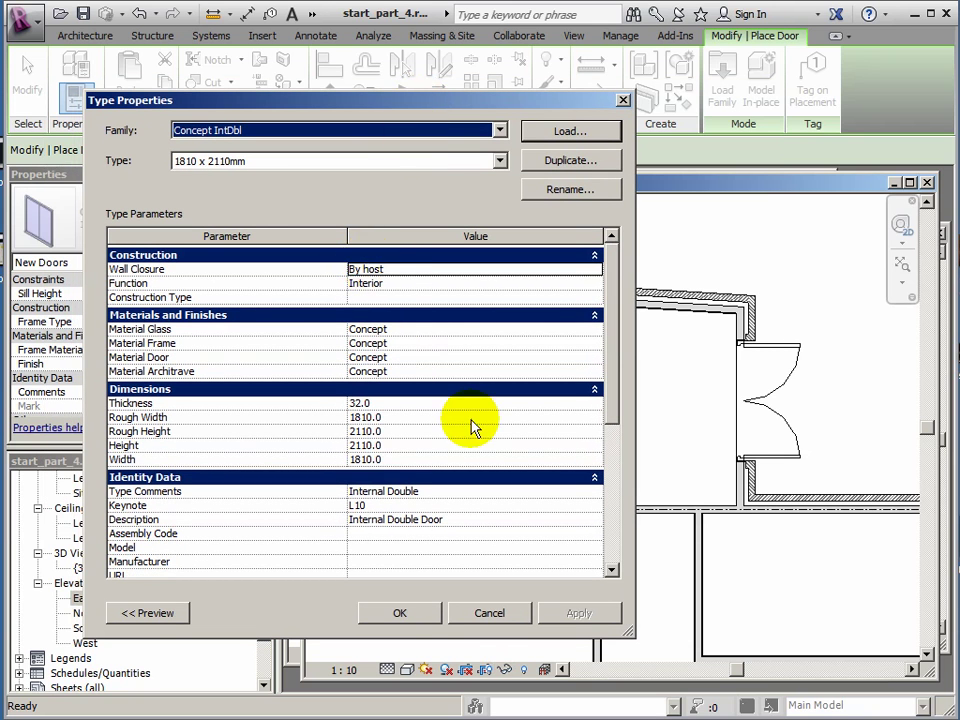
{"action": "left_click", "coordinate": [416, 617]}
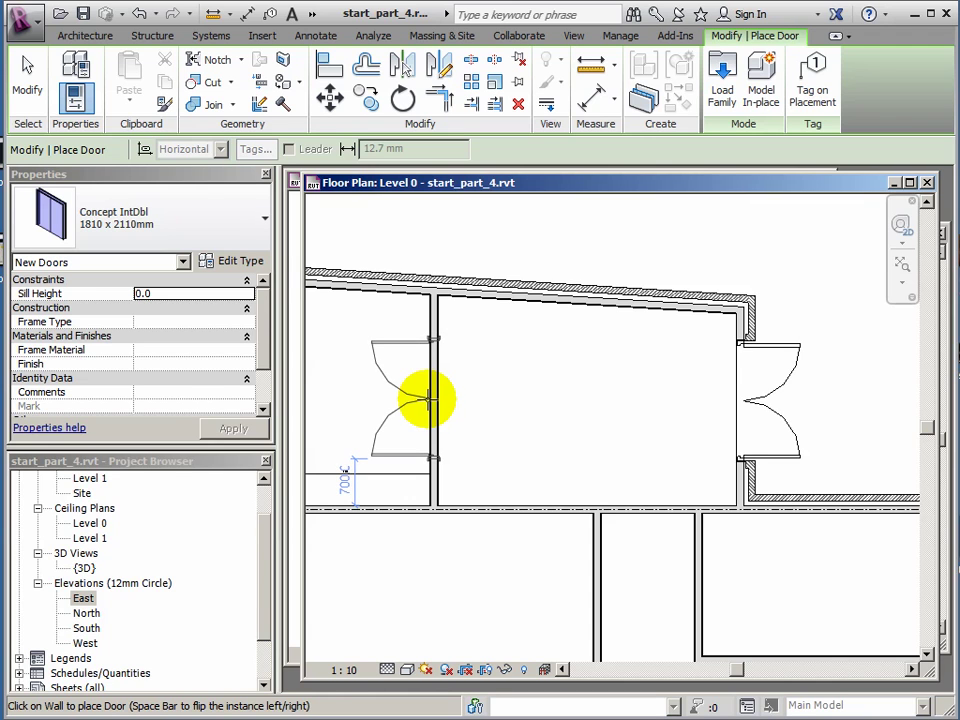
{"action": "left_click", "coordinate": [431, 399]}
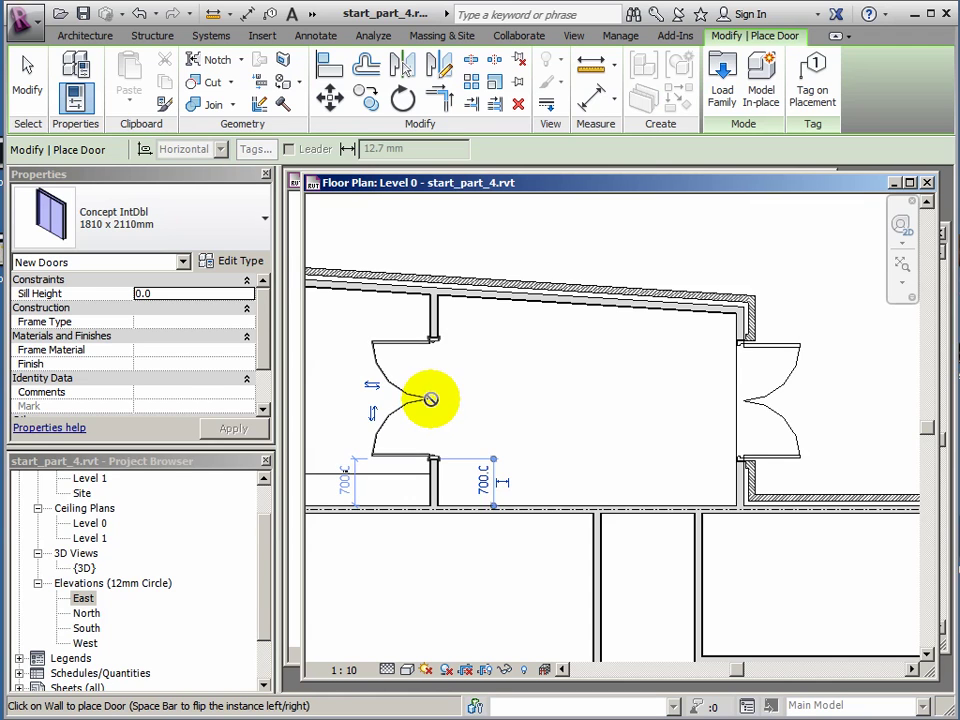
- Add an aligned dimension from the left double door's centre to the wall below
{"action": "left_click", "coordinate": [312, 39]}
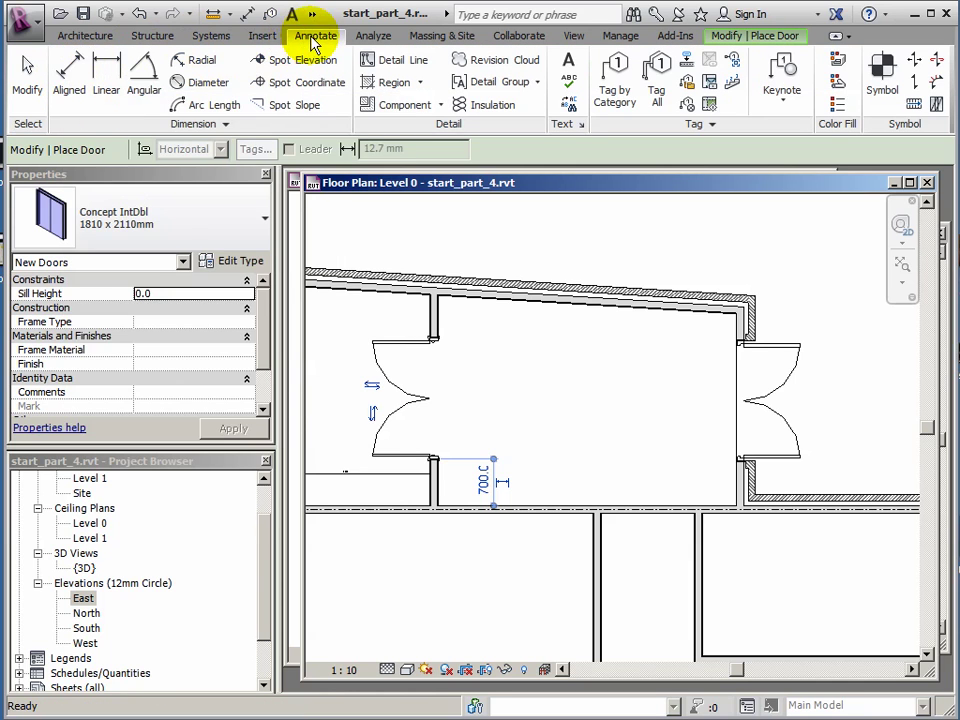
{"action": "left_click", "coordinate": [73, 76]}
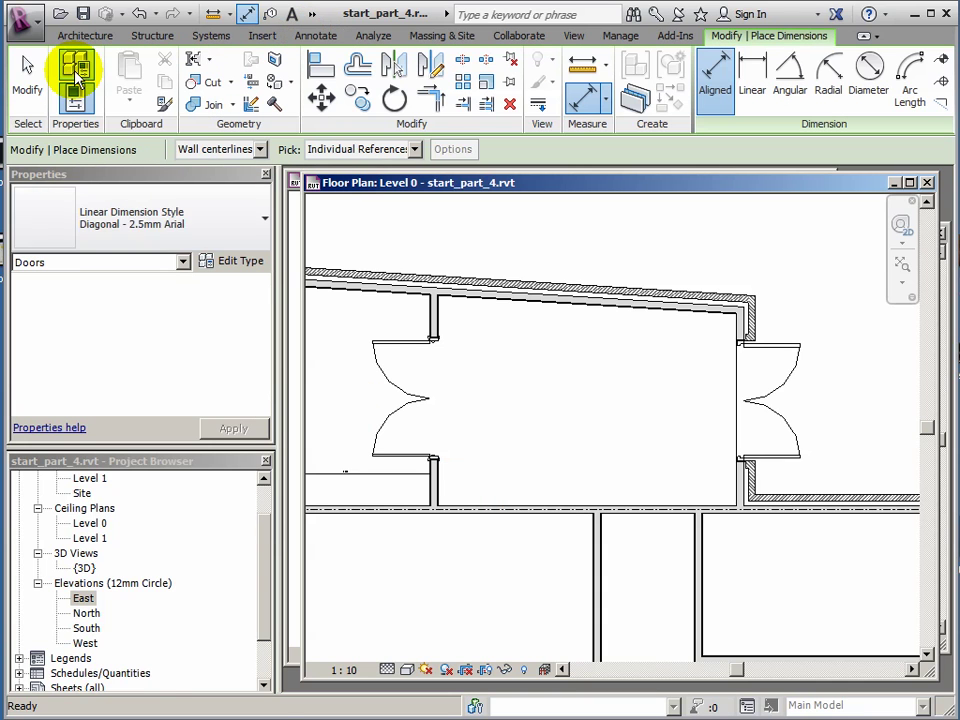
{"action": "left_click", "coordinate": [436, 403]}
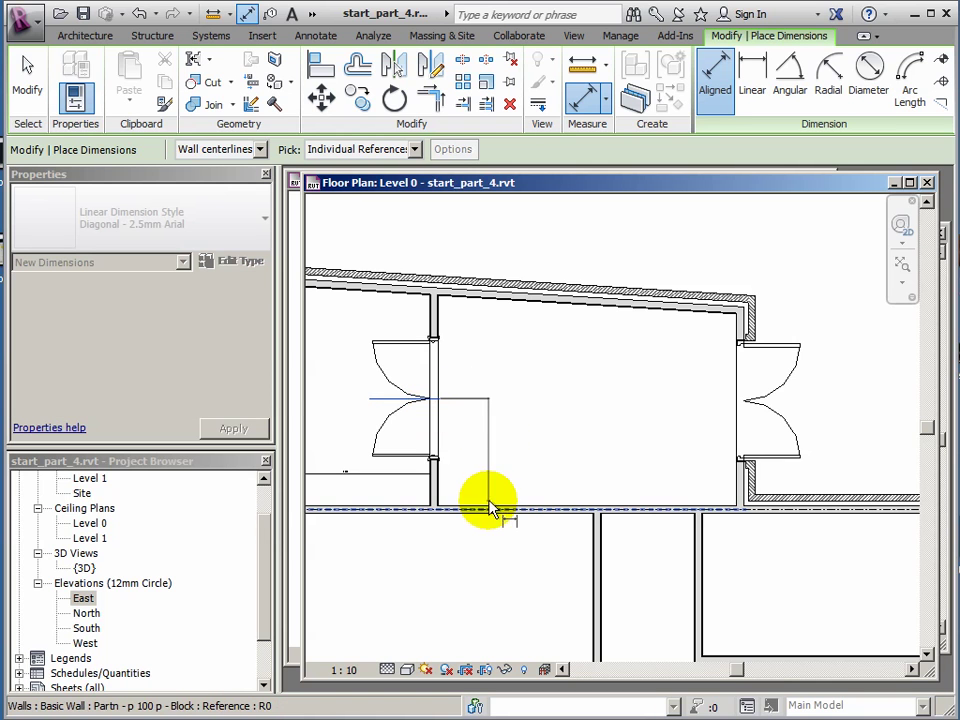
{"action": "scroll", "coordinate": [483, 517], "scroll_direction": "up", "scroll_amount": 4}
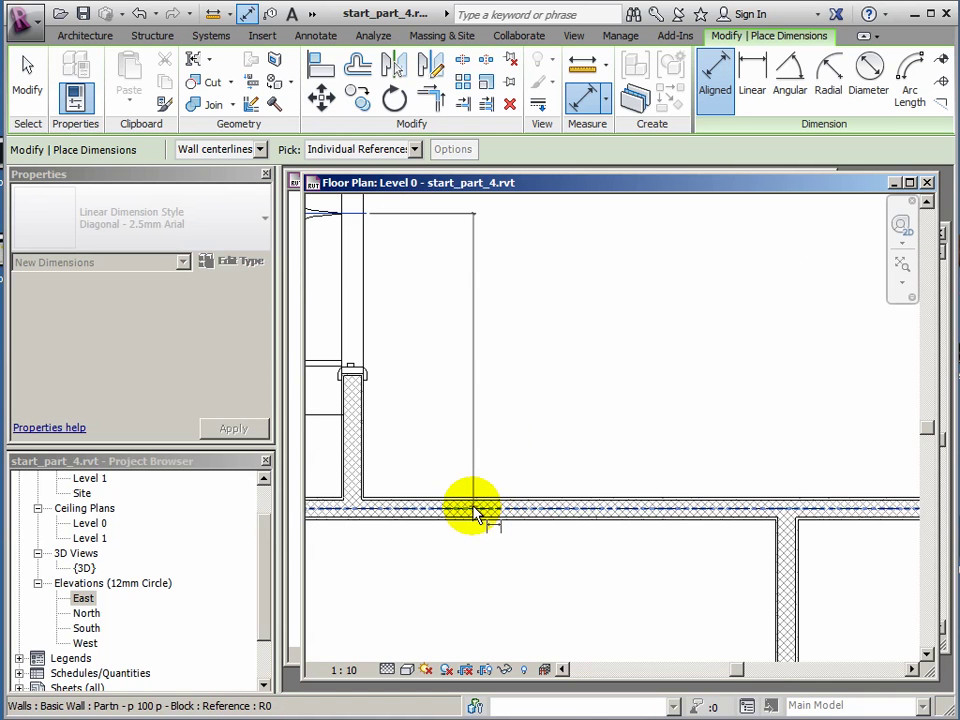
{"action": "left_click", "coordinate": [473, 510]}
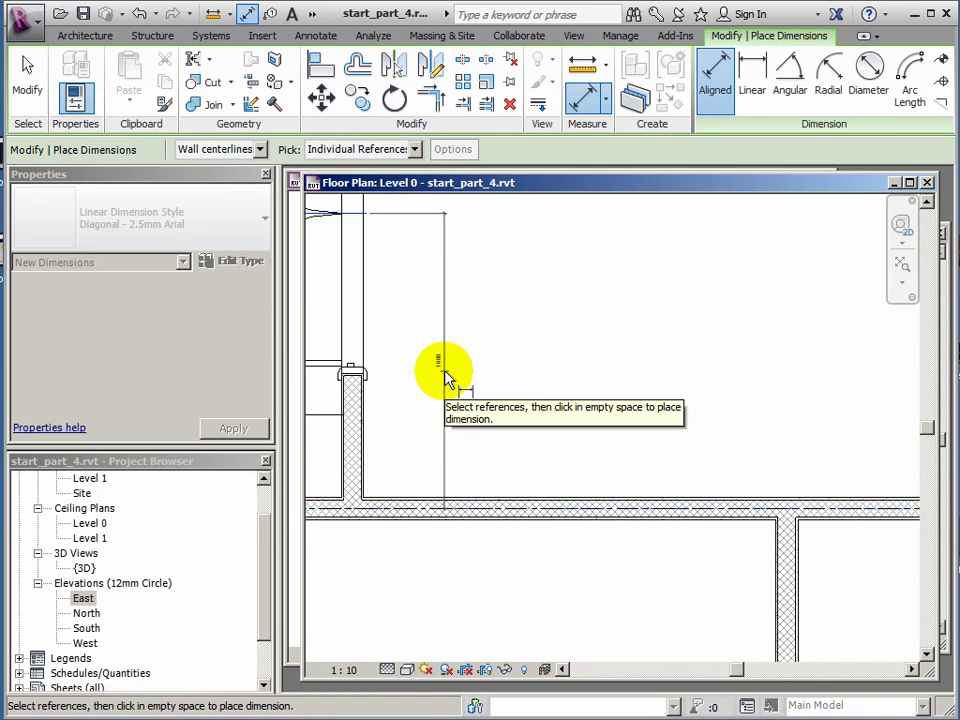
{"action": "left_click", "coordinate": [462, 378]}
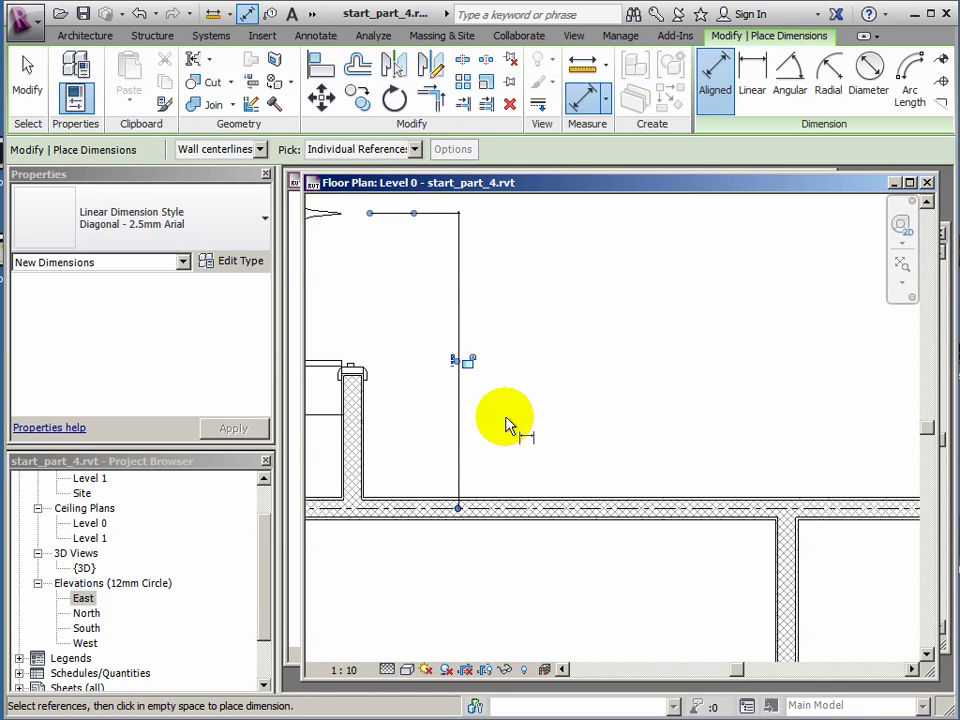
- Dimension the right-hand double door's centre to the wall below
{"action": "scroll", "coordinate": [516, 423], "scroll_direction": "down", "scroll_amount": 3}
{"action": "middle_click_drag", "start_coordinate": [585, 433], "coordinate": [573, 437]}
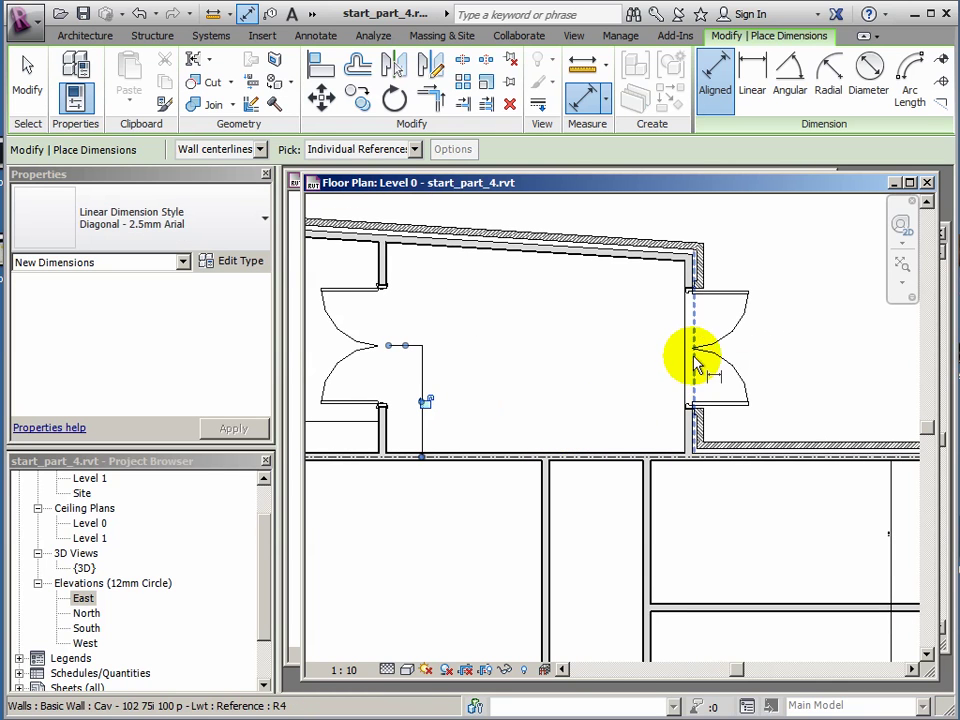
{"action": "left_click", "coordinate": [691, 350]}
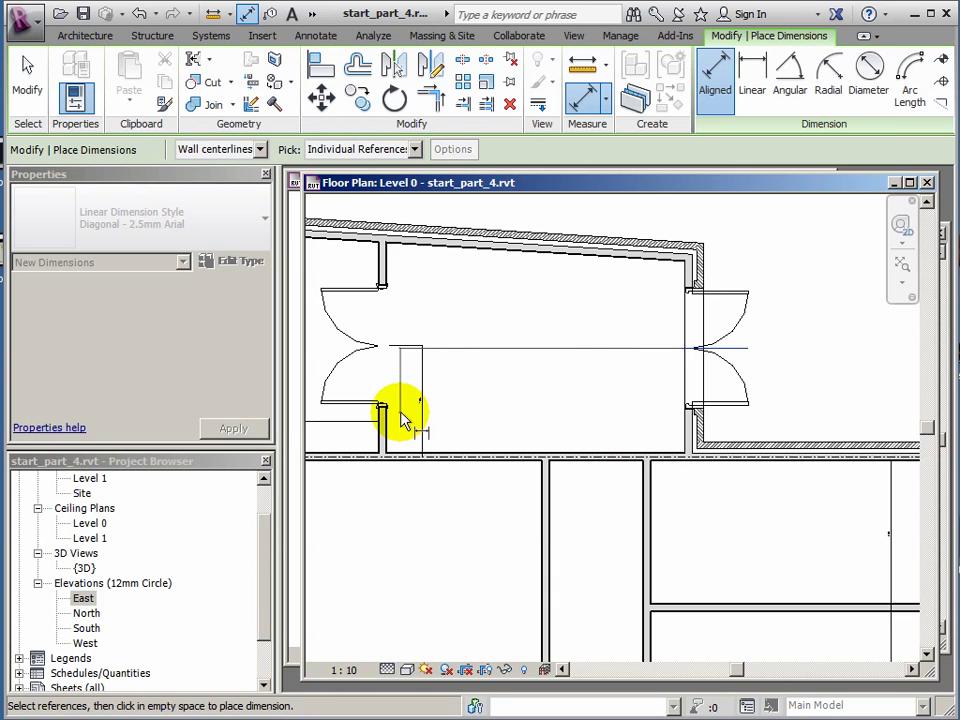
{"action": "scroll", "coordinate": [632, 456], "scroll_direction": "up", "scroll_amount": 2}
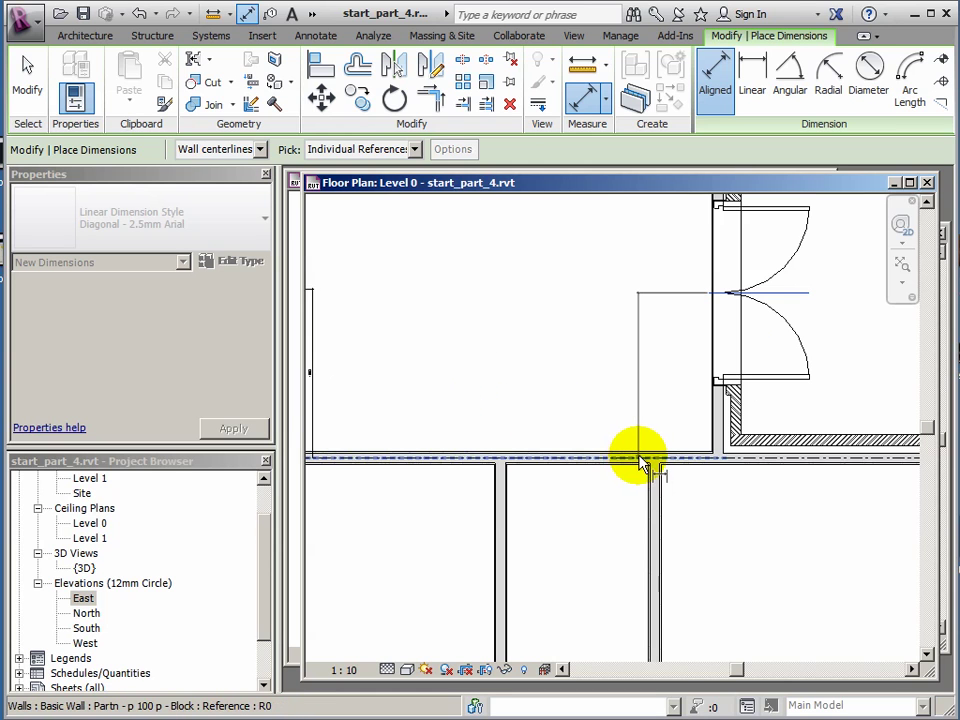
{"action": "left_click", "coordinate": [640, 460]}
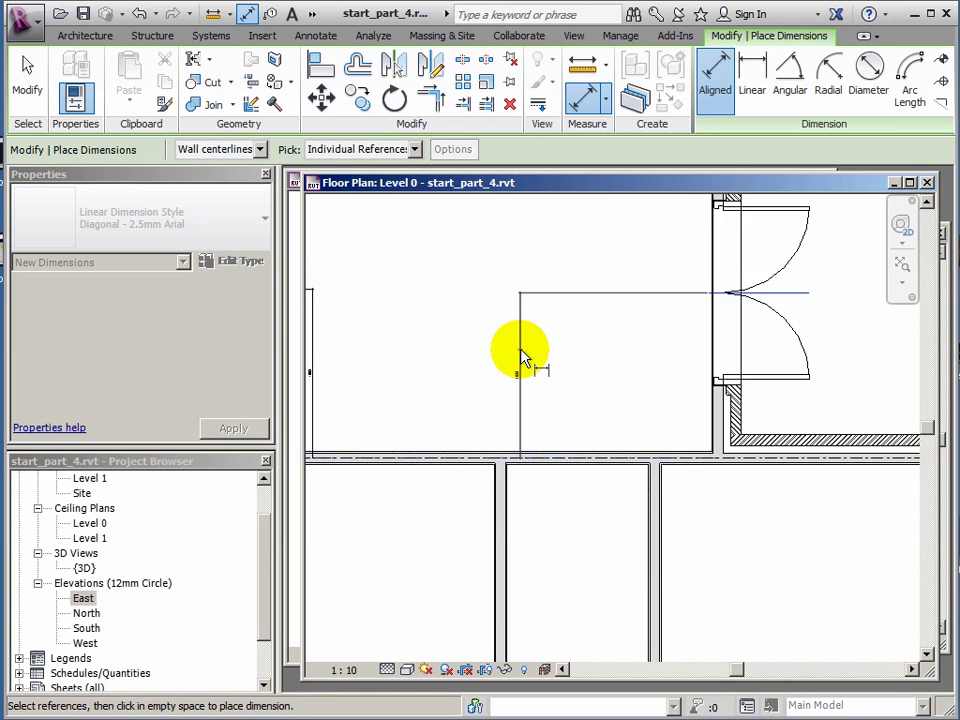
{"action": "scroll", "coordinate": [600, 347], "scroll_direction": "down", "scroll_amount": 1}
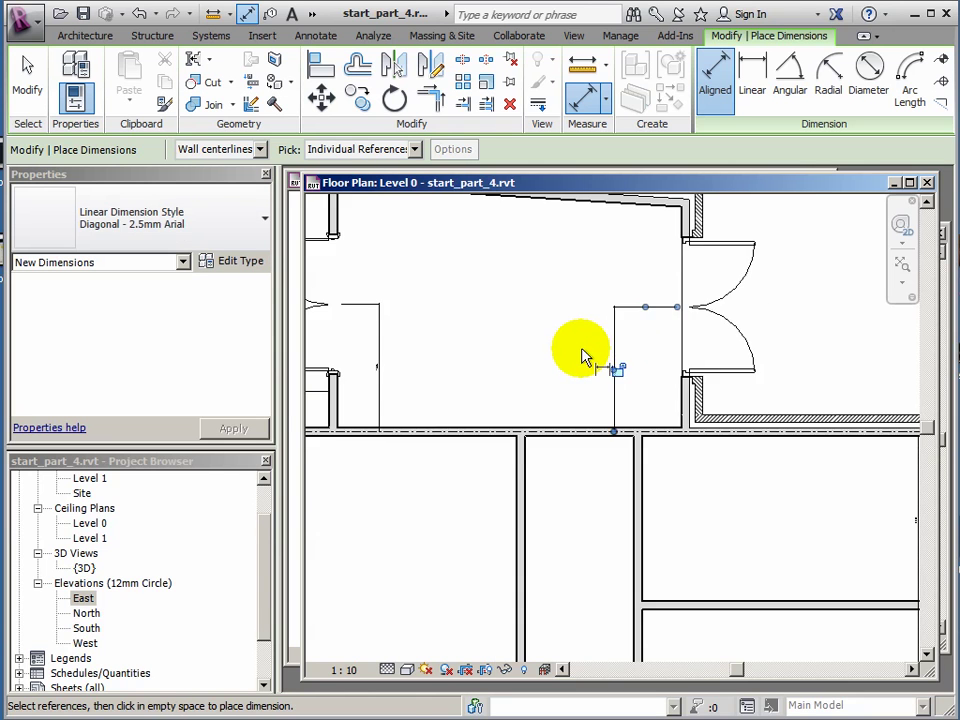
{"action": "middle_click_drag", "start_coordinate": [579, 349], "coordinate": [653, 440]}
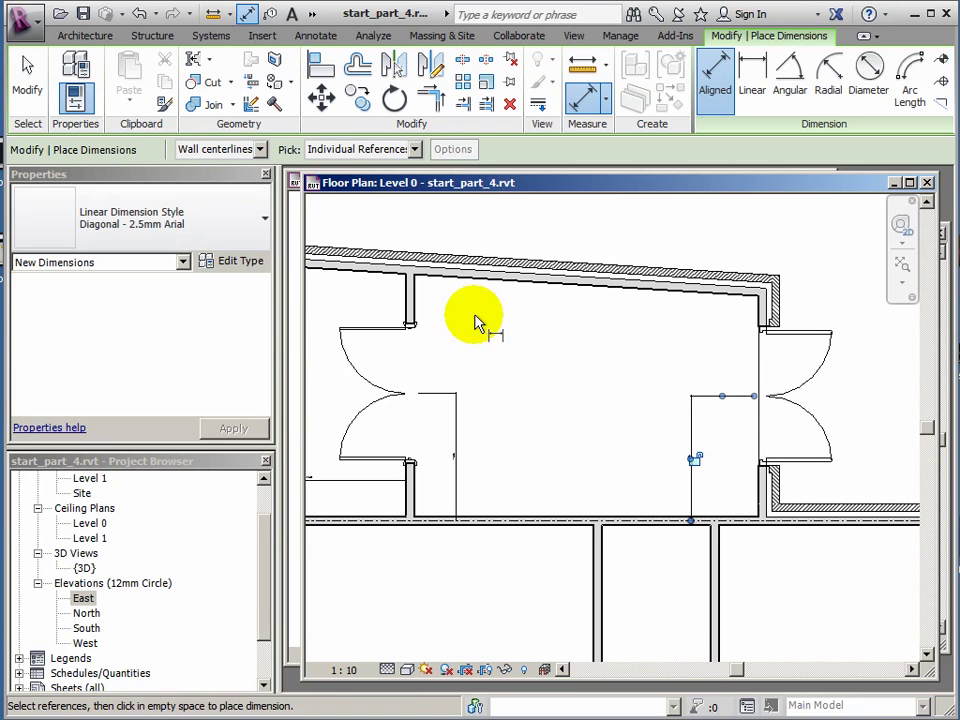
- Set both double doors to 1700 from the lower wall, then select the two dimensions
{"action": "left_click", "coordinate": [30, 81]}
{"action": "left_click", "coordinate": [375, 405]}
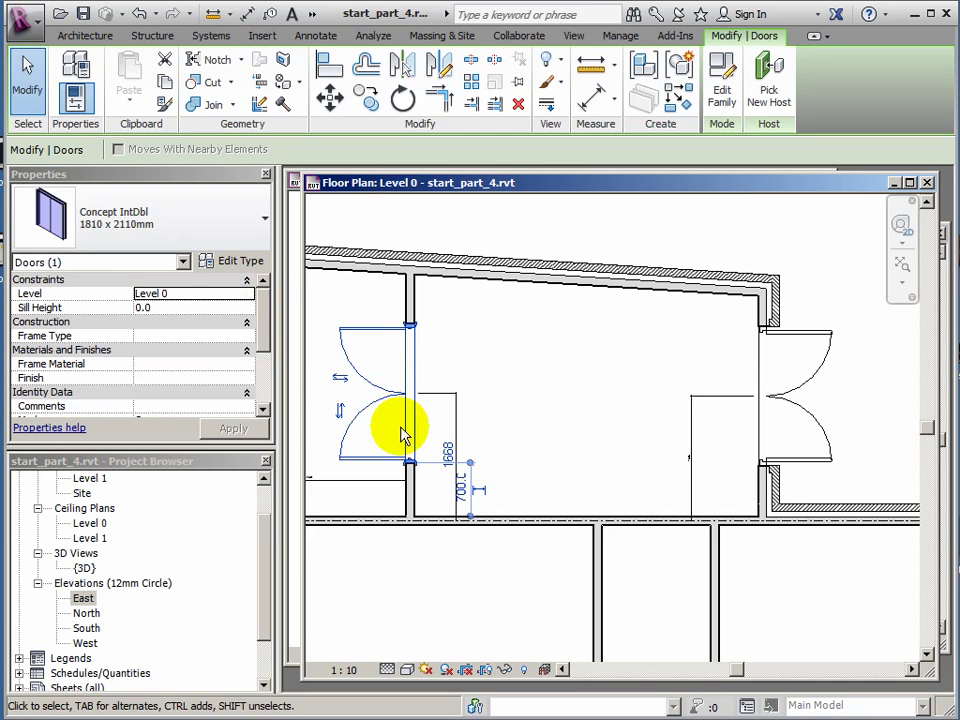
{"action": "left_click", "coordinate": [447, 453]}
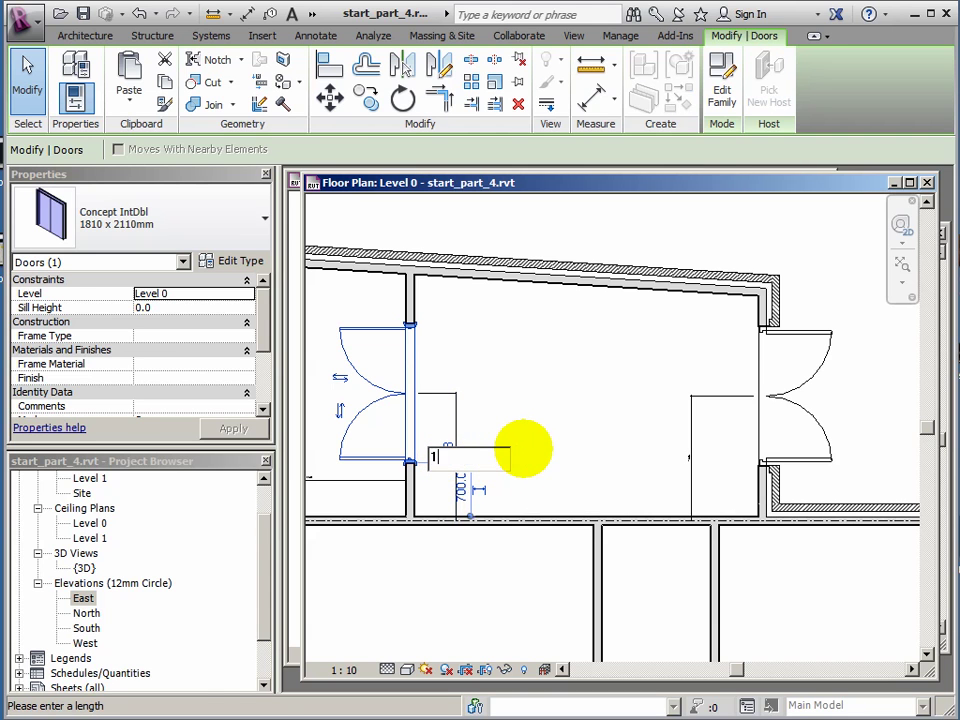
{"action": "type", "text": "1700"}
{"action": "key", "text": "Return"}
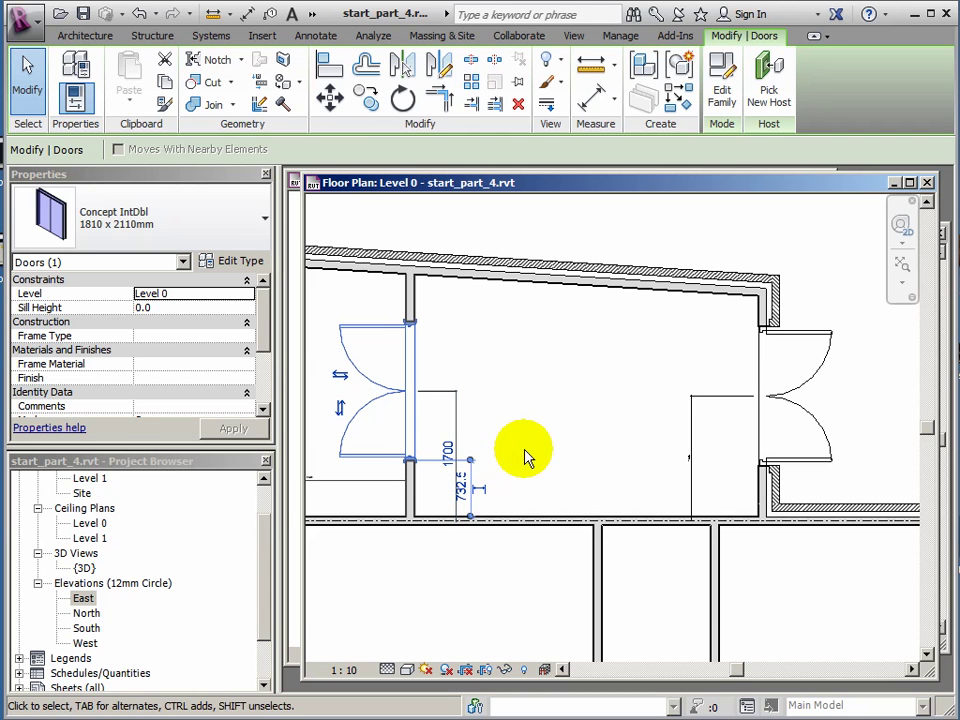
{"action": "left_click", "coordinate": [803, 415]}
{"action": "left_click", "coordinate": [682, 457]}
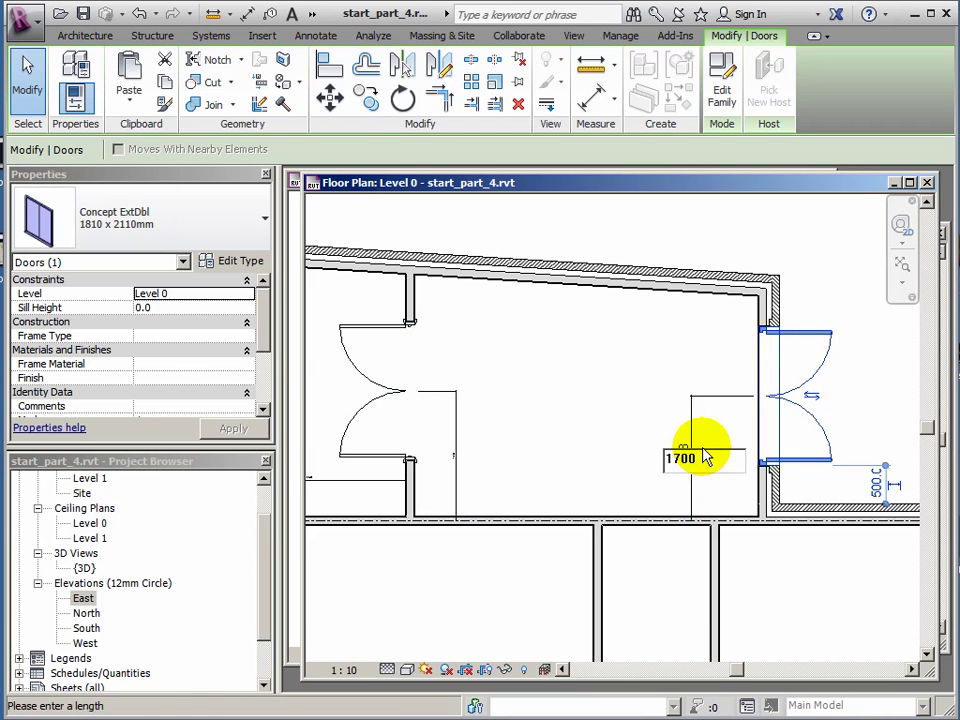
{"action": "key", "text": "Return"}
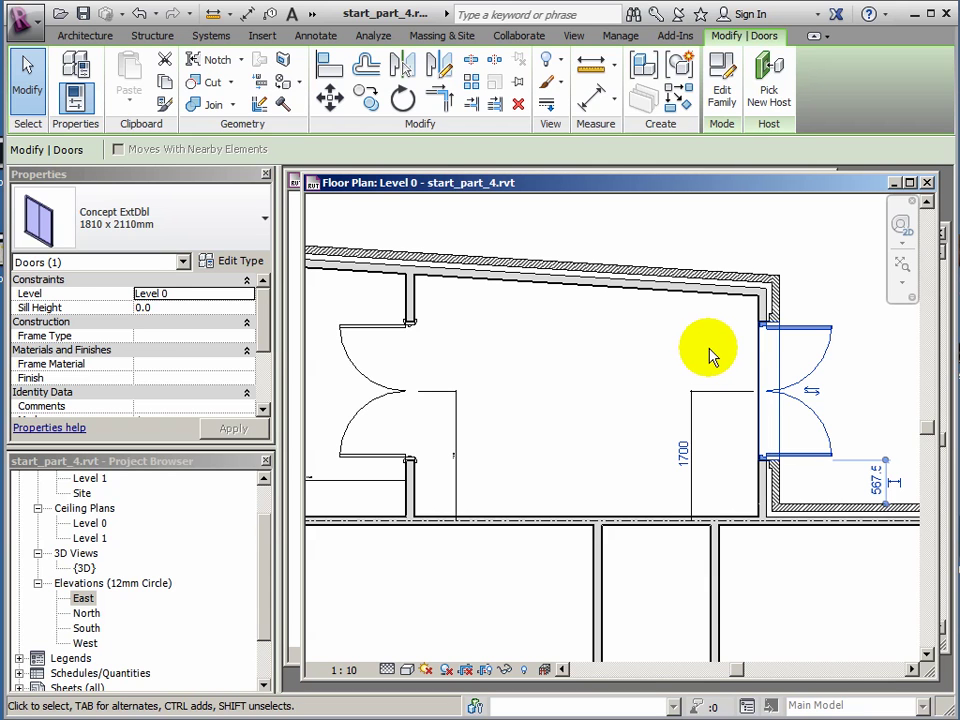
{"action": "left_click_drag", "start_coordinate": [720, 352], "coordinate": [451, 432]}
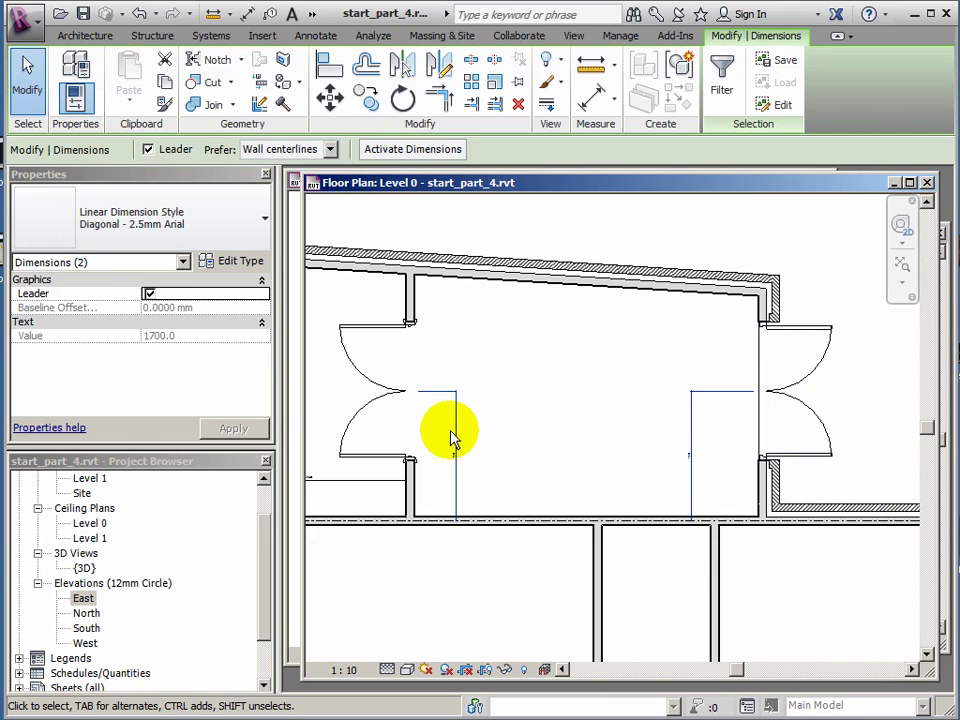
- Delete the two door-to-wall dimensions and zoom out to show the whole building
{"action": "key", "text": "Delete"}
{"action": "scroll", "coordinate": [574, 425], "scroll_direction": "down", "scroll_amount": 3}
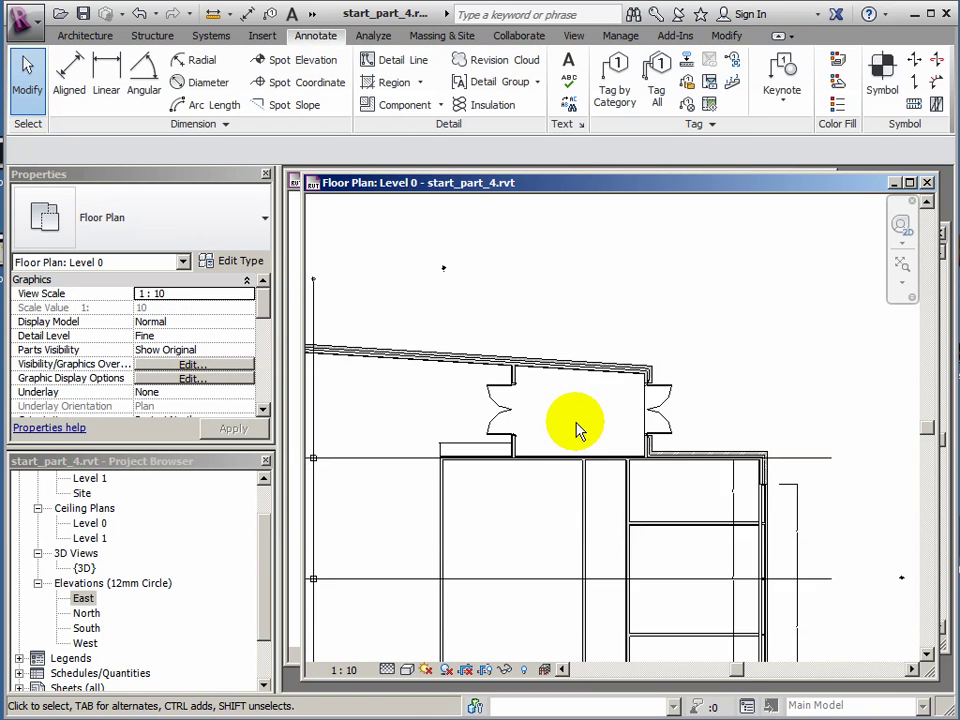
{"action": "scroll", "coordinate": [574, 432], "scroll_direction": "down", "scroll_amount": 2}
{"action": "middle_click_drag", "start_coordinate": [574, 433], "coordinate": [670, 360]}
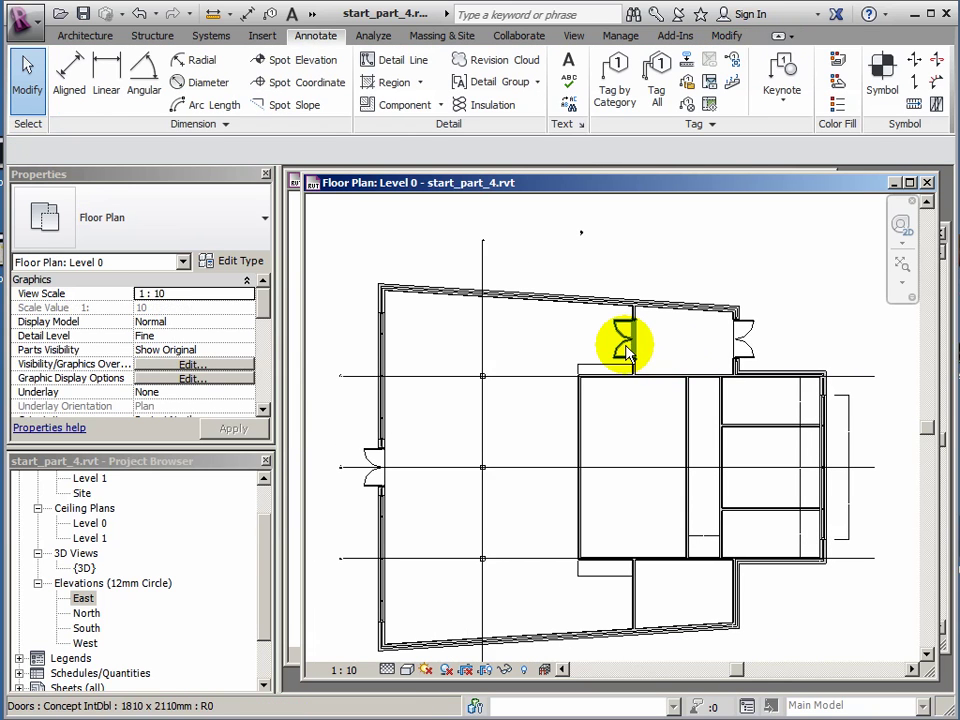
- Mirror copies of the IntDbl and ExtDbl doors across grid line 2 onto the south wall
{"action": "left_click", "coordinate": [623, 345]}
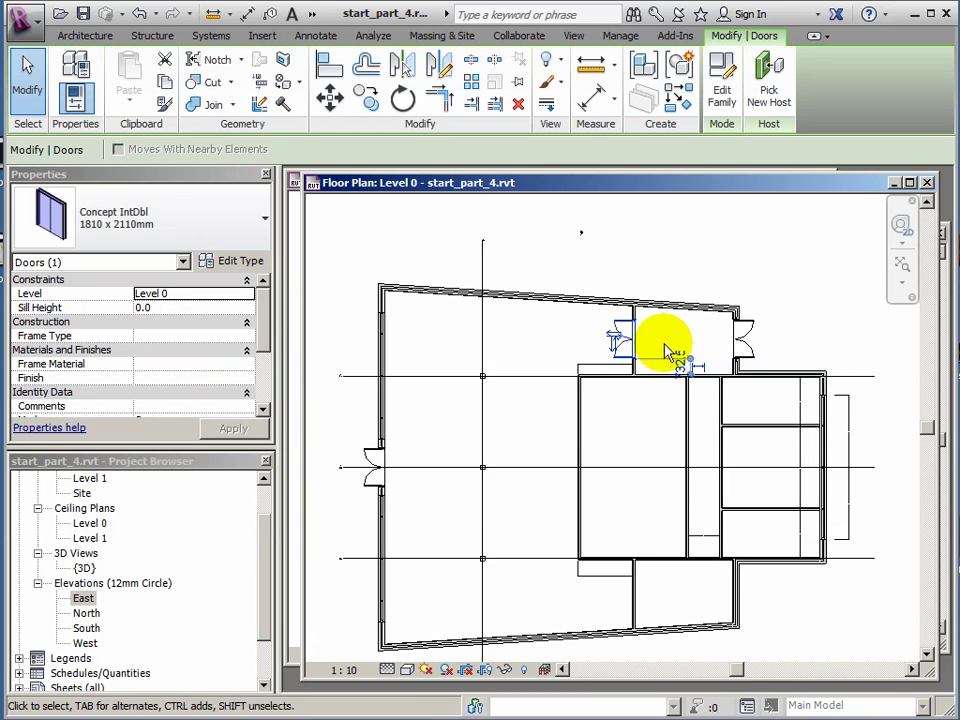
{"action": "left_click", "coordinate": [745, 340], "text": "ctrl"}
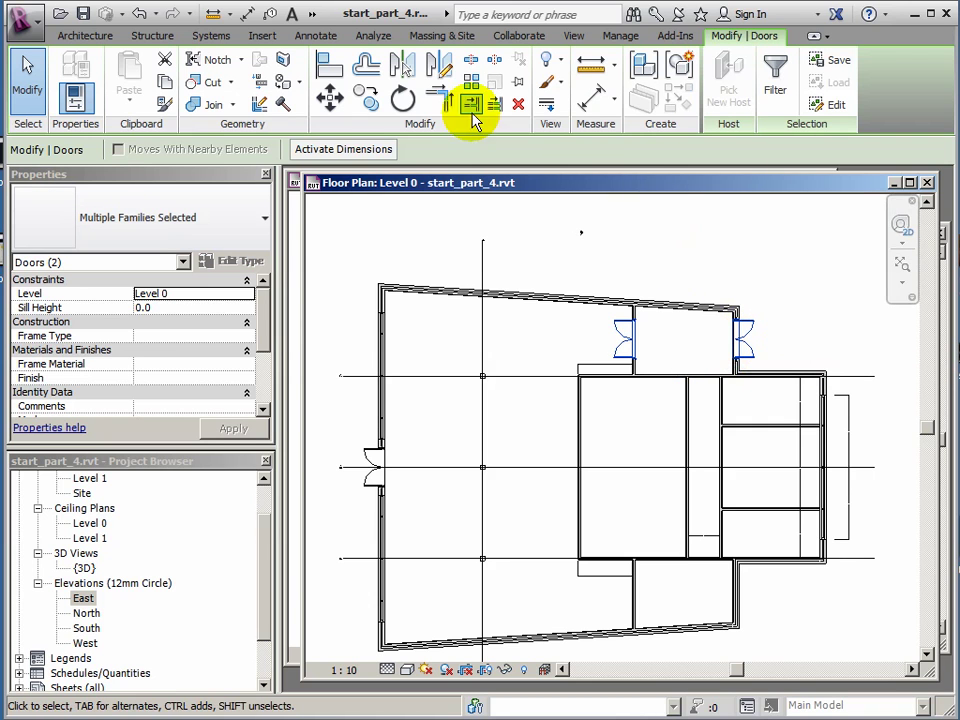
{"action": "left_click", "coordinate": [406, 72]}
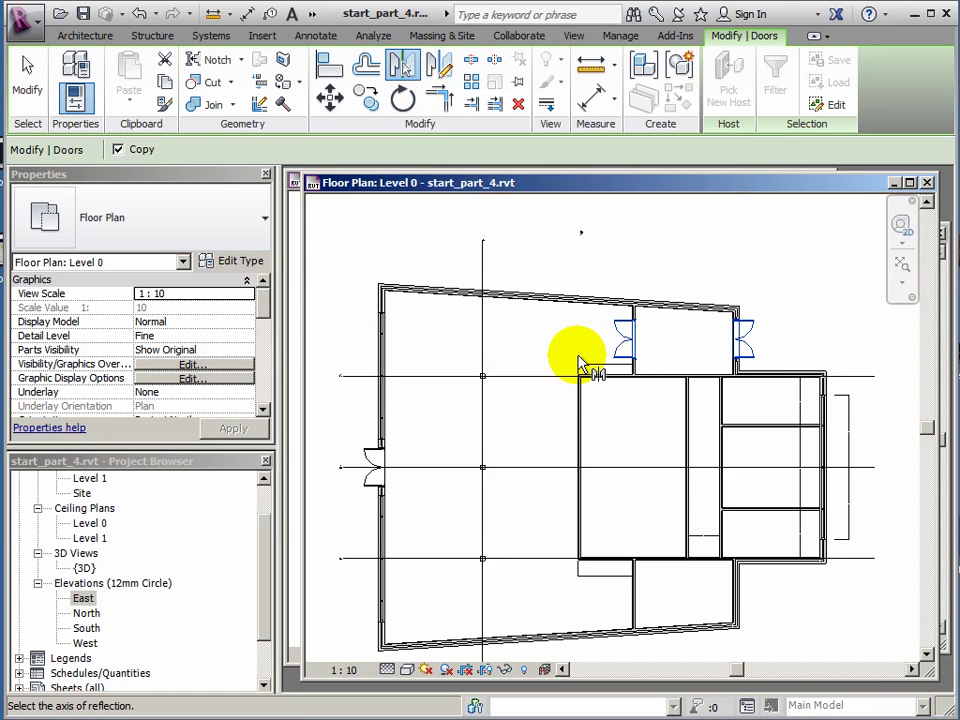
{"action": "left_click", "coordinate": [617, 470]}
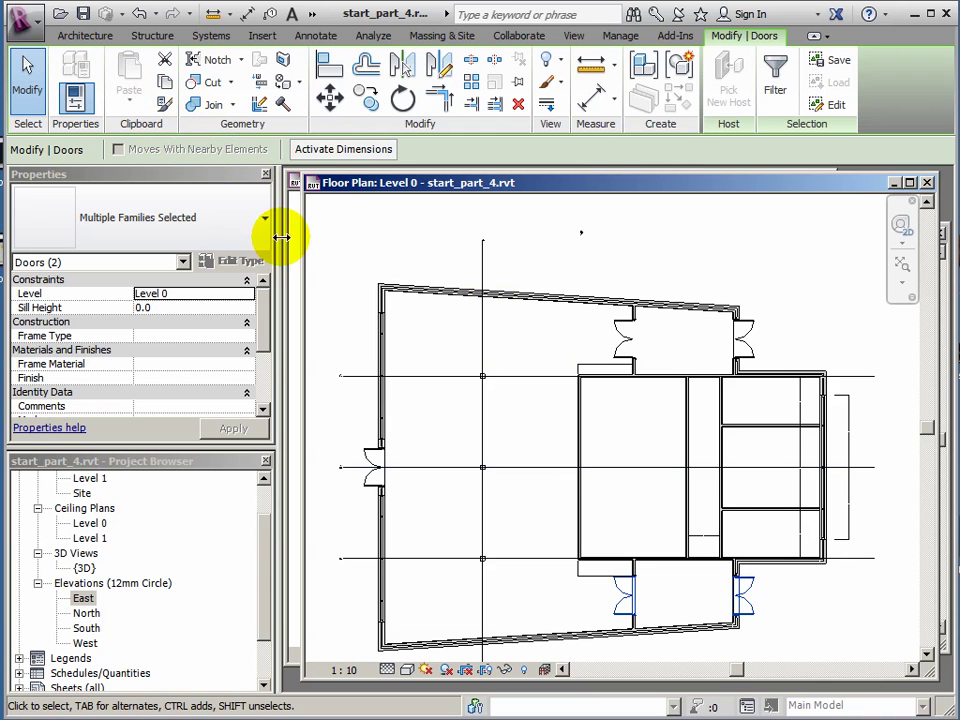
{"action": "middle_click_drag", "start_coordinate": [682, 424], "coordinate": [643, 421]}
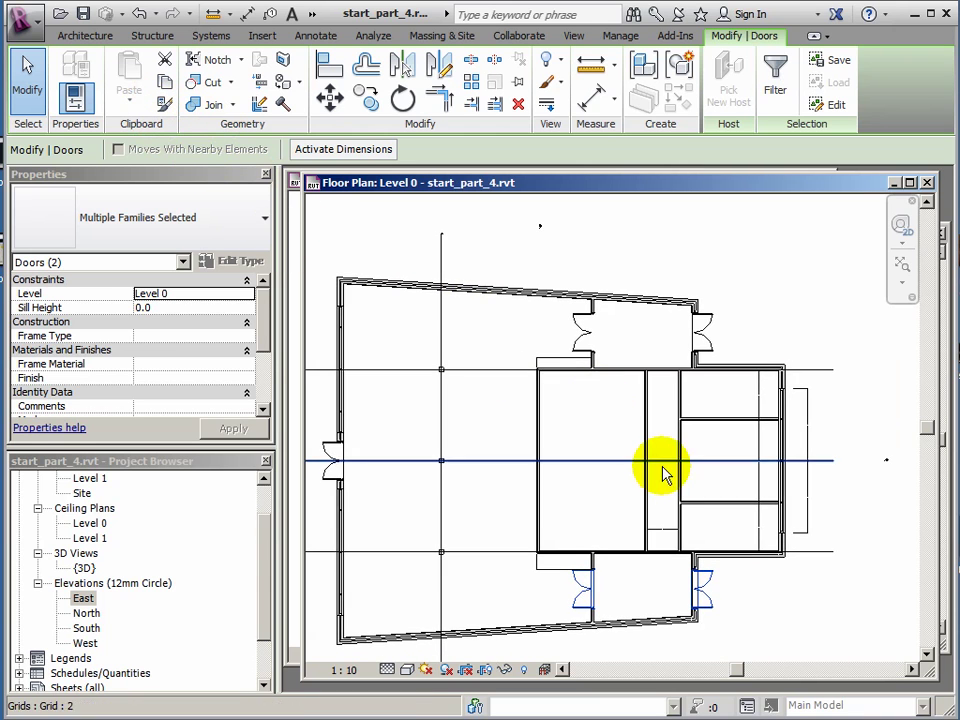
- Load Concept IntSgl.rfa from Internal Doors and make its 810 x 2110mm type current
{"action": "left_click", "coordinate": [86, 40]}
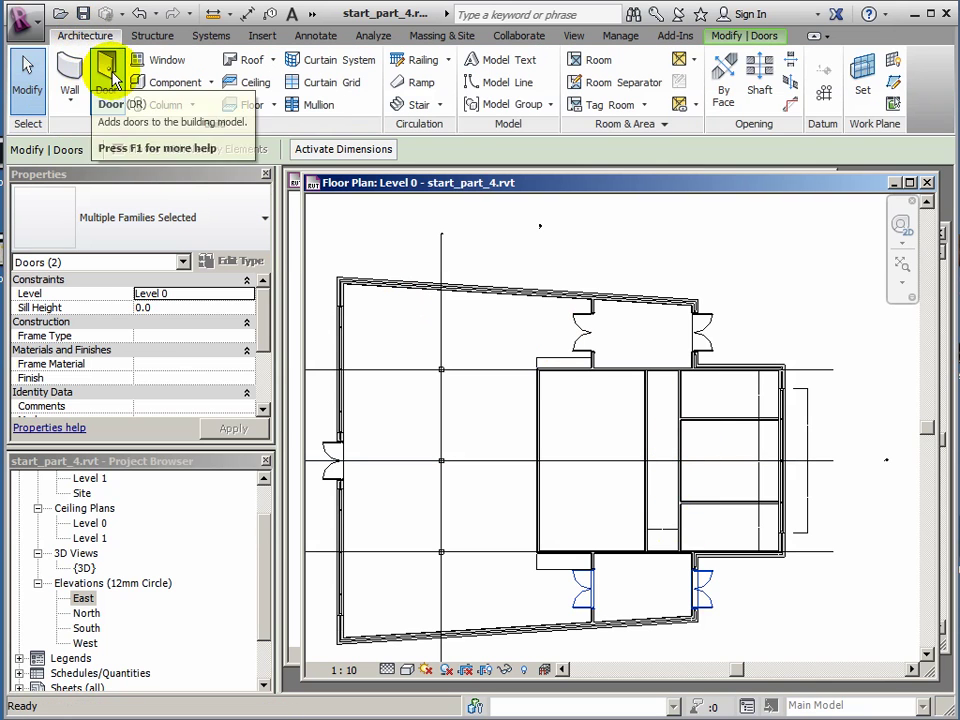
{"action": "left_click", "coordinate": [110, 74]}
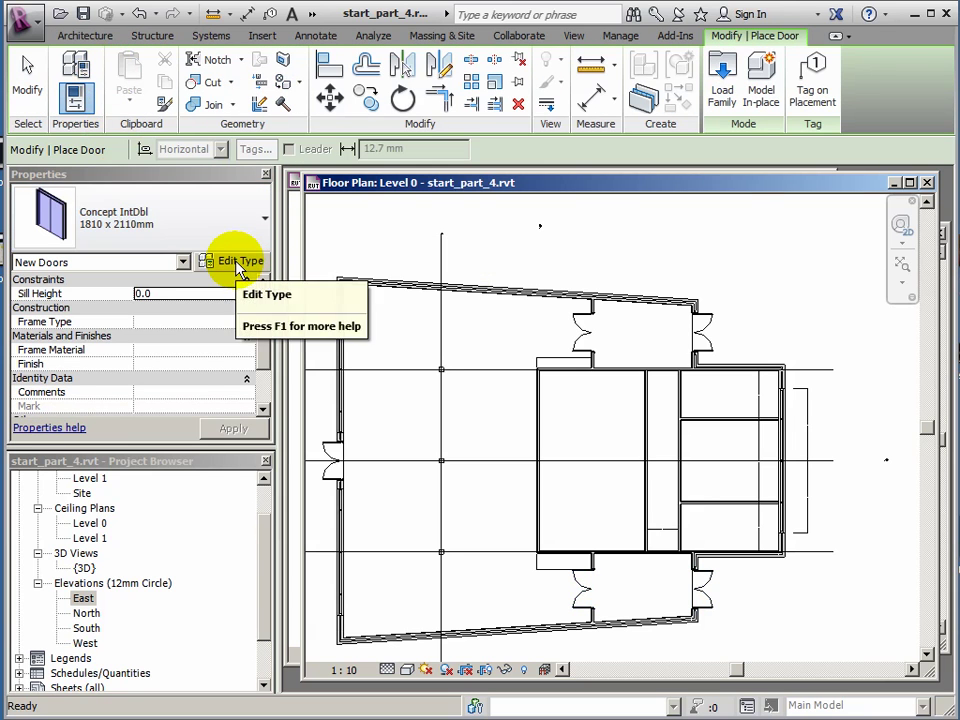
{"action": "left_click", "coordinate": [238, 263]}
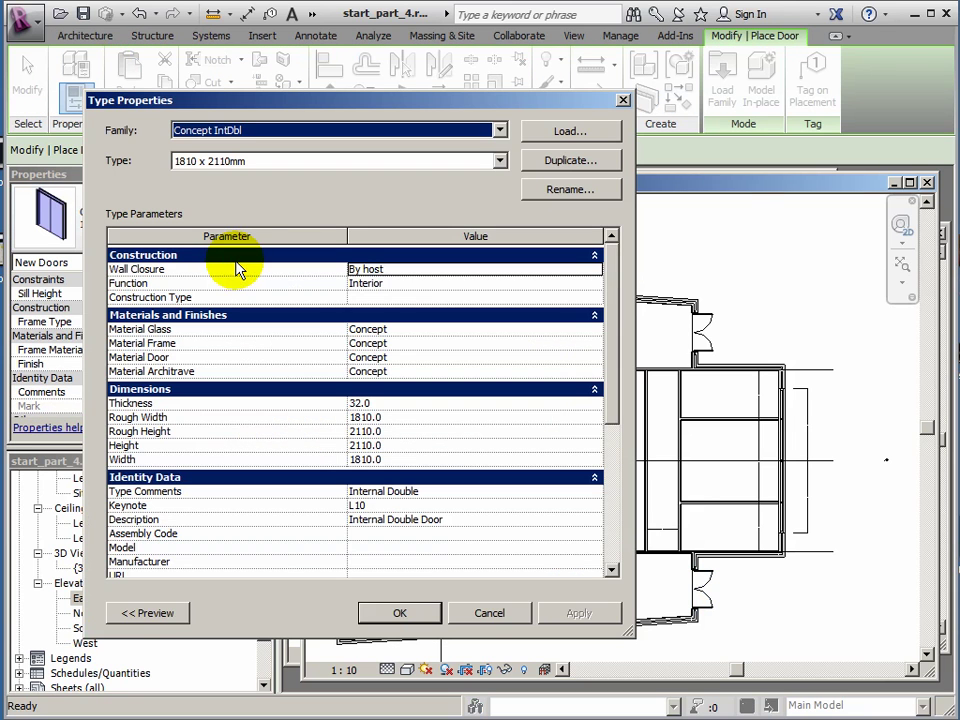
{"action": "left_click", "coordinate": [574, 136]}
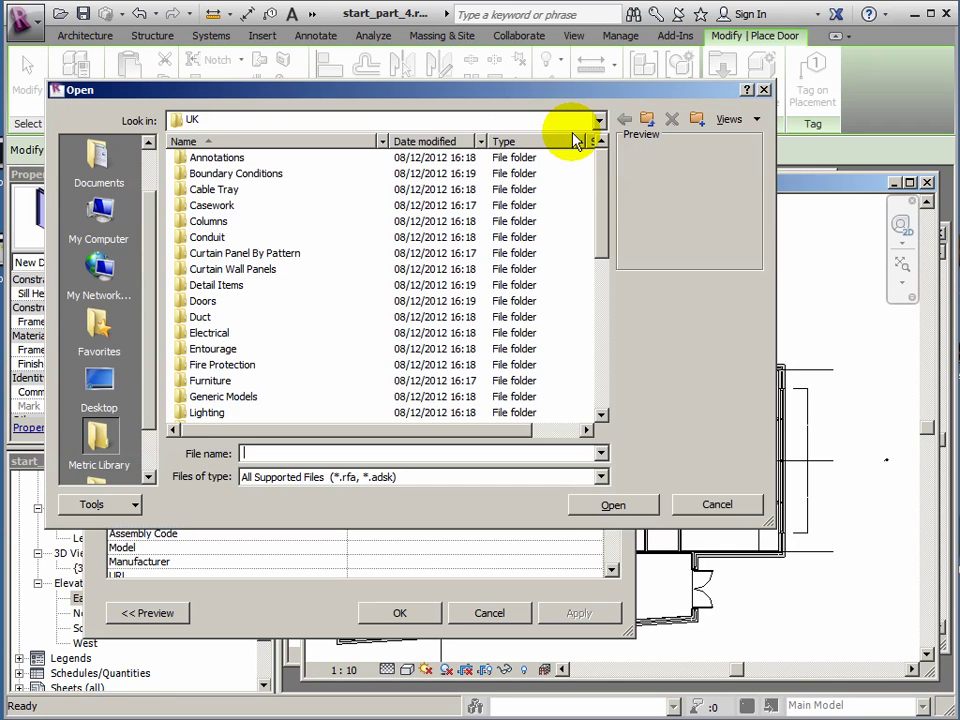
{"action": "double_click", "coordinate": [183, 302]}
{"action": "left_click", "coordinate": [186, 191]}
{"action": "double_click", "coordinate": [186, 191]}
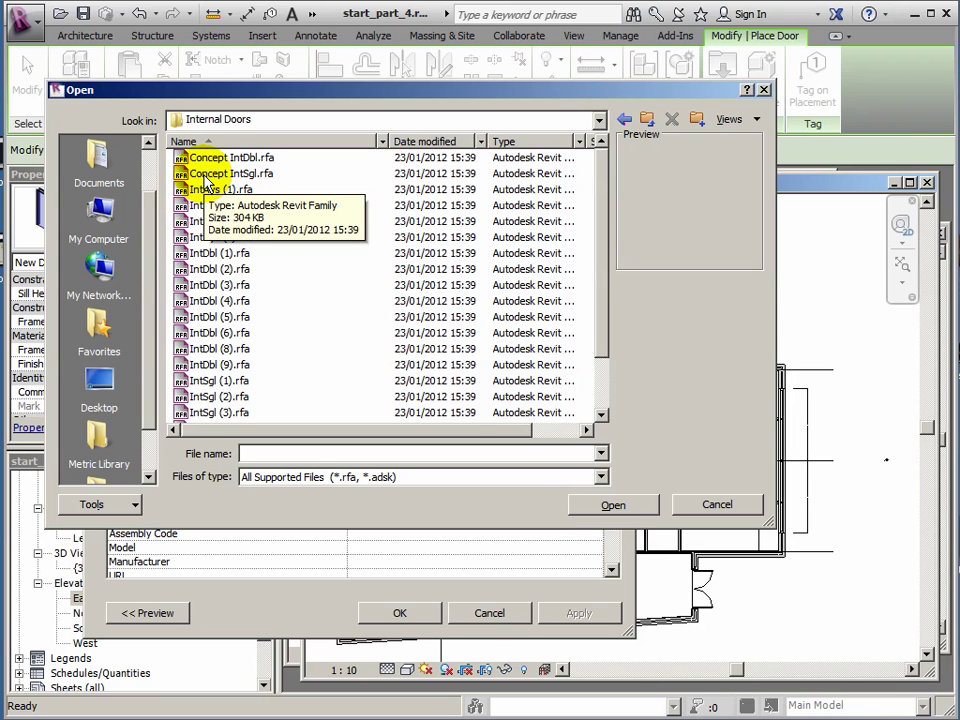
{"action": "left_click", "coordinate": [207, 174]}
{"action": "left_click", "coordinate": [624, 508]}
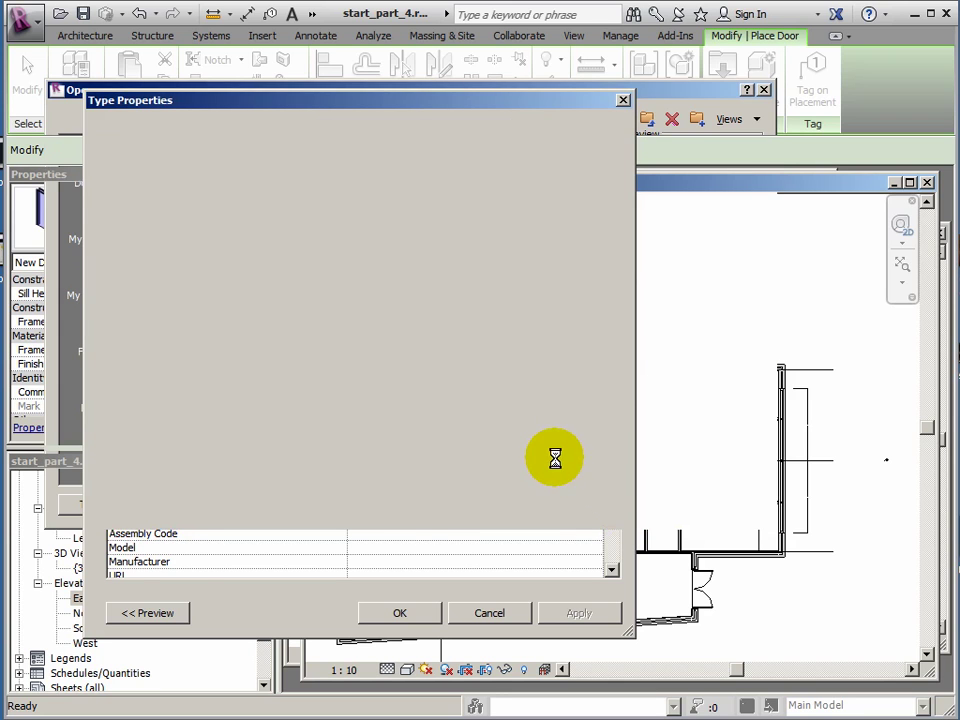
{"action": "left_click", "coordinate": [411, 616]}
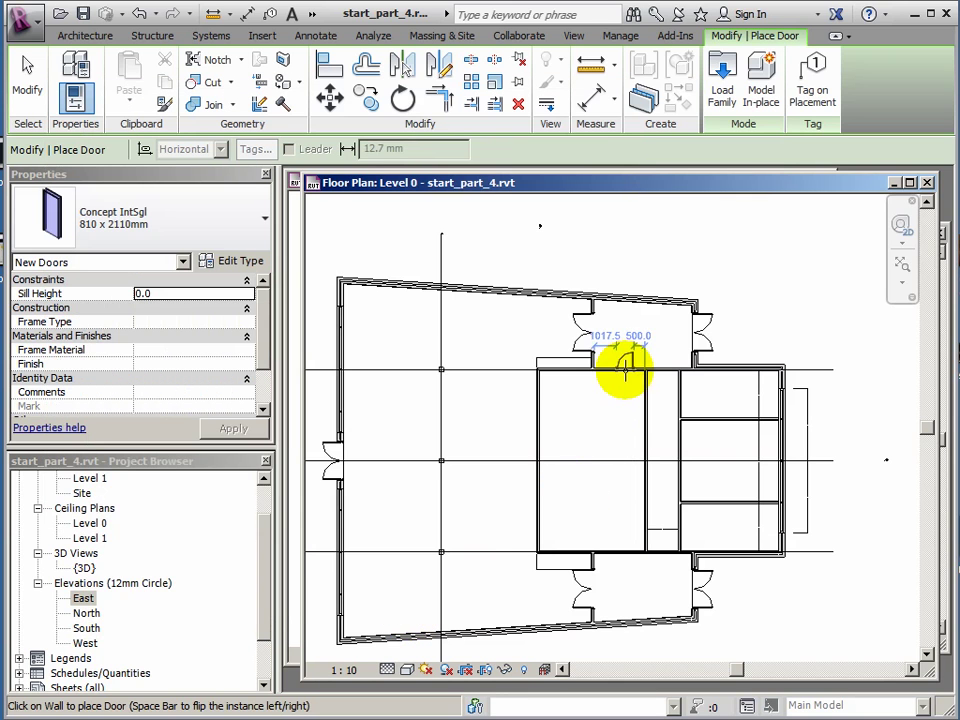
- Place two Concept IntSgl single doors side by side in the wall above the central rooms
{"action": "scroll", "coordinate": [622, 377], "scroll_direction": "up", "scroll_amount": 6}
{"action": "middle_click_drag", "start_coordinate": [624, 377], "coordinate": [566, 407]}
{"action": "scroll", "coordinate": [566, 407], "scroll_direction": "up", "scroll_amount": 2}
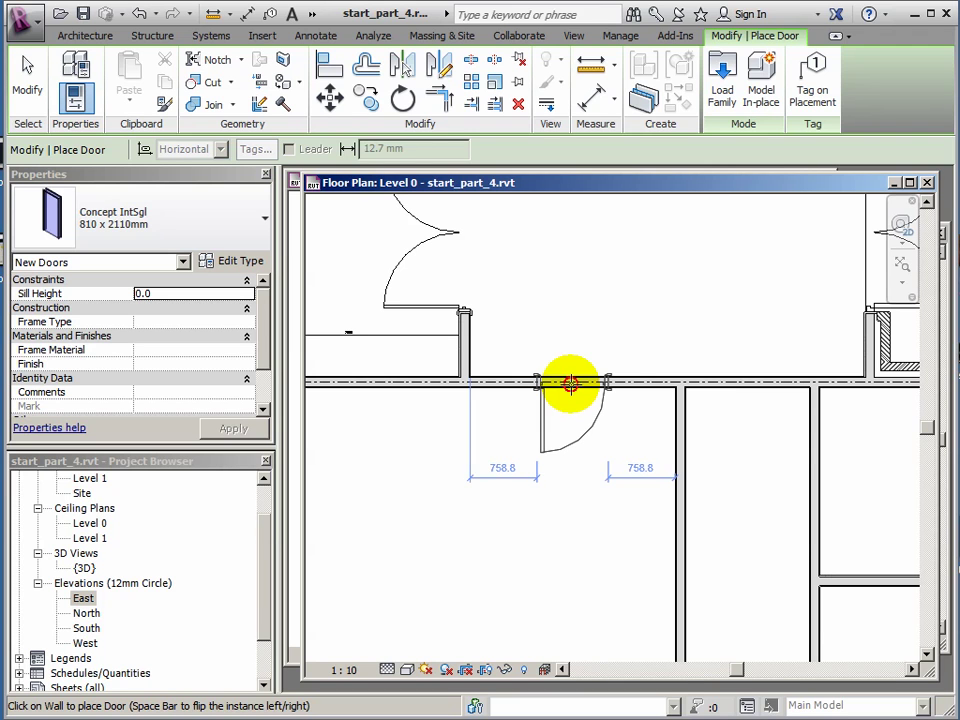
{"action": "left_click", "coordinate": [570, 383]}
{"action": "middle_click_drag", "start_coordinate": [756, 429], "coordinate": [676, 441]}
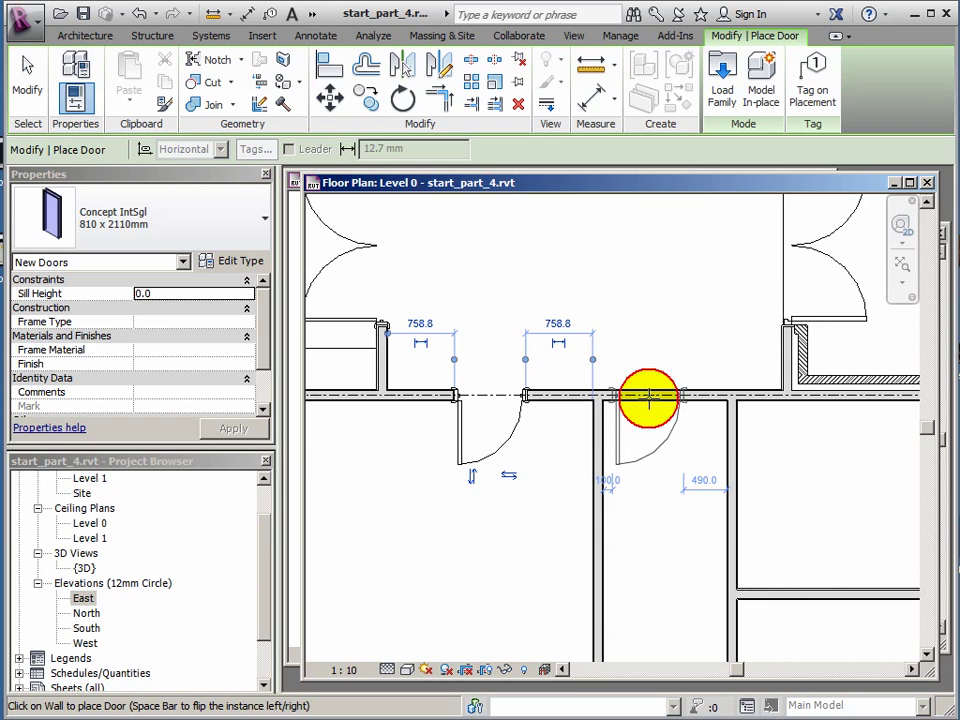
{"action": "left_click", "coordinate": [648, 397]}
{"action": "middle_click_drag", "start_coordinate": [771, 539], "coordinate": [654, 494]}
{"action": "scroll", "coordinate": [660, 564], "scroll_direction": "up", "scroll_amount": 2}
{"action": "middle_click_drag", "start_coordinate": [658, 564], "coordinate": [595, 600]}
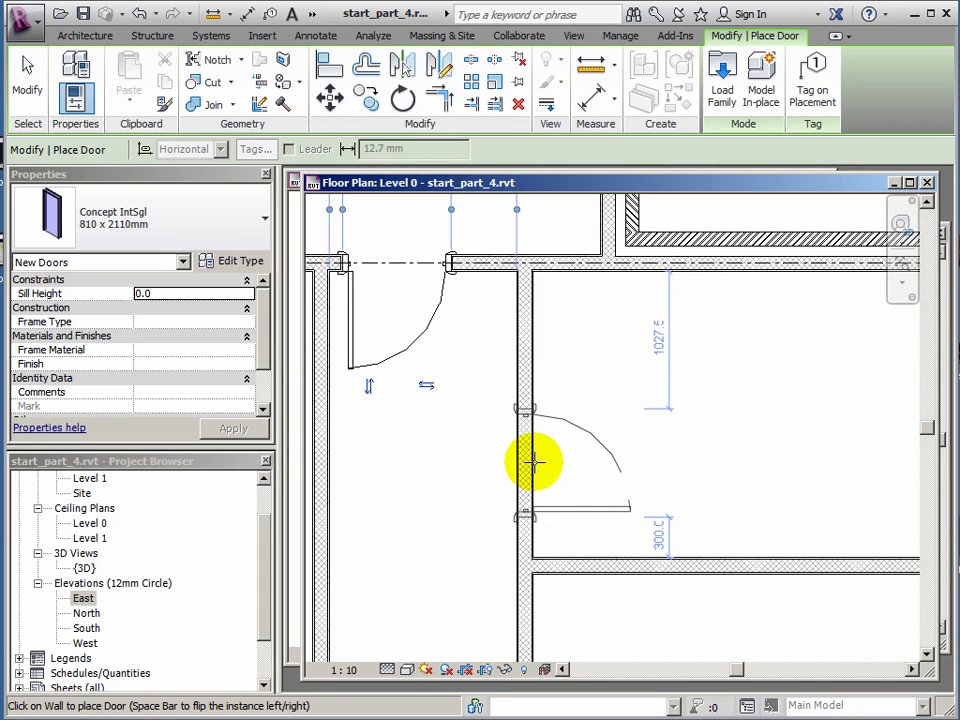
- Place hinge-flipped single doors along the corridor partition into the eastern rooms, then select the first
{"action": "key", "text": "space"}
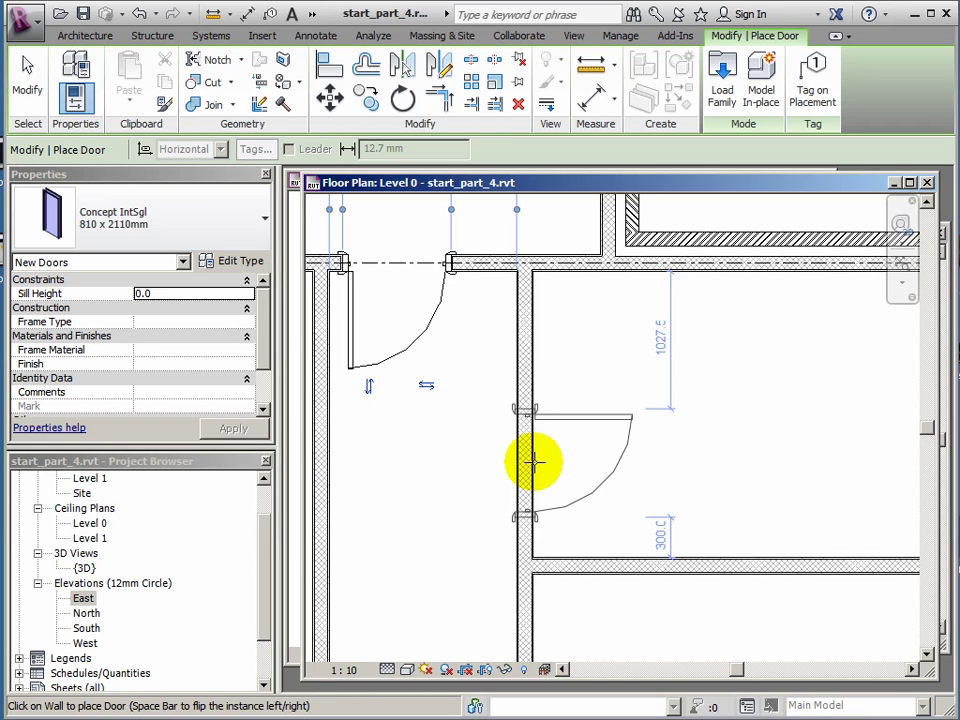
{"action": "left_click", "coordinate": [533, 461]}
{"action": "middle_click_drag", "start_coordinate": [563, 574], "coordinate": [547, 467]}
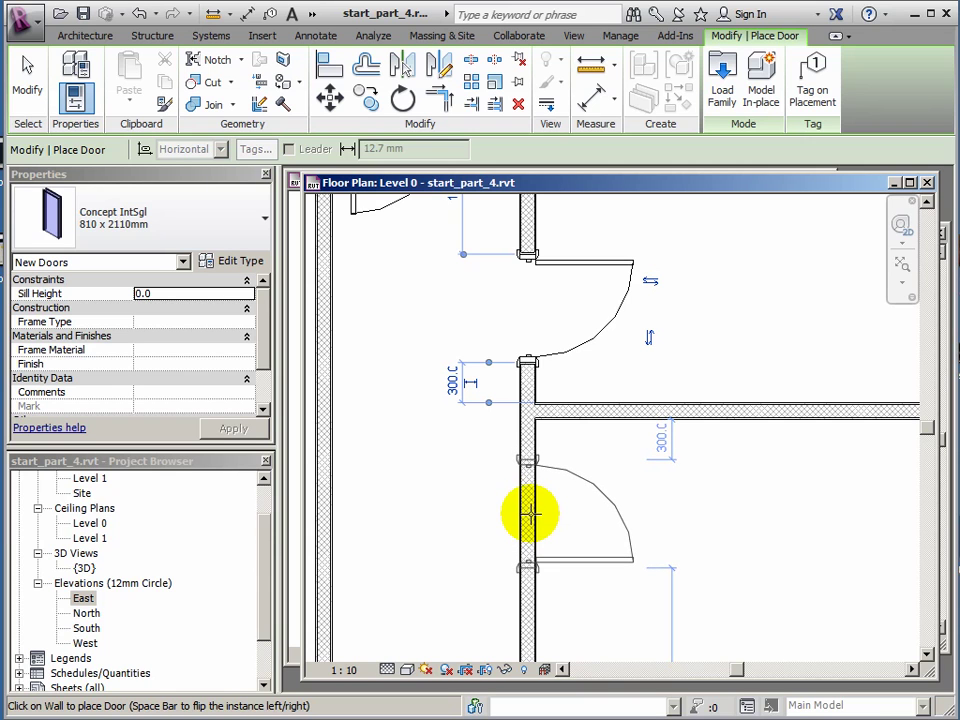
{"action": "left_click", "coordinate": [530, 513]}
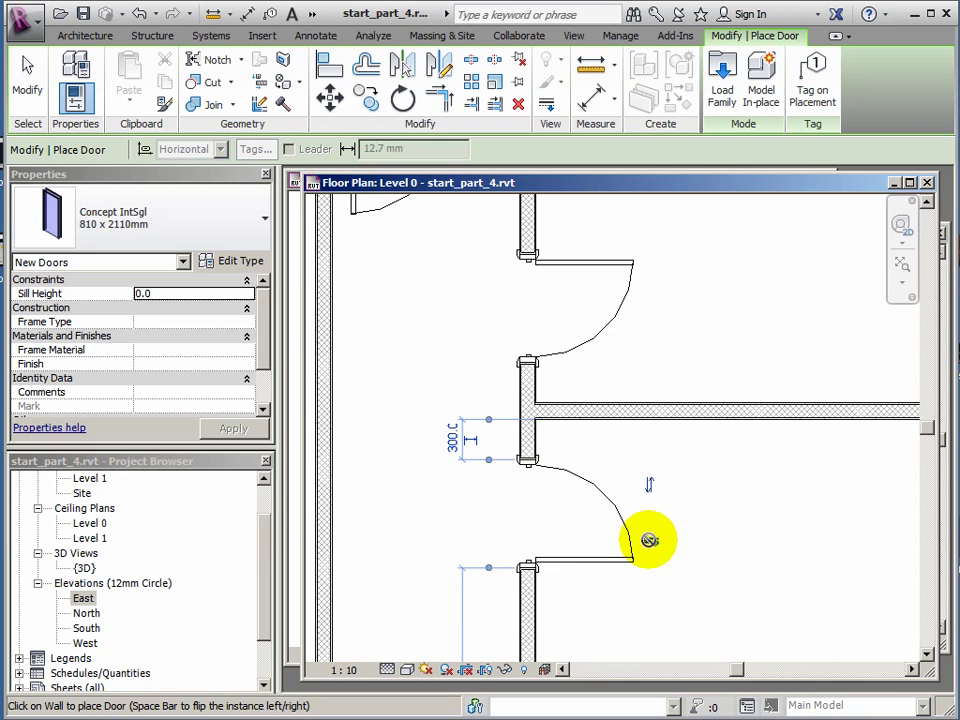
{"action": "middle_click_drag", "start_coordinate": [604, 585], "coordinate": [581, 485]}
{"action": "scroll", "coordinate": [581, 485], "scroll_direction": "up", "scroll_amount": 2}
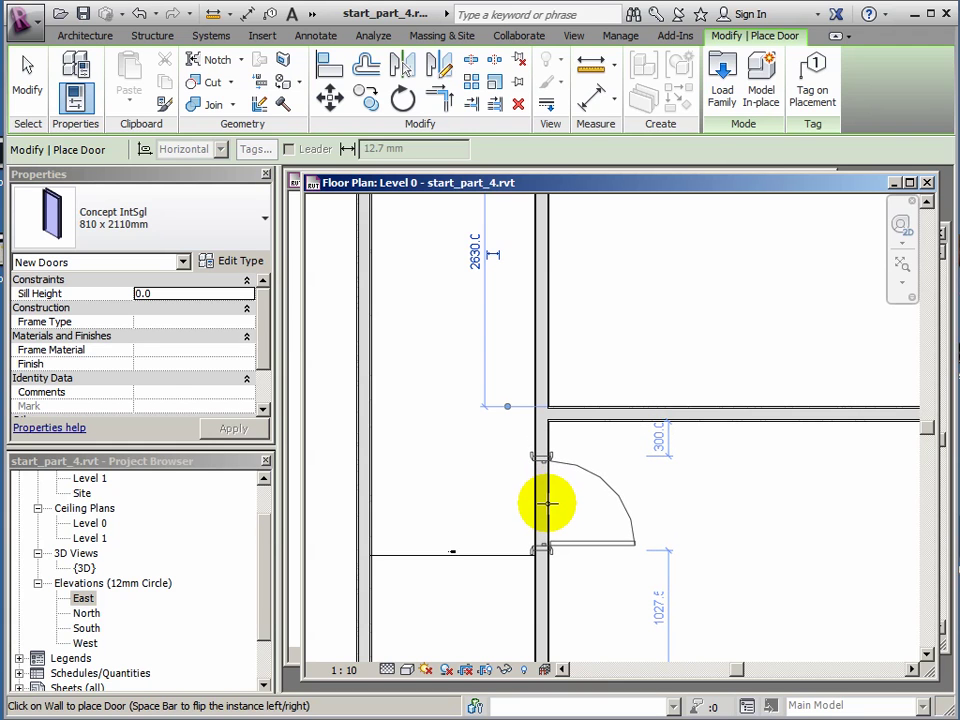
{"action": "scroll", "coordinate": [547, 503], "scroll_direction": "down", "scroll_amount": 1}
{"action": "scroll", "coordinate": [561, 504], "scroll_direction": "down", "scroll_amount": 2}
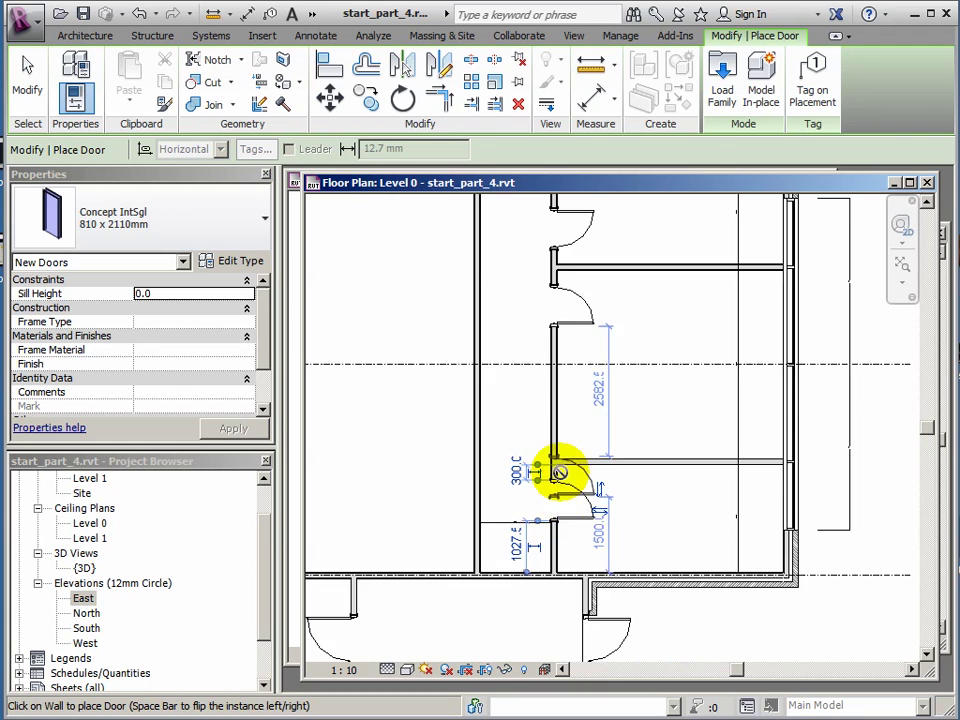
{"action": "scroll", "coordinate": [590, 485], "scroll_direction": "down", "scroll_amount": 3}
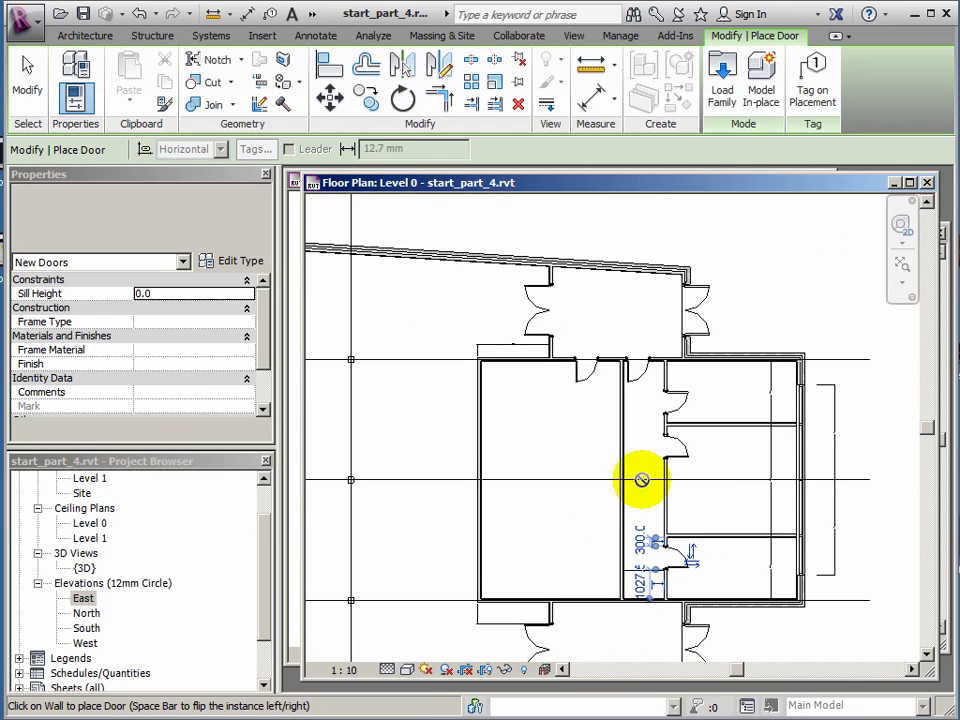
{"action": "left_click", "coordinate": [27, 68]}
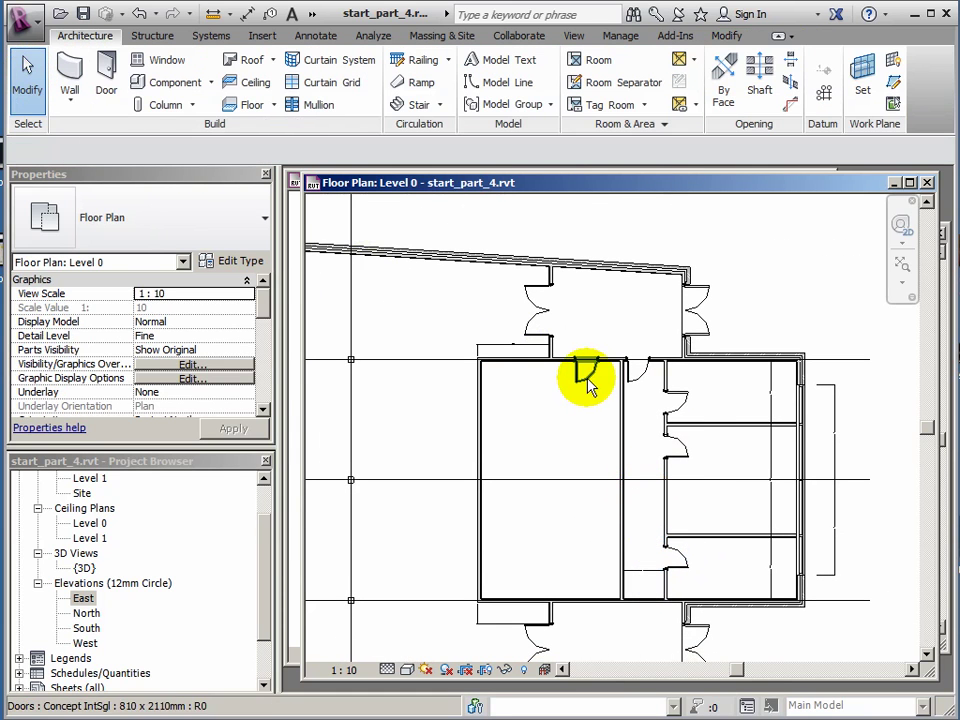
{"action": "left_click", "coordinate": [587, 384]}
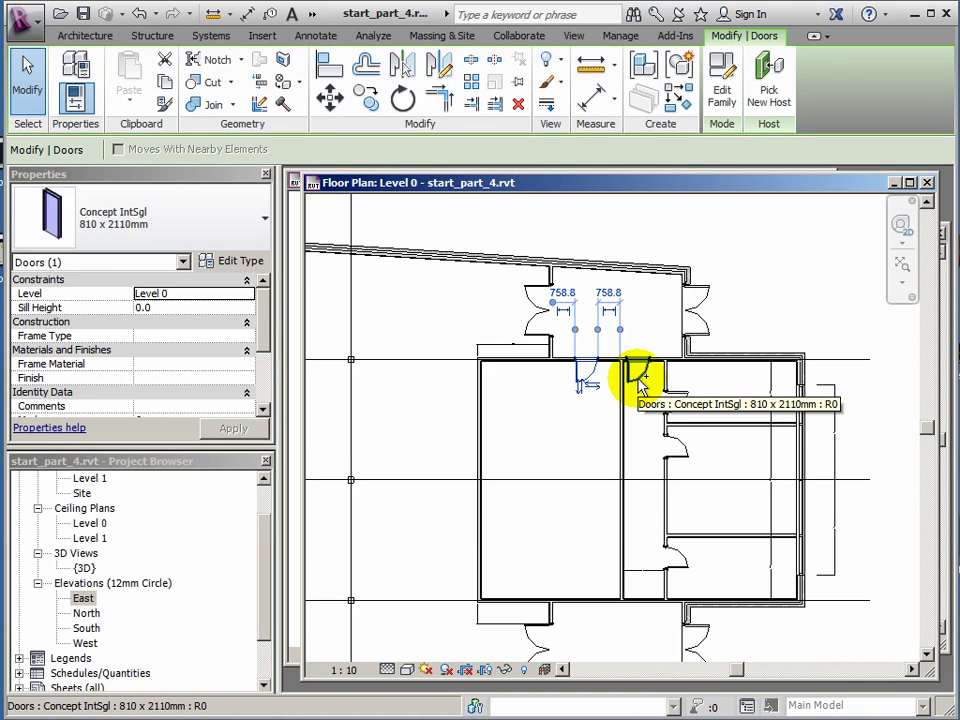
- Add the second single door to the selection and mirror both as copies across grid line 2
{"action": "left_click", "coordinate": [640, 381], "text": "ctrl"}
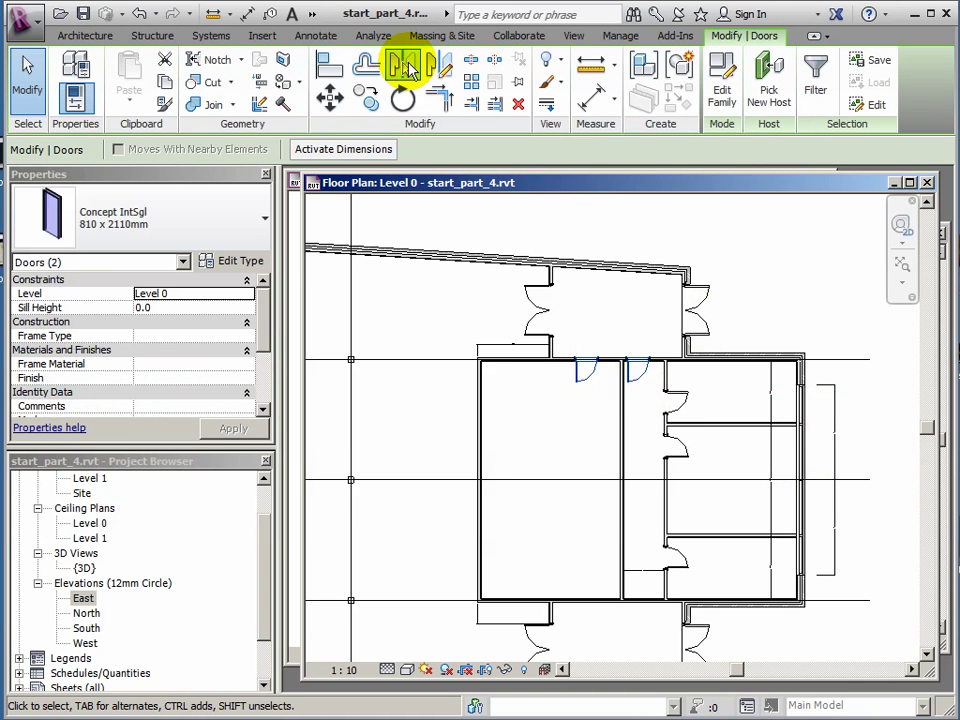
{"action": "left_click", "coordinate": [407, 72]}
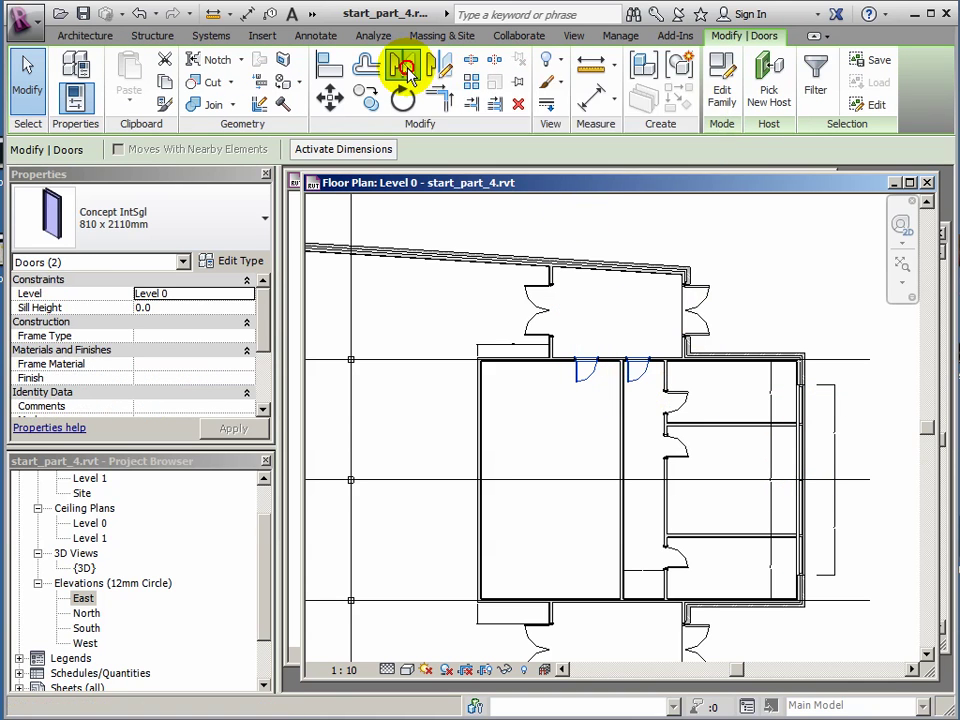
{"action": "left_click", "coordinate": [557, 481]}
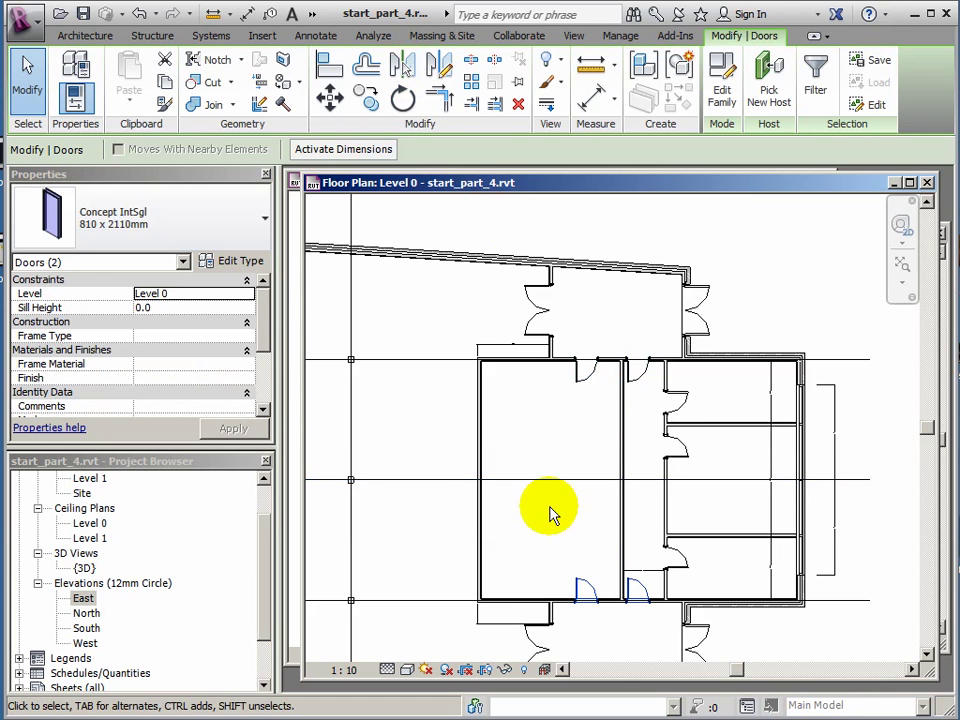
{"action": "scroll", "coordinate": [551, 510], "scroll_direction": "down", "scroll_amount": 2}
{"action": "middle_click_drag", "start_coordinate": [551, 510], "coordinate": [640, 466]}
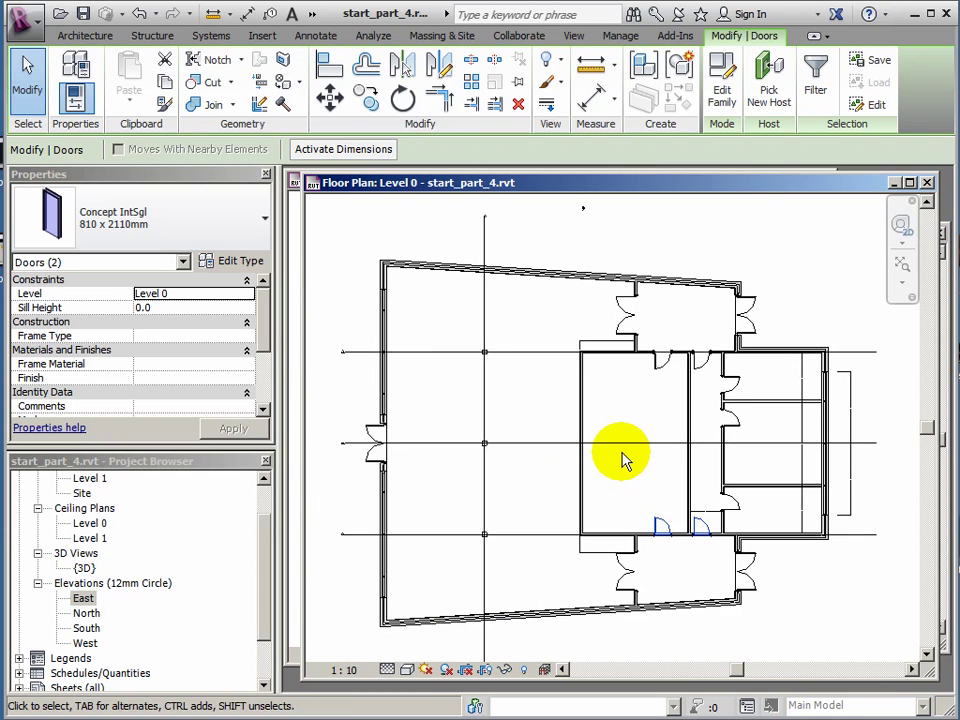
{"action": "middle_click_drag", "start_coordinate": [621, 450], "coordinate": [630, 418]}
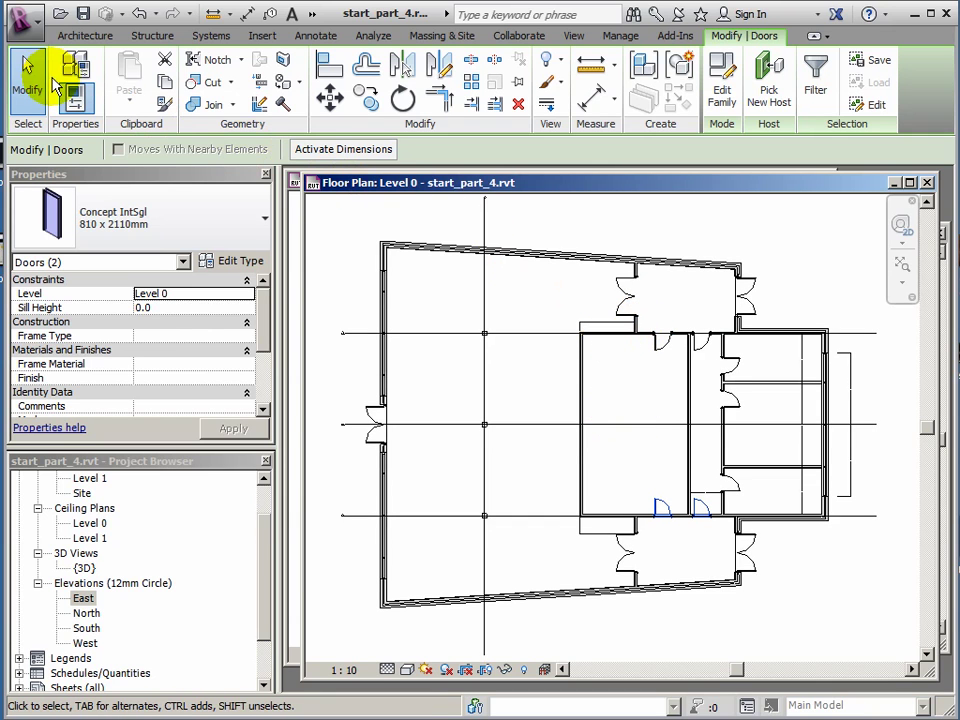
- Duplicate the Sgl Plain window type as '1500 x 1350 Deep'
{"action": "left_click", "coordinate": [85, 37]}
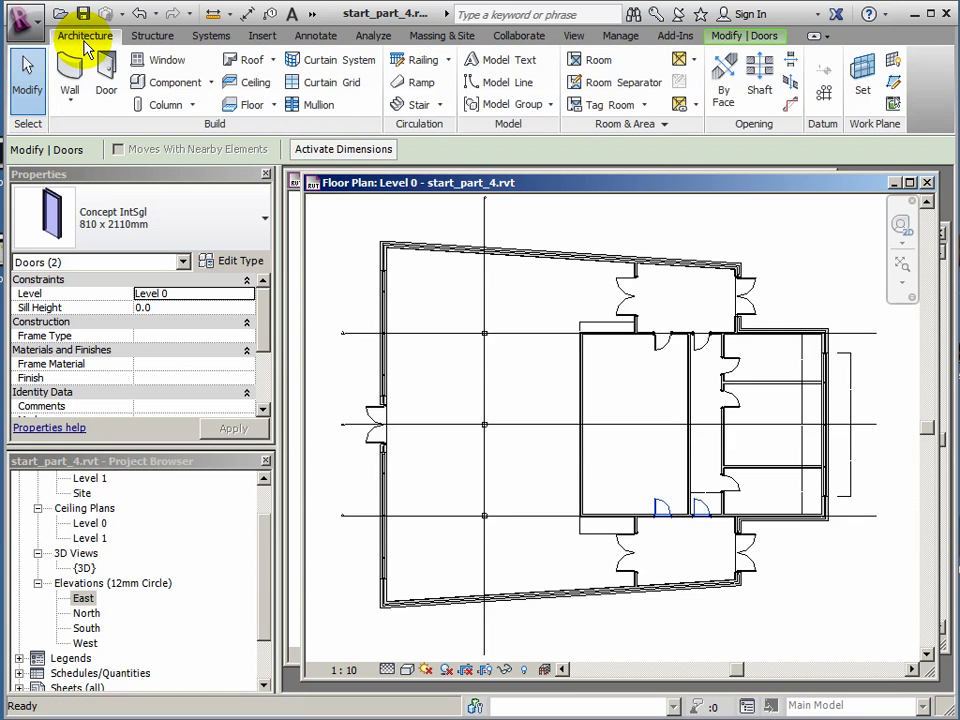
{"action": "left_click", "coordinate": [169, 65]}
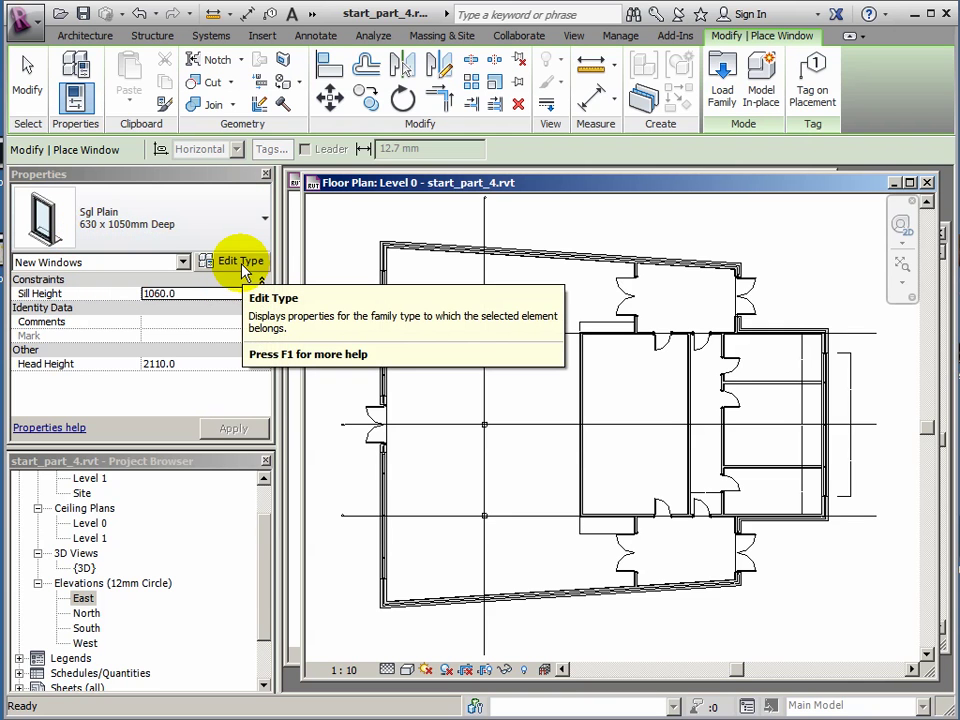
{"action": "left_click", "coordinate": [240, 264]}
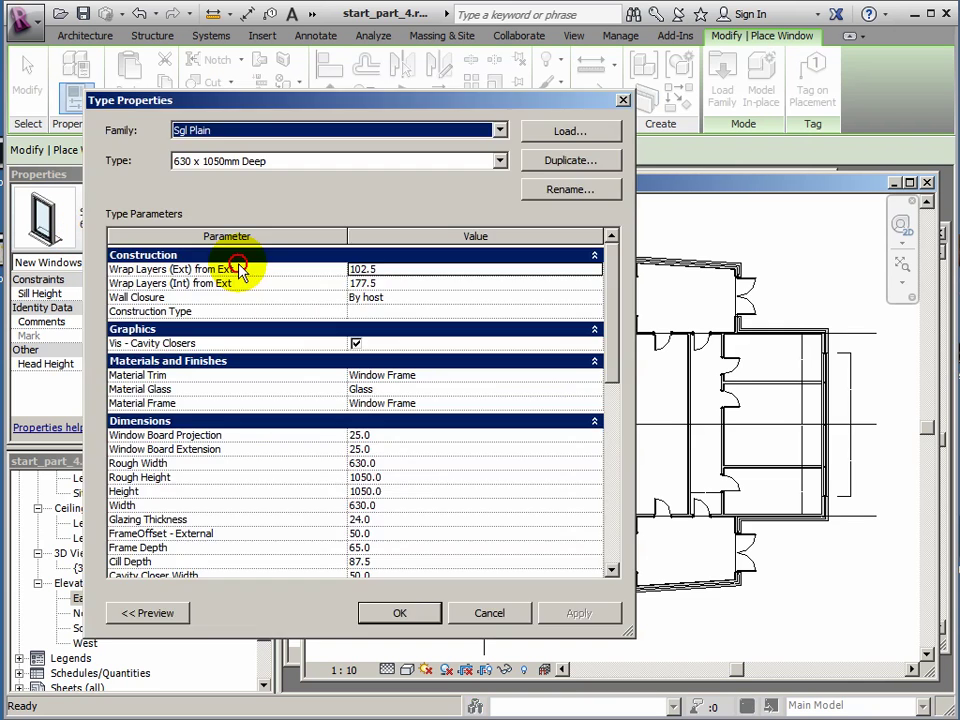
{"action": "left_click", "coordinate": [563, 164]}
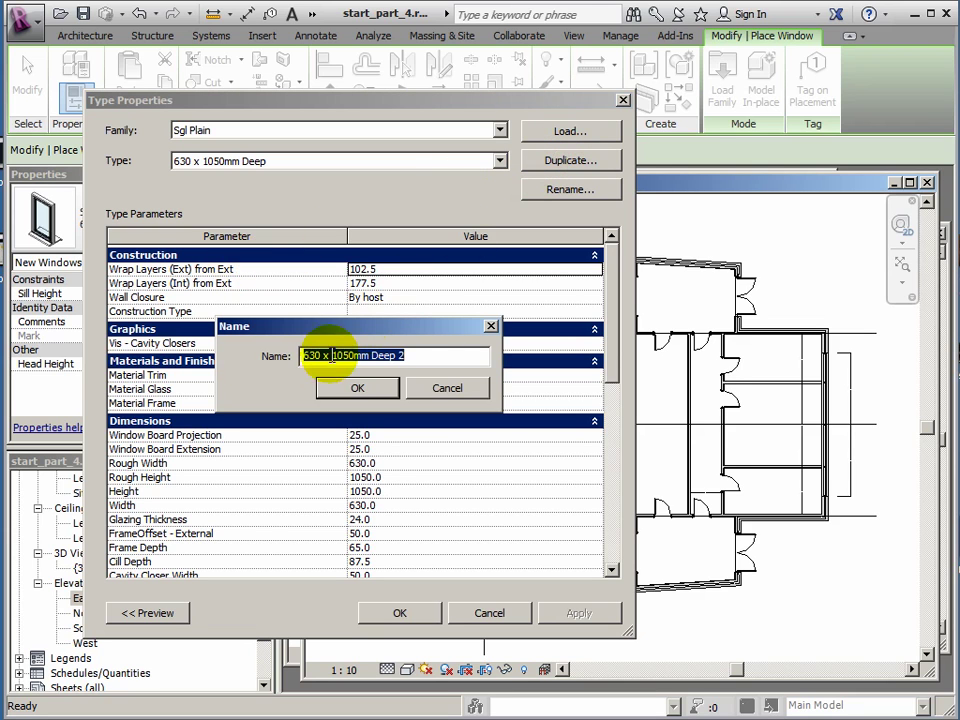
{"action": "left_click_drag", "start_coordinate": [323, 357], "coordinate": [269, 355]}
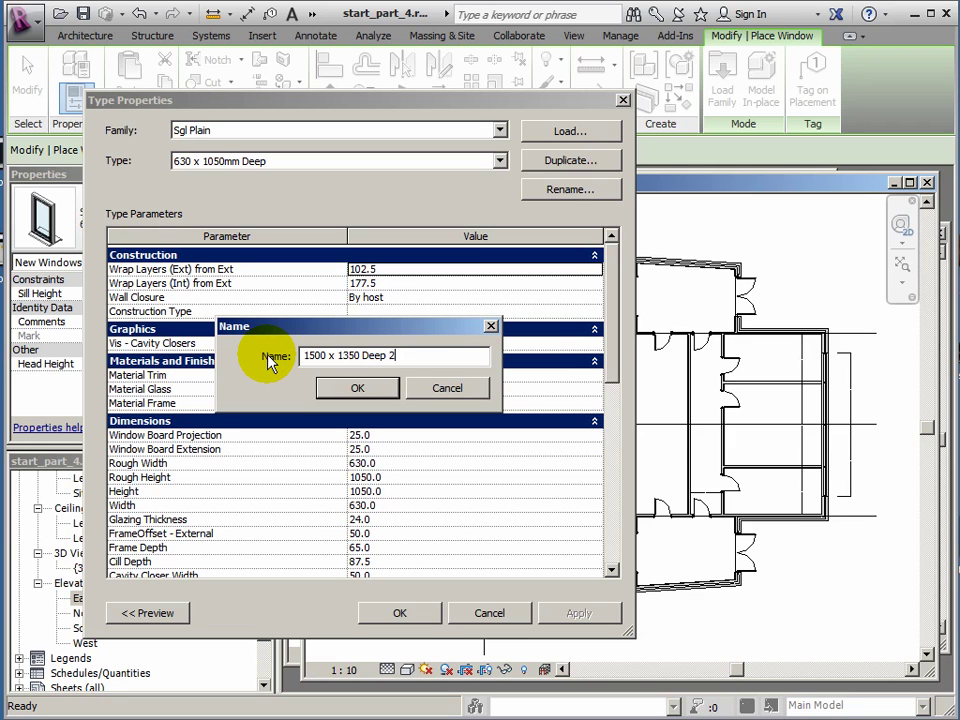
{"action": "left_click", "coordinate": [357, 388]}
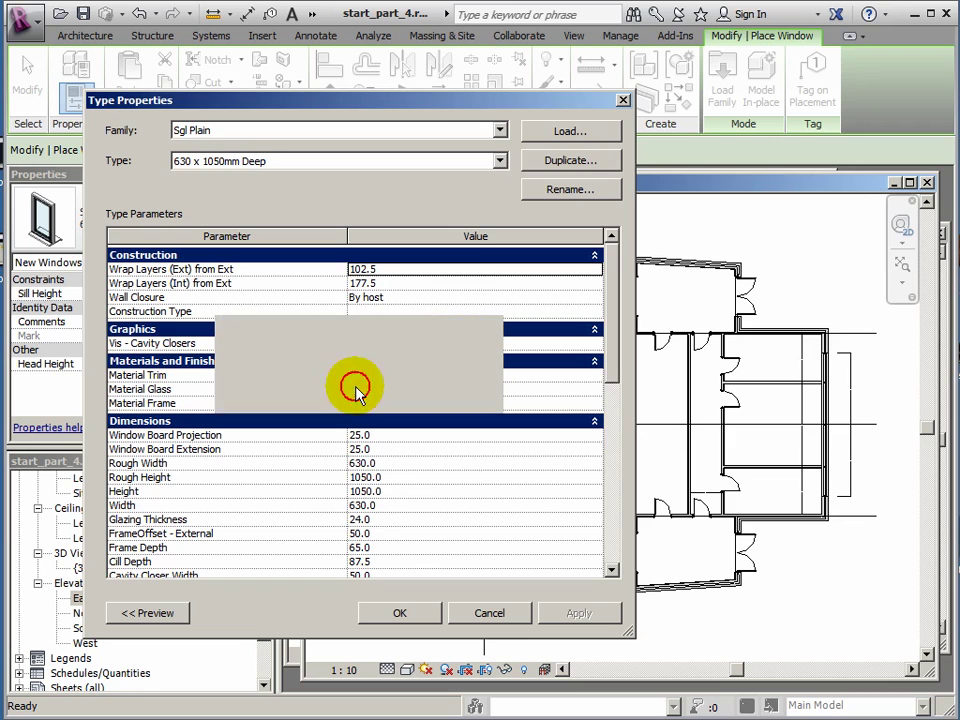
- Set the new type's Rough Width to 1500 and Rough Height to 1350
{"action": "left_click", "coordinate": [372, 463]}
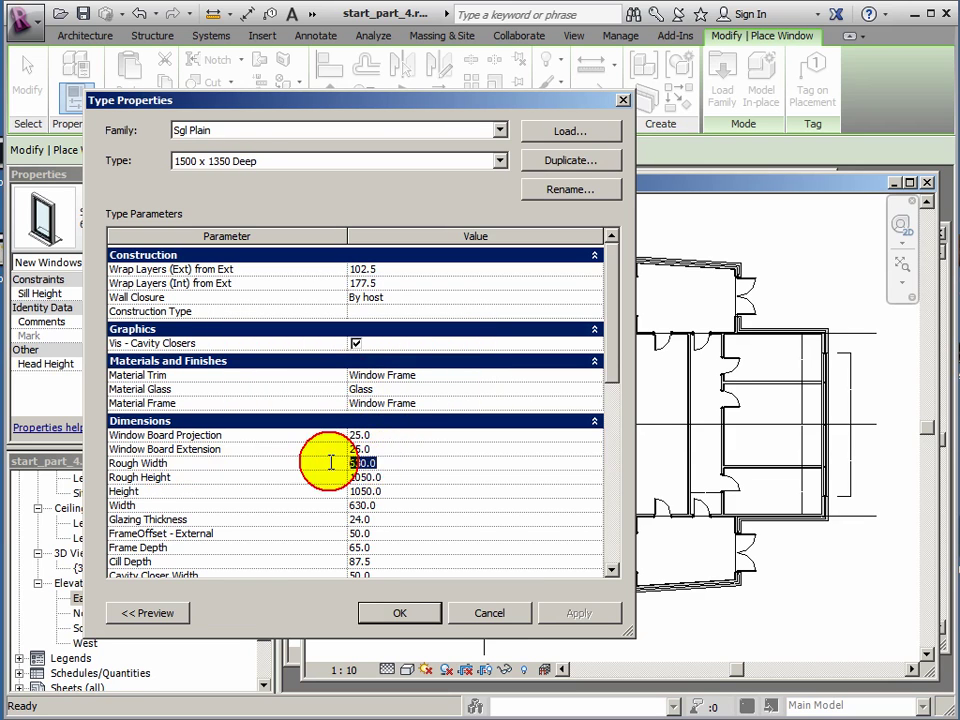
{"action": "type", "text": "1500"}
{"action": "key", "text": "Return"}
{"action": "type", "text": "1350"}
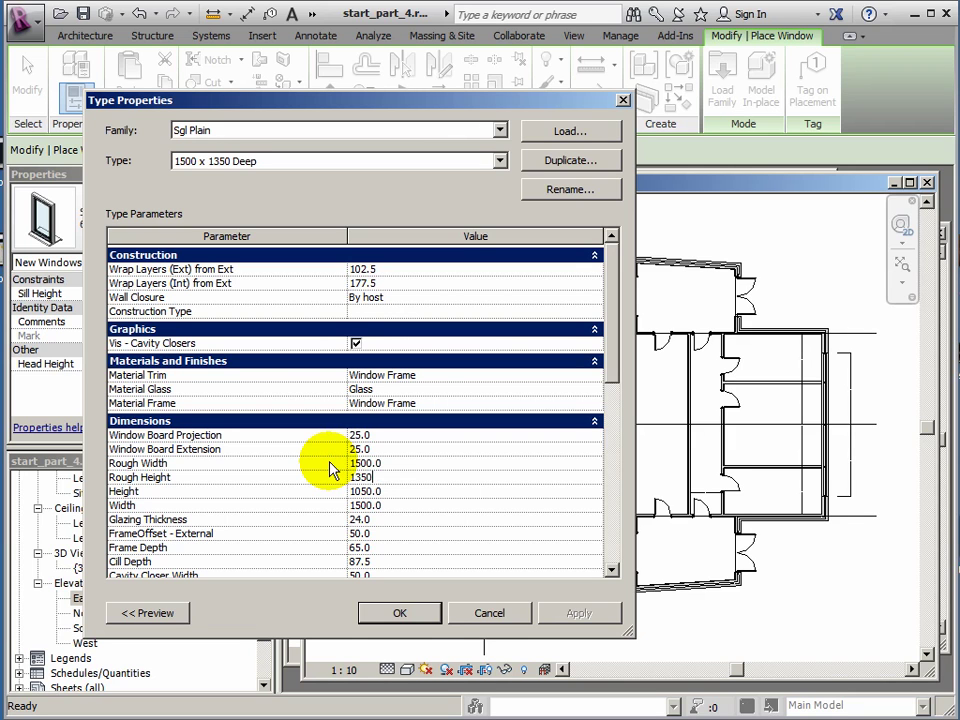
{"action": "key", "text": "Return"}
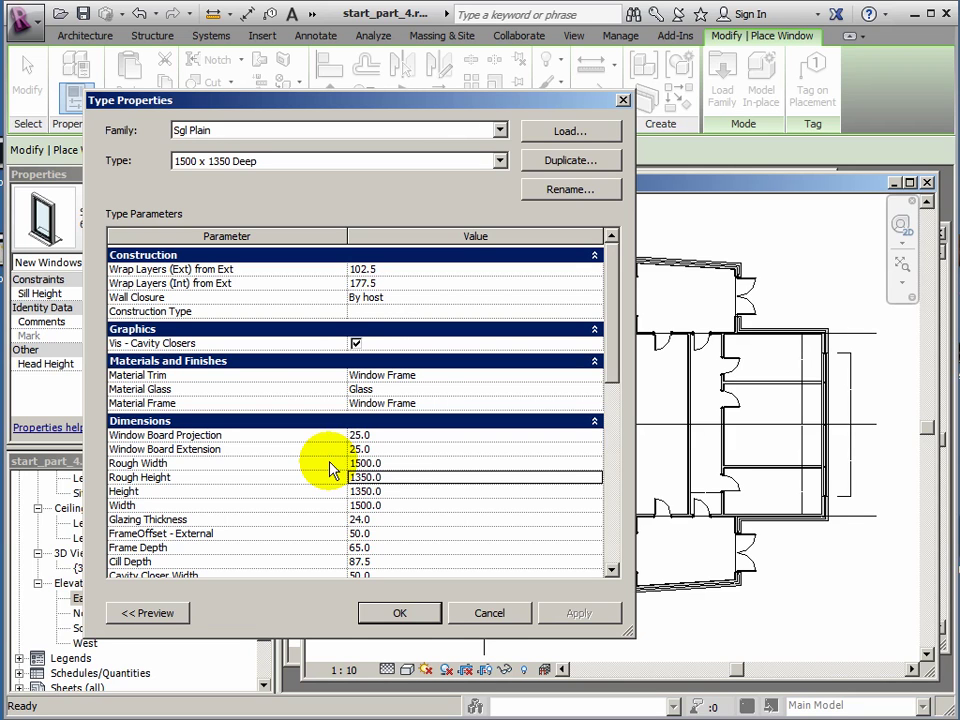
{"action": "left_click", "coordinate": [401, 614]}
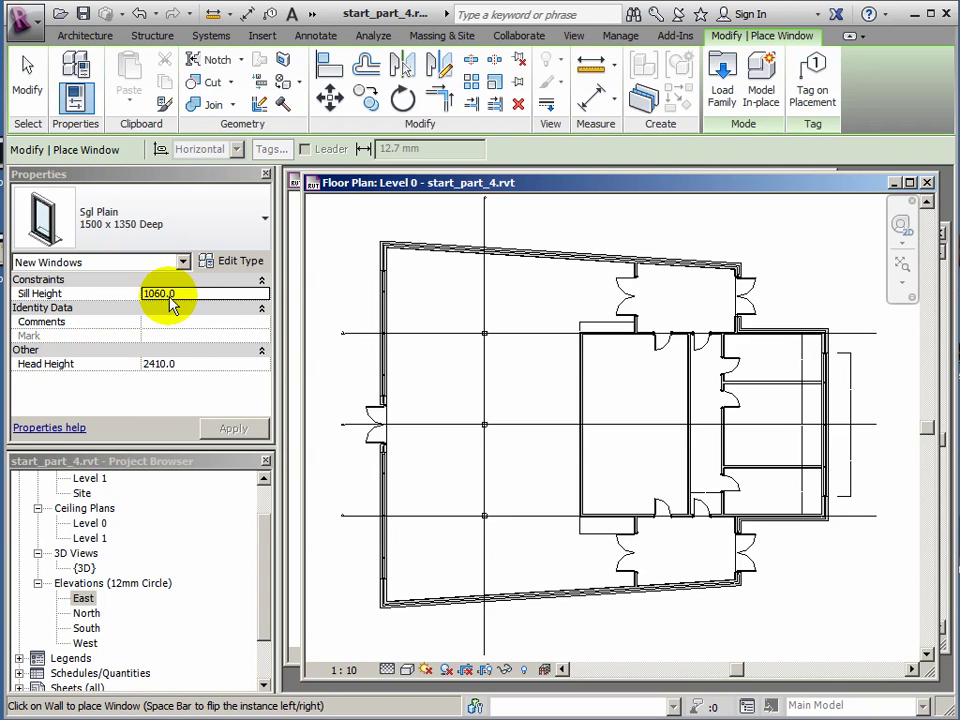
- Set Head Height to 2100 and place the 1500 x 1350 Deep window in the north wall
{"action": "left_click", "coordinate": [180, 364]}
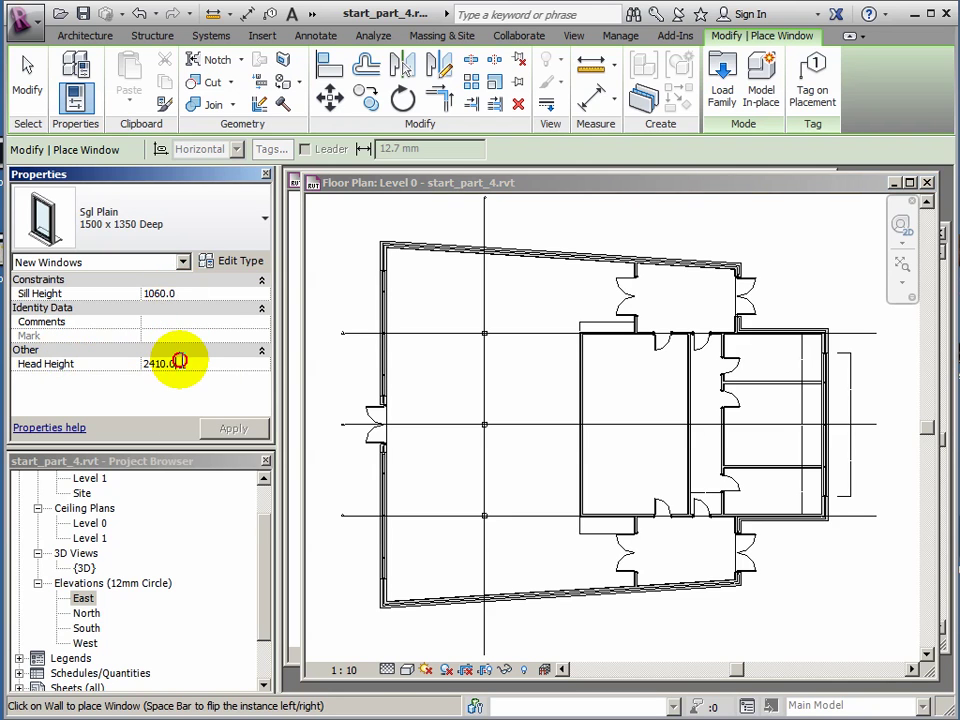
{"action": "left_click_drag", "start_coordinate": [179, 363], "coordinate": [128, 362]}
{"action": "type", "text": "21"}
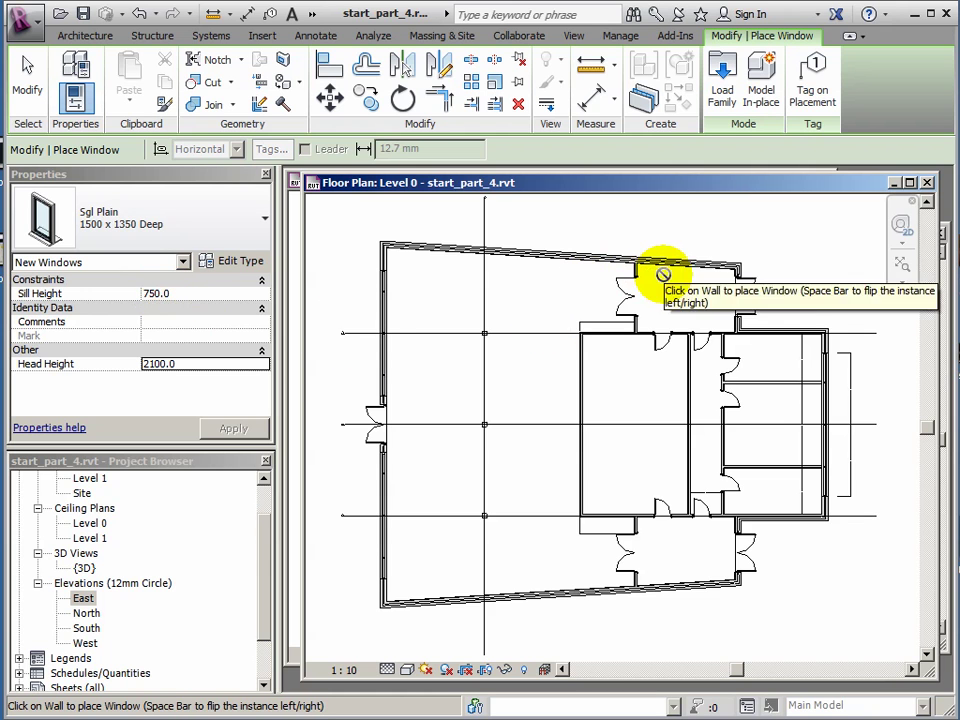
{"action": "scroll", "coordinate": [678, 262], "scroll_direction": "up", "scroll_amount": 5}
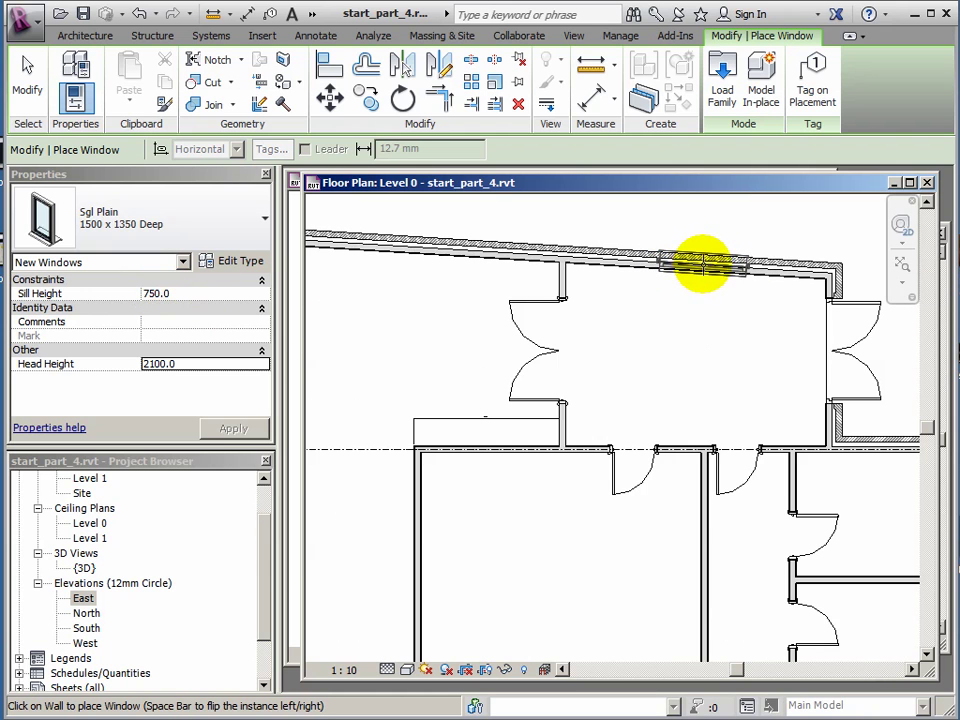
{"action": "left_click", "coordinate": [700, 262]}
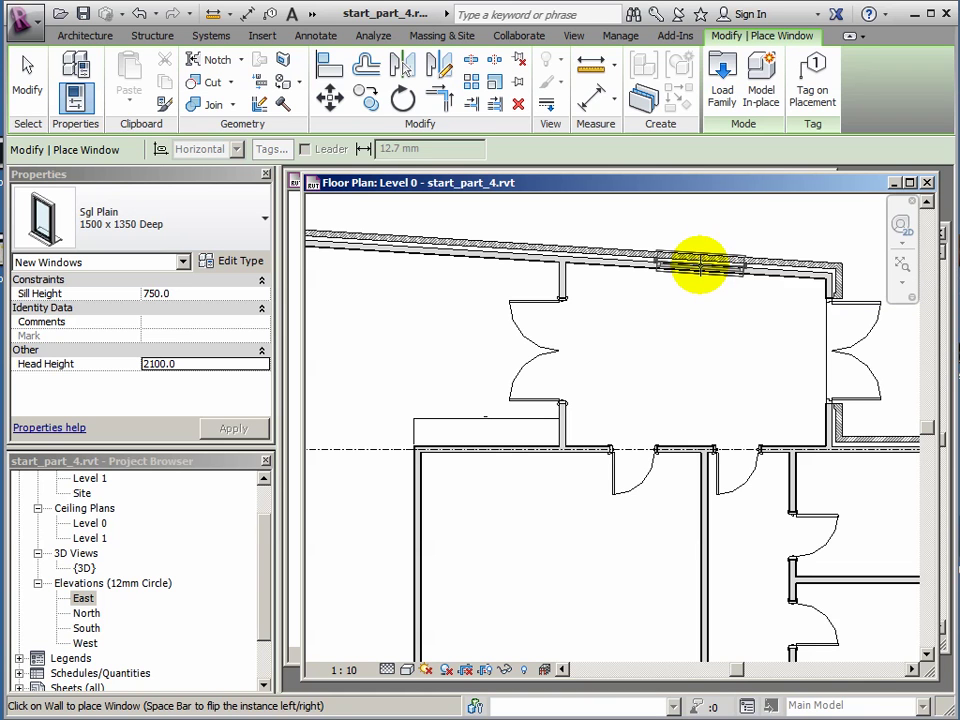
- Select the placed window and flip it to face outward
{"action": "scroll", "coordinate": [690, 270], "scroll_direction": "up", "scroll_amount": 2}
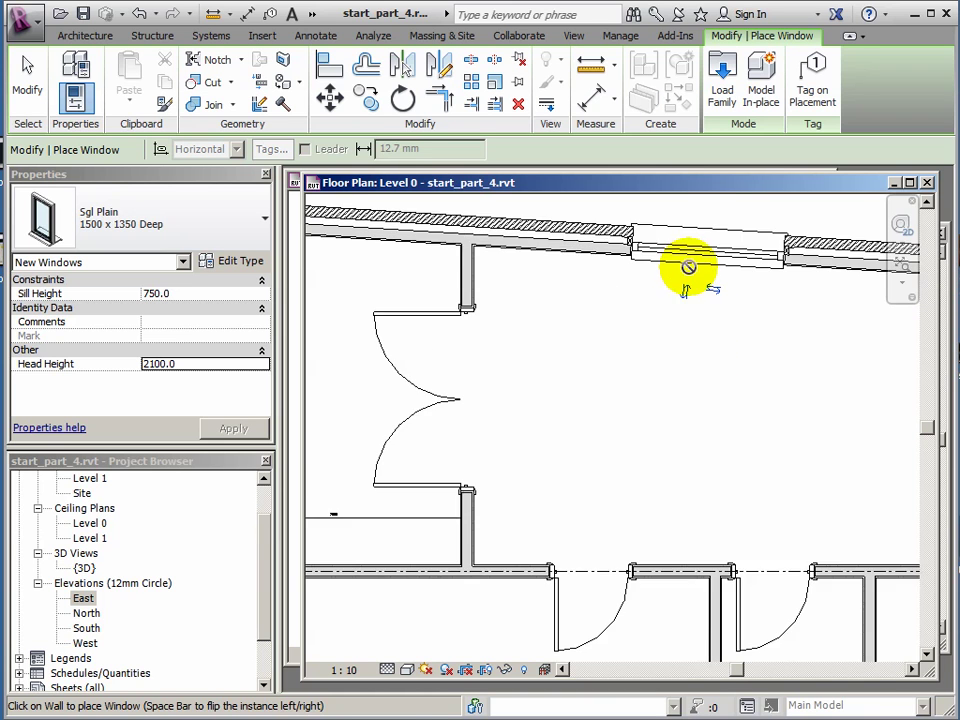
{"action": "scroll", "coordinate": [688, 265], "scroll_direction": "up", "scroll_amount": 2}
{"action": "middle_click_drag", "start_coordinate": [688, 265], "coordinate": [664, 369]}
{"action": "scroll", "coordinate": [684, 364], "scroll_direction": "up", "scroll_amount": 2}
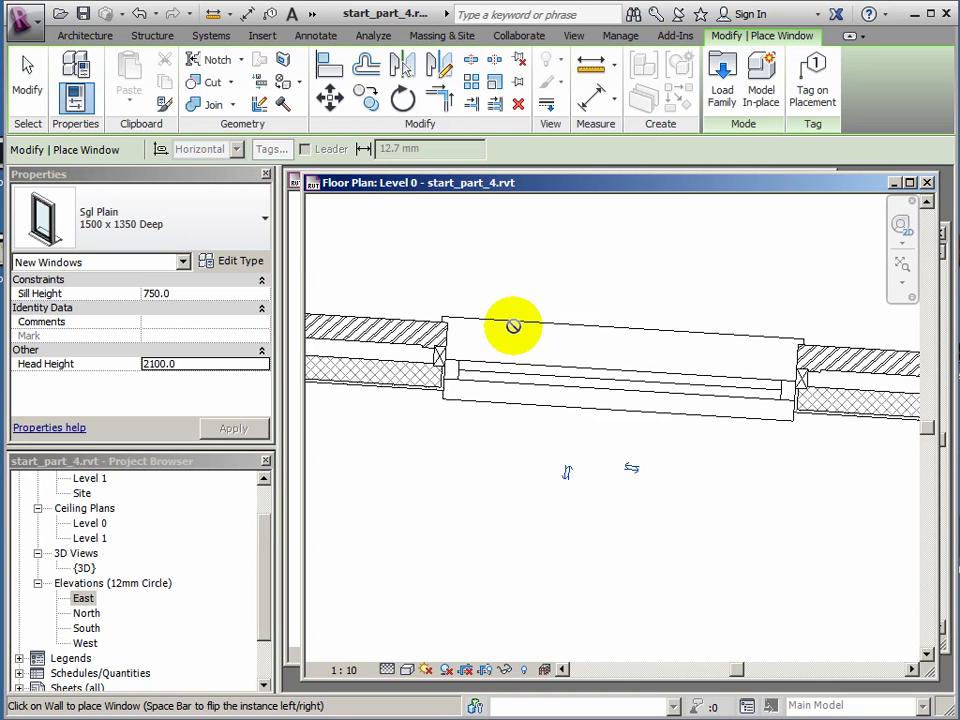
{"action": "left_click", "coordinate": [32, 90]}
{"action": "left_click", "coordinate": [590, 385]}
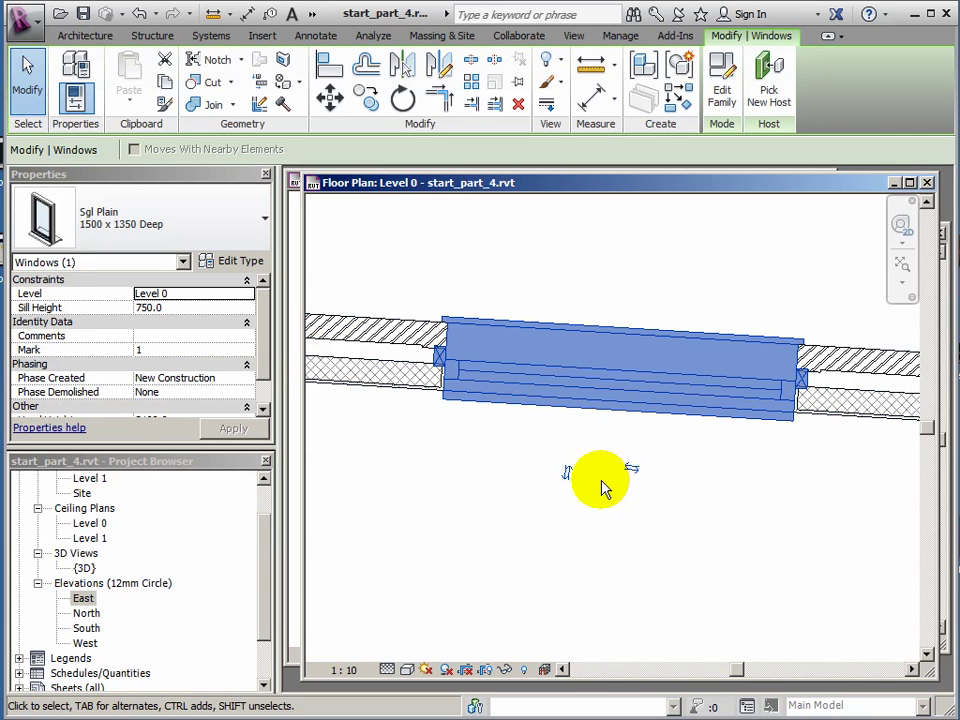
{"action": "left_click", "coordinate": [562, 476]}
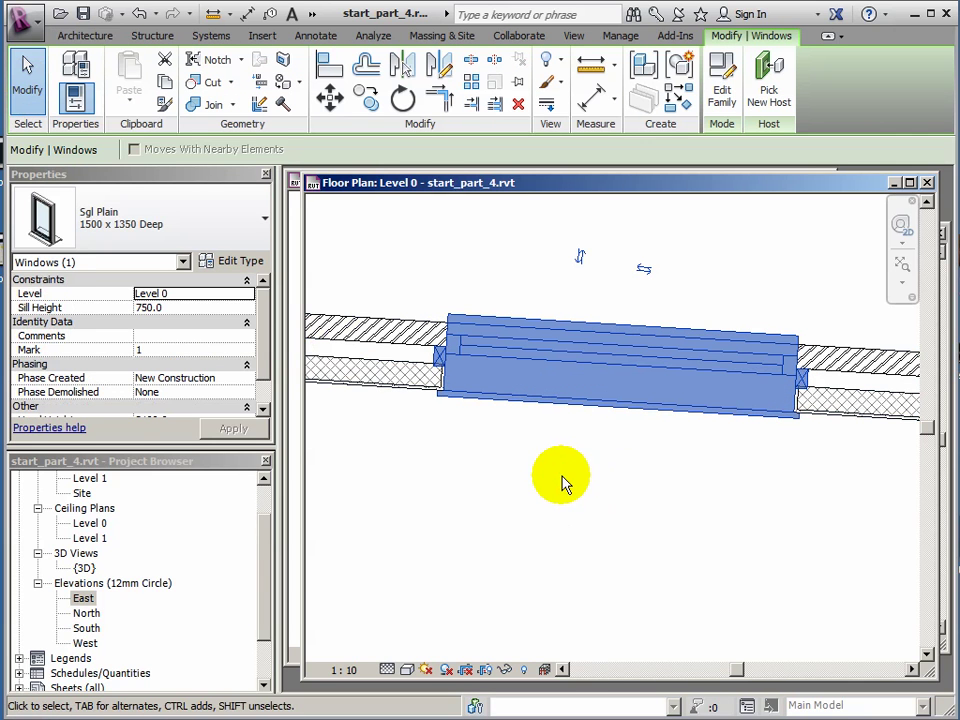
{"action": "left_click", "coordinate": [475, 455]}
{"action": "scroll", "coordinate": [450, 392], "scroll_direction": "up", "scroll_amount": 5}
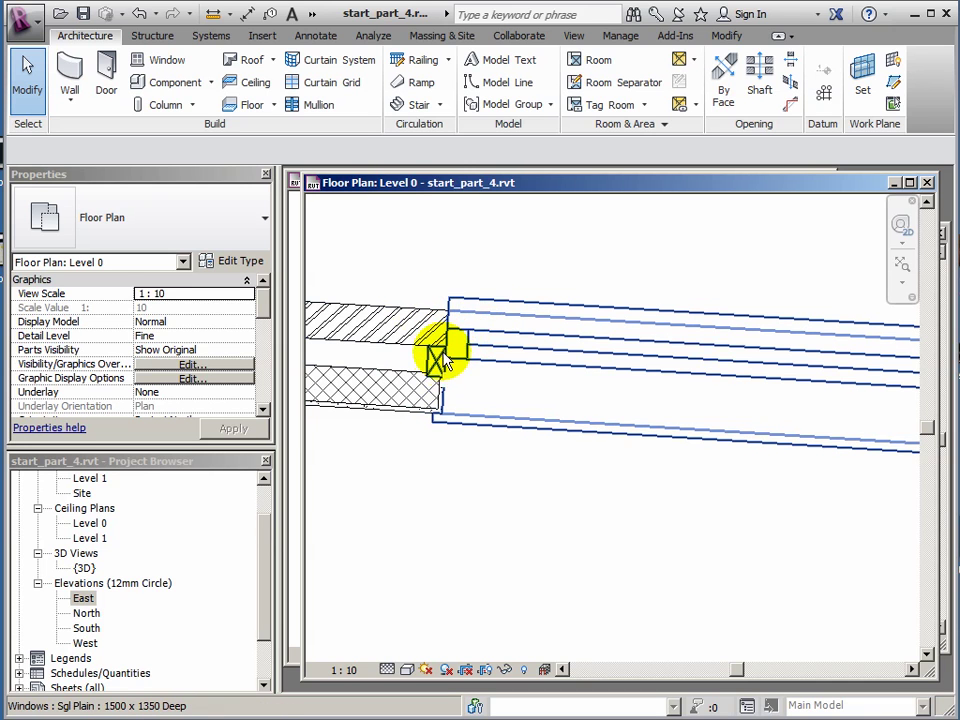
{"action": "scroll", "coordinate": [489, 476], "scroll_direction": "down", "scroll_amount": 3}
{"action": "middle_click_drag", "start_coordinate": [491, 478], "coordinate": [548, 478]}
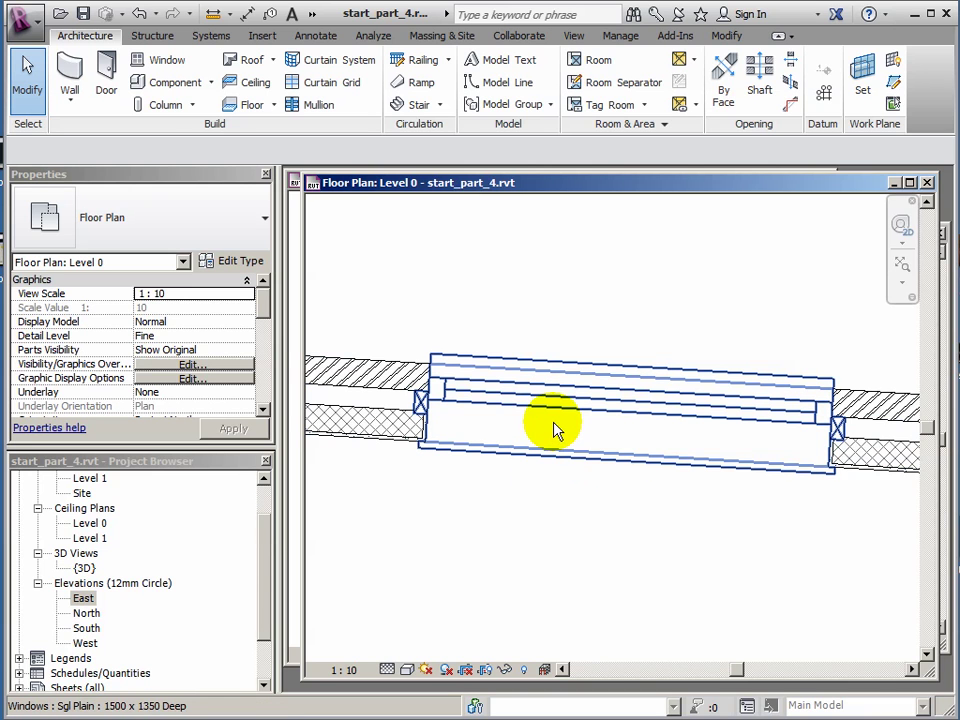
{"action": "scroll", "coordinate": [555, 428], "scroll_direction": "down", "scroll_amount": 5}
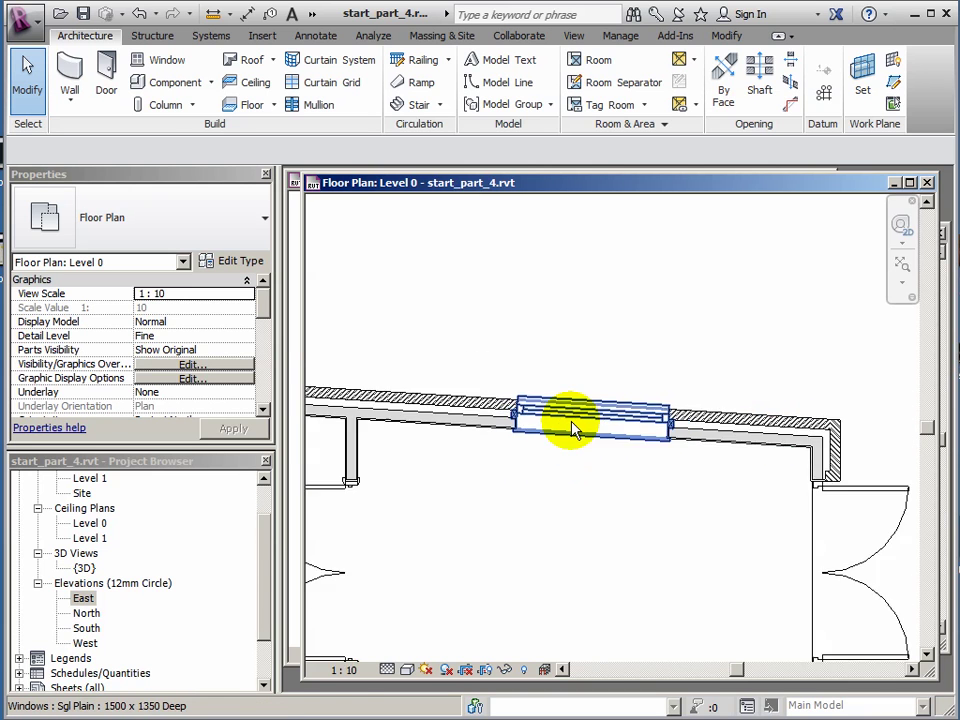
{"action": "scroll", "coordinate": [754, 439], "scroll_direction": "up", "scroll_amount": 2}
{"action": "scroll", "coordinate": [658, 439], "scroll_direction": "down", "scroll_amount": 3}
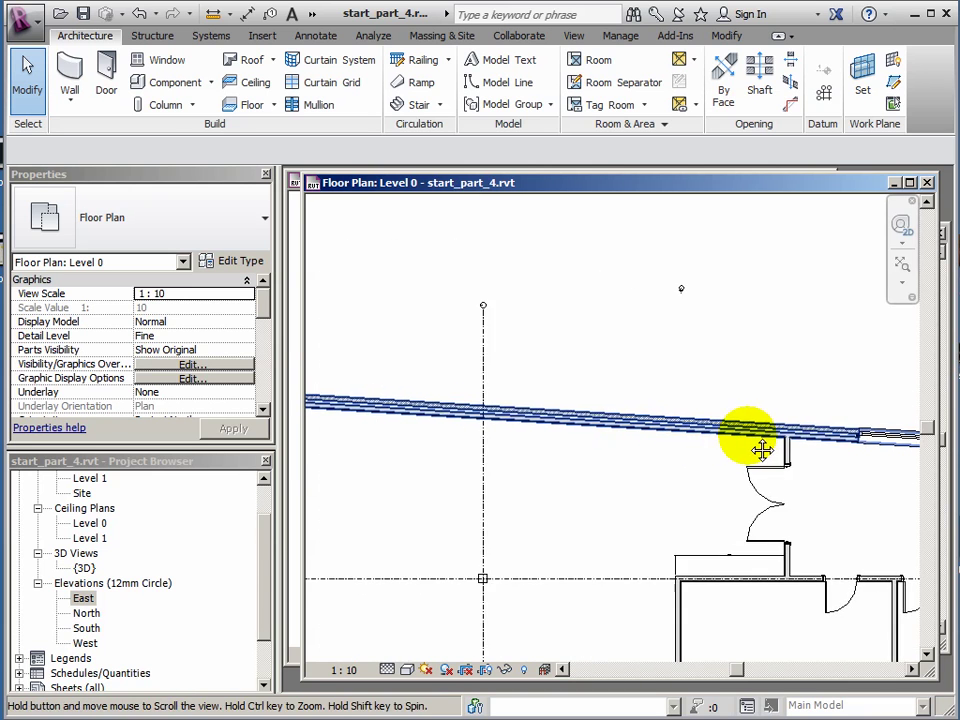
{"action": "scroll", "coordinate": [683, 427], "scroll_direction": "up", "scroll_amount": 1}
{"action": "scroll", "coordinate": [600, 429], "scroll_direction": "down", "scroll_amount": 1}
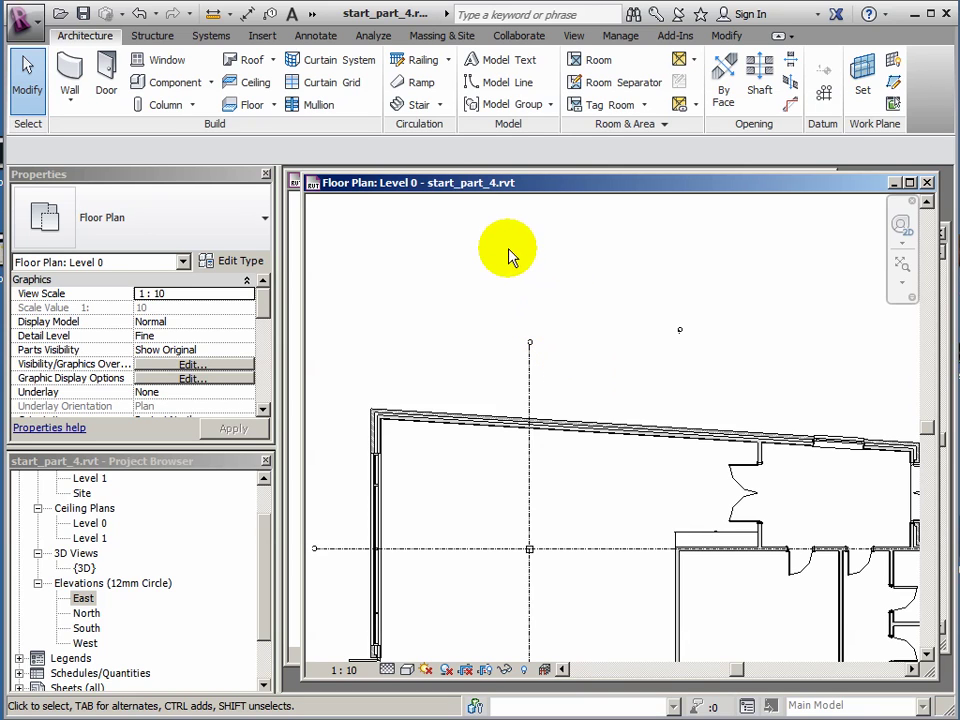
- From the window type settings, browse to the Windows library folder and choose Oriel.rfa
{"action": "left_click", "coordinate": [163, 60]}
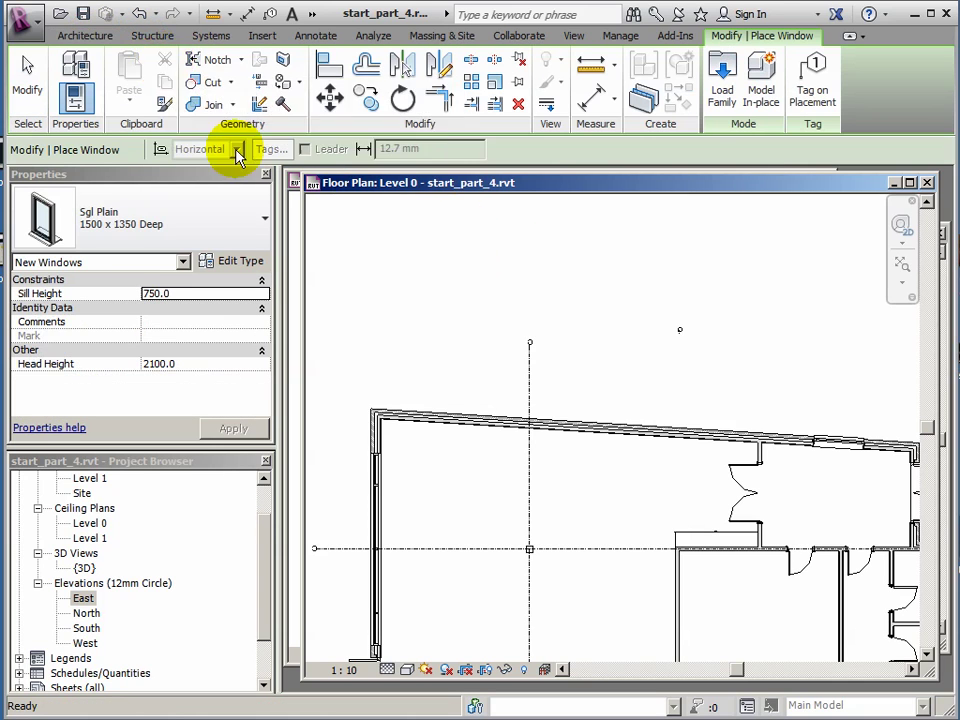
{"action": "left_click", "coordinate": [240, 263]}
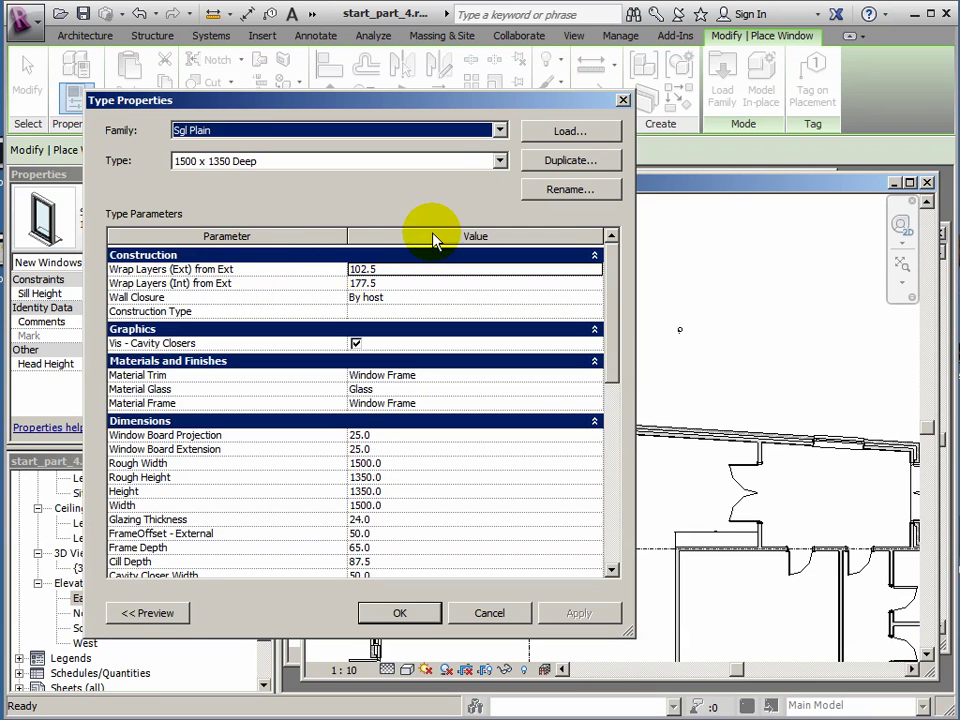
{"action": "left_click", "coordinate": [557, 133]}
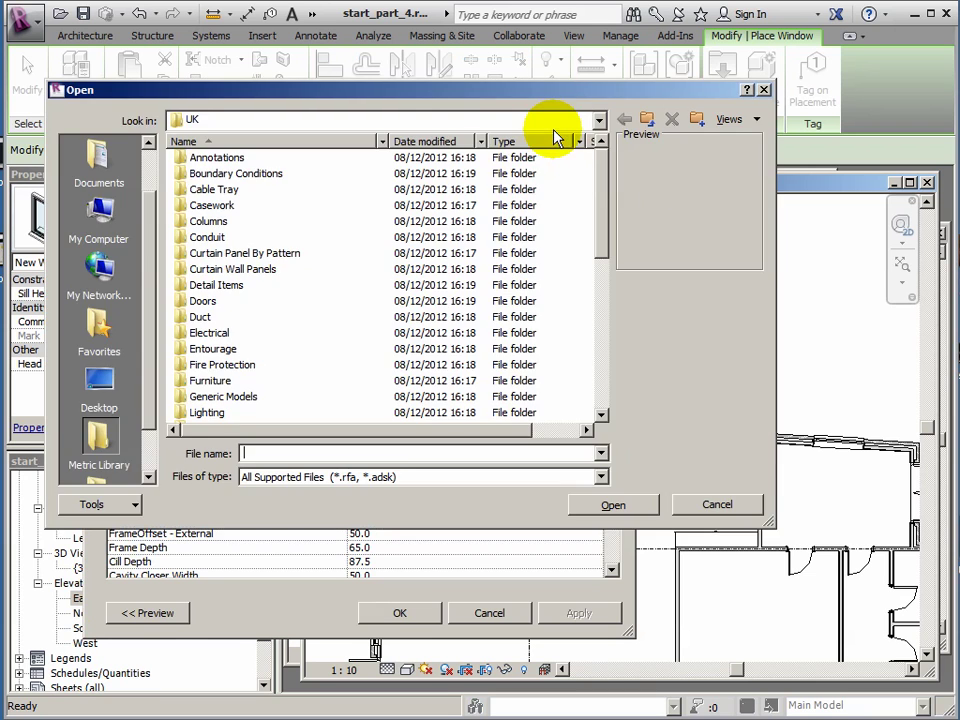
{"action": "left_click_drag", "start_coordinate": [604, 228], "coordinate": [621, 396]}
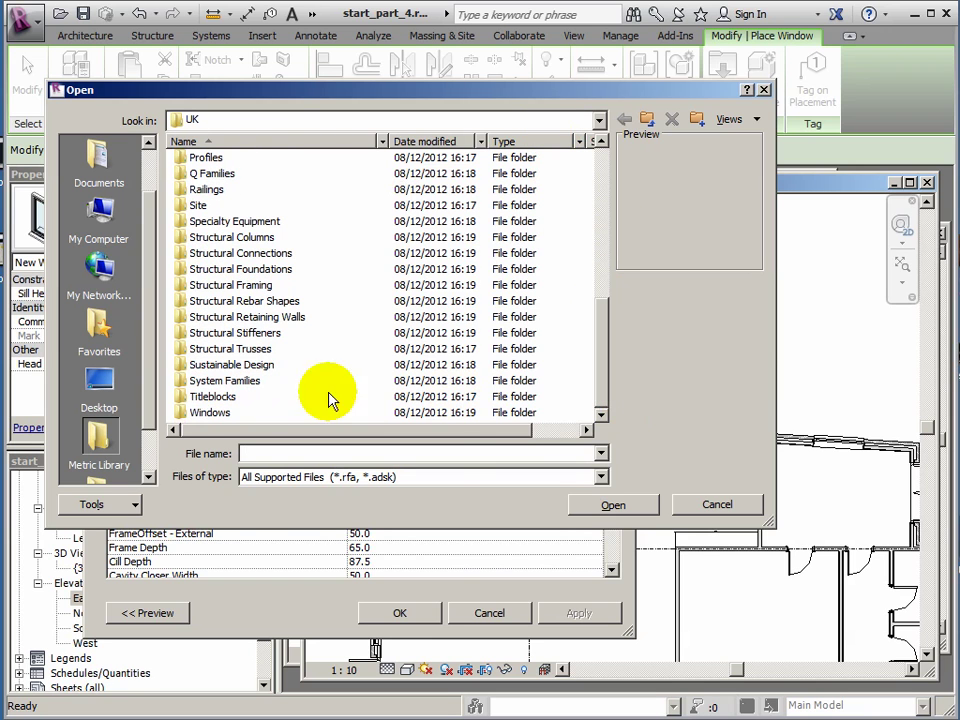
{"action": "double_click", "coordinate": [181, 413]}
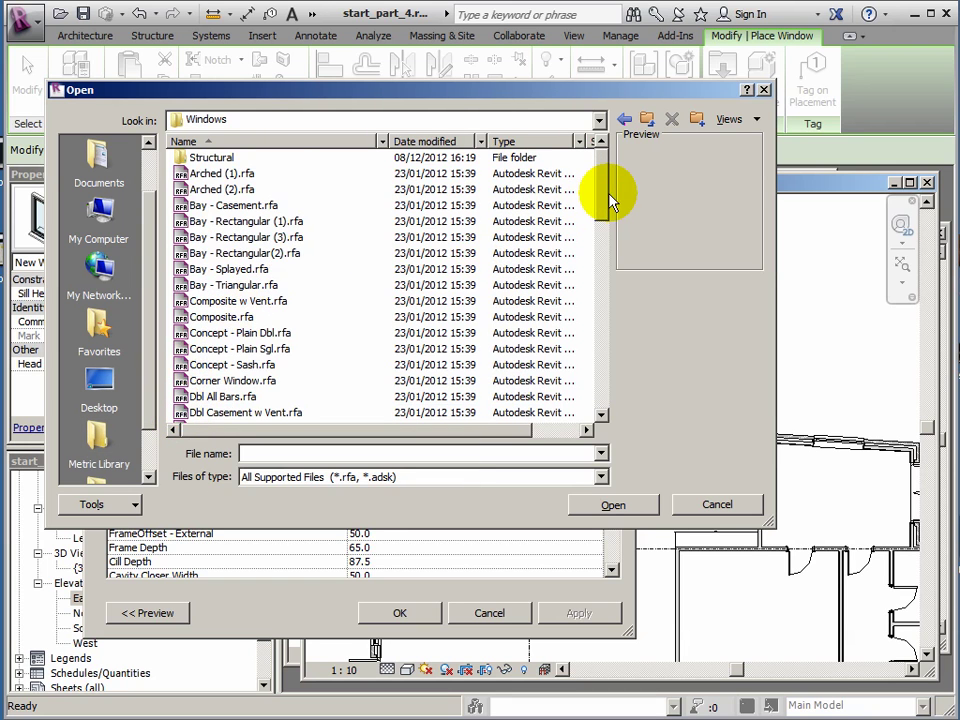
{"action": "left_click_drag", "start_coordinate": [608, 205], "coordinate": [610, 298]}
{"action": "left_click", "coordinate": [205, 270]}
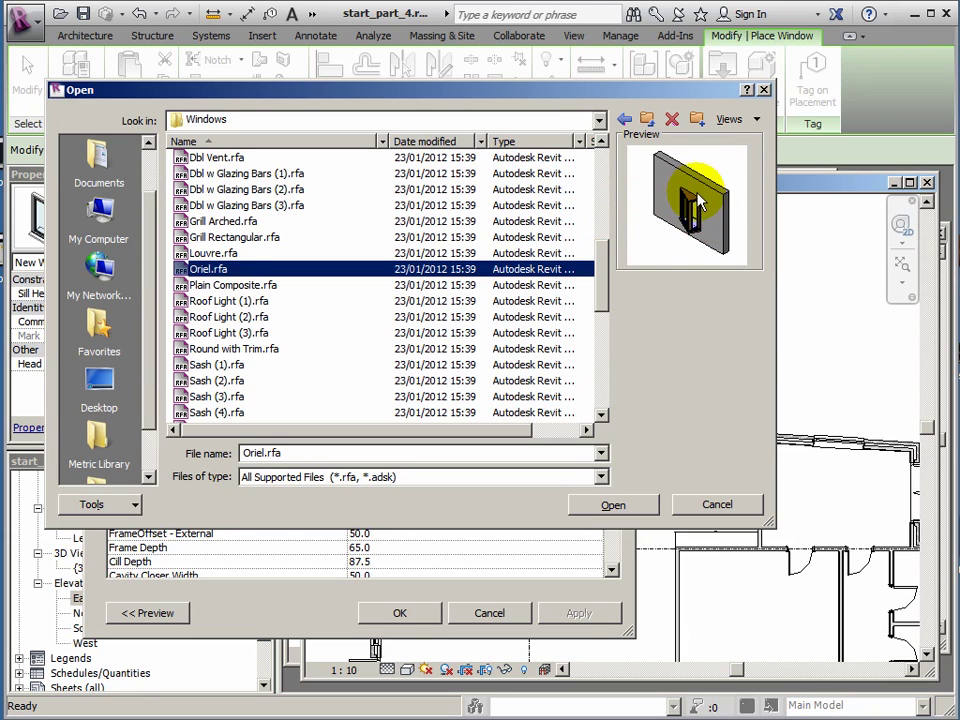
- Load Oriel.rfa with all six types, from 900 x 1350mm Deep to 1200 x 1800mm Deep
{"action": "left_click", "coordinate": [616, 506]}
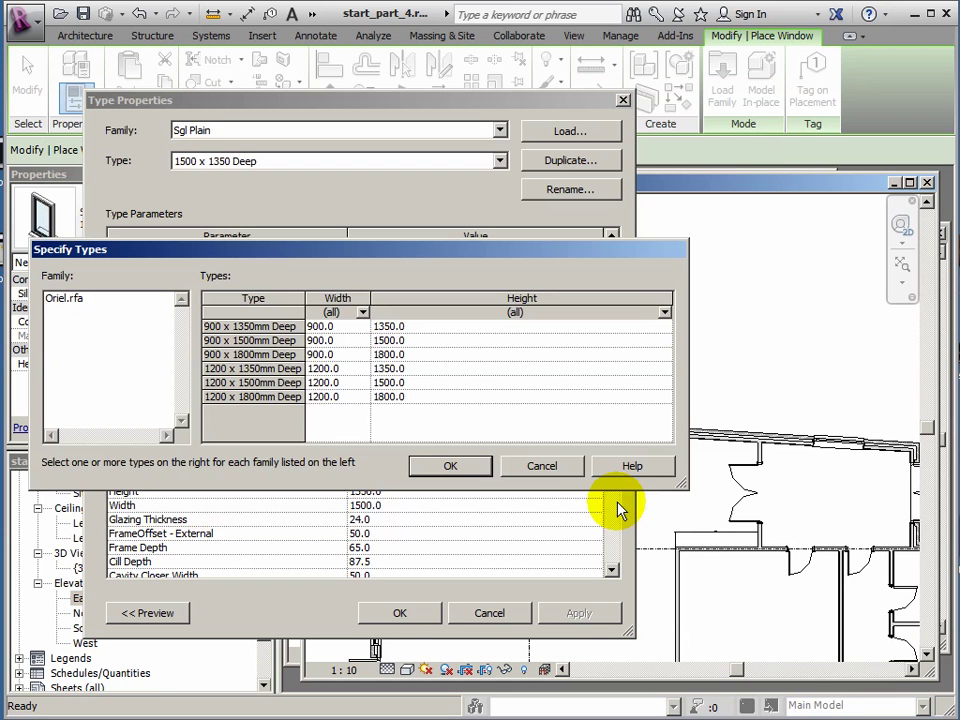
{"action": "left_click_drag", "start_coordinate": [340, 254], "coordinate": [443, 250]}
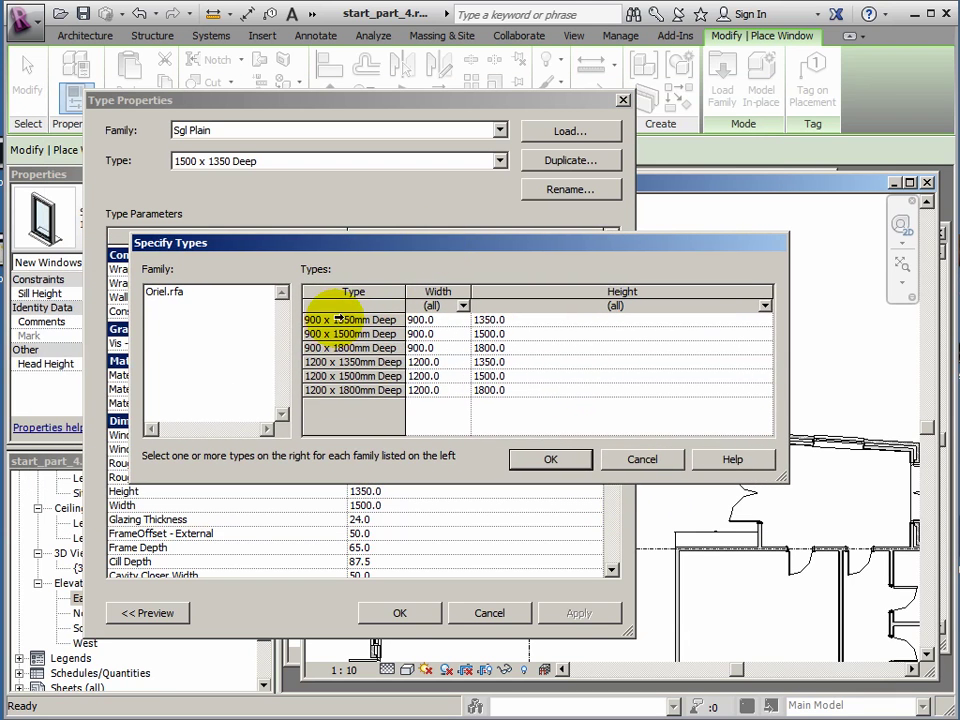
{"action": "left_click_drag", "start_coordinate": [345, 243], "coordinate": [381, 272]}
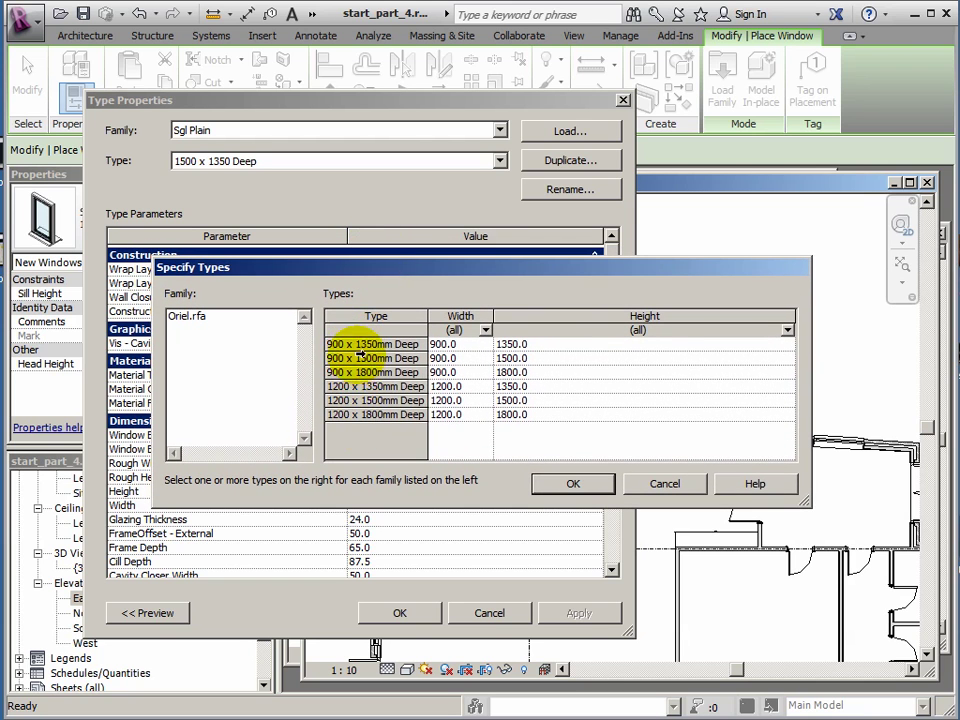
{"action": "left_click", "coordinate": [358, 415]}
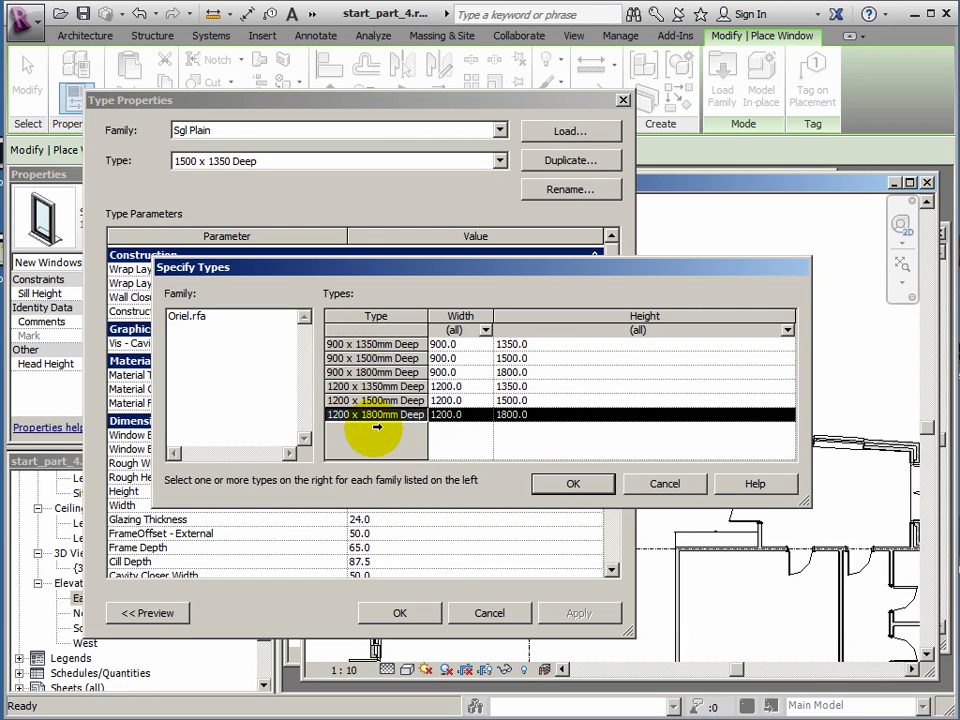
{"action": "left_click_drag", "start_coordinate": [362, 400], "coordinate": [352, 344]}
{"action": "left_click", "coordinate": [356, 344]}
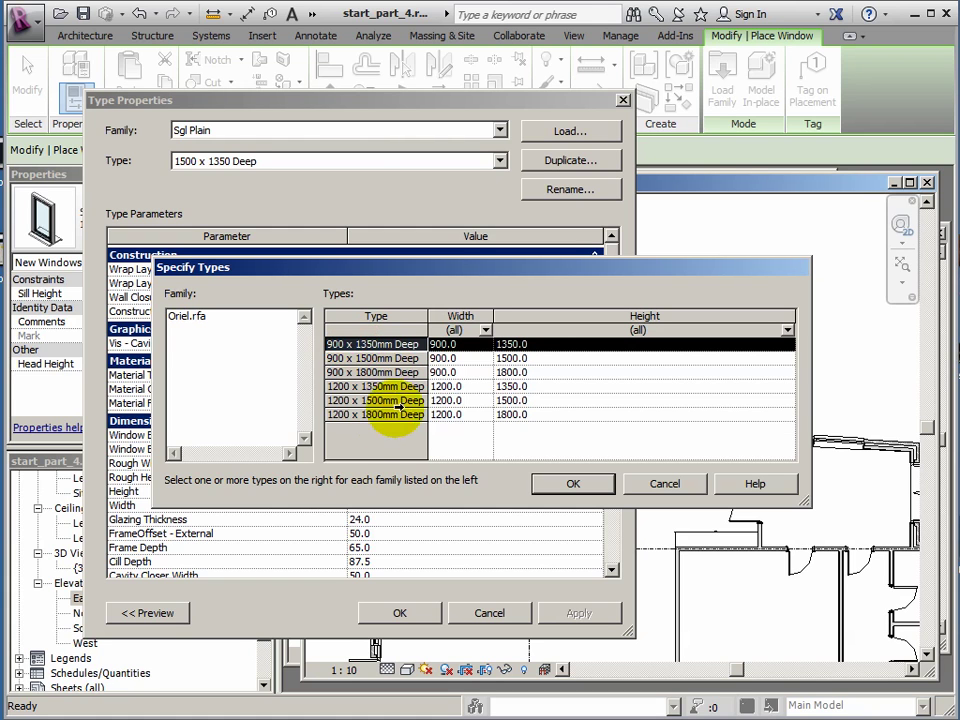
{"action": "left_click", "coordinate": [364, 414], "text": "shift"}
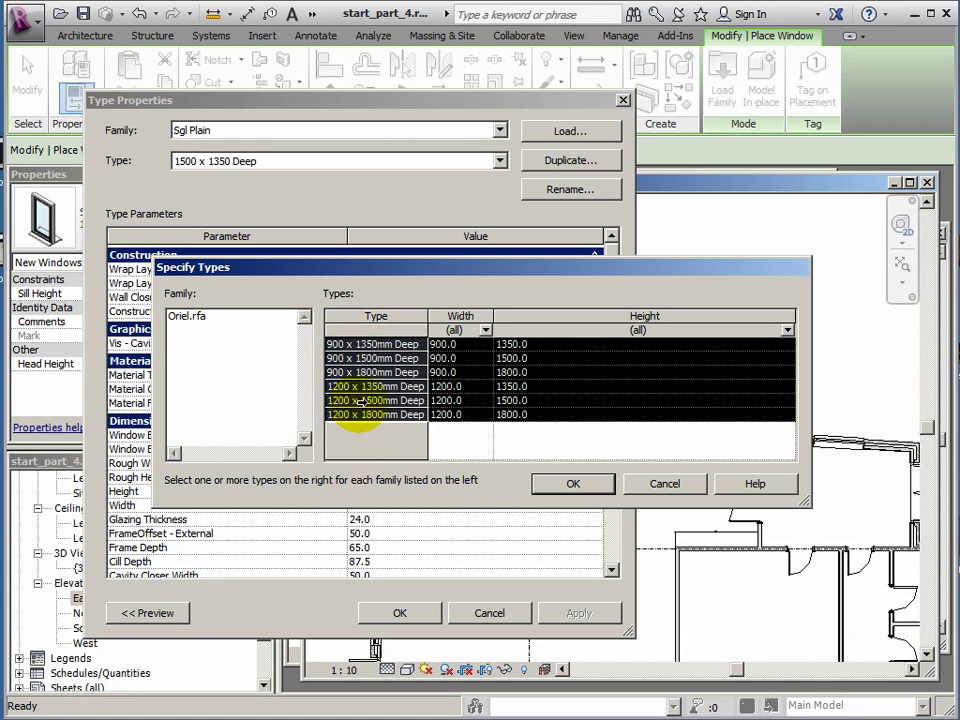
{"action": "left_click", "coordinate": [576, 485]}
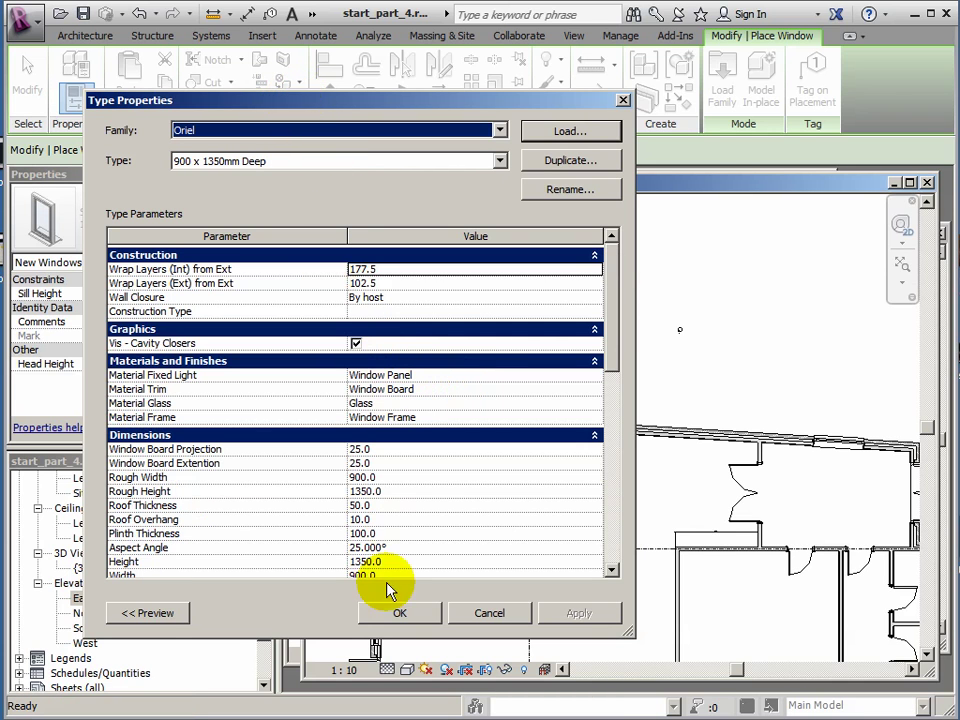
{"action": "left_click", "coordinate": [402, 613]}
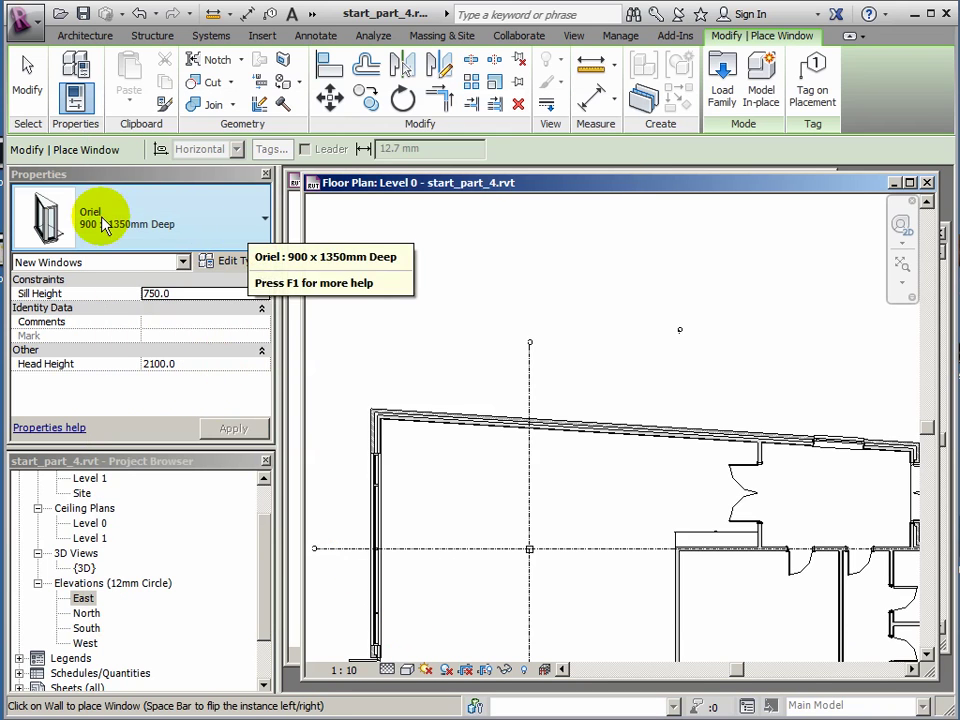
- Choose Oriel 1200 x 1800mm Deep from the Properties type selector
{"action": "left_click", "coordinate": [265, 230]}
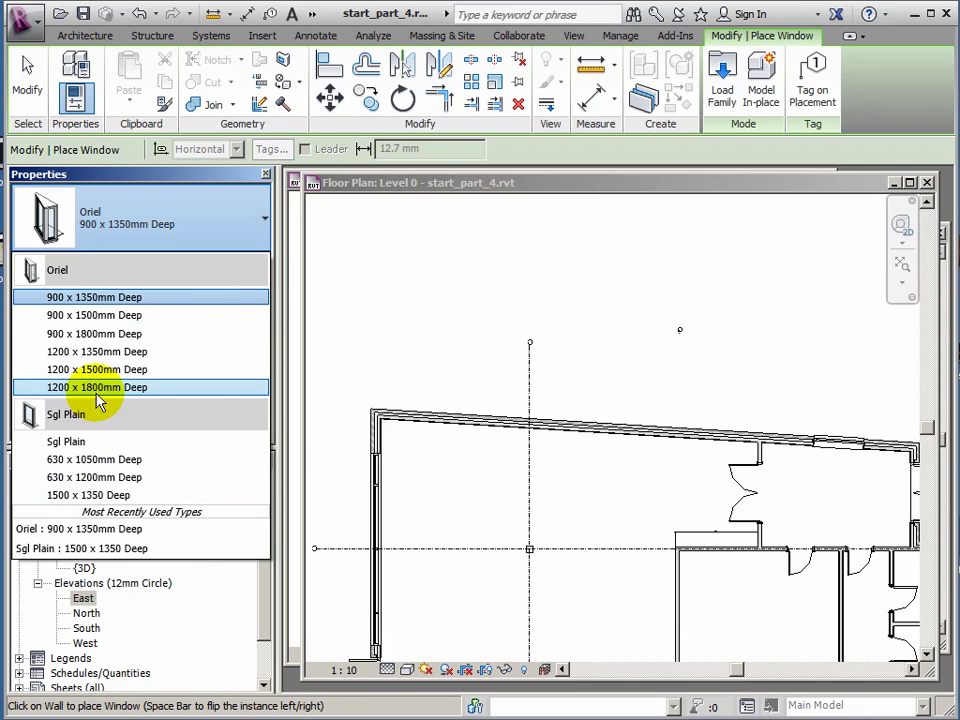
{"action": "mouse_move", "coordinate": [107, 399]}
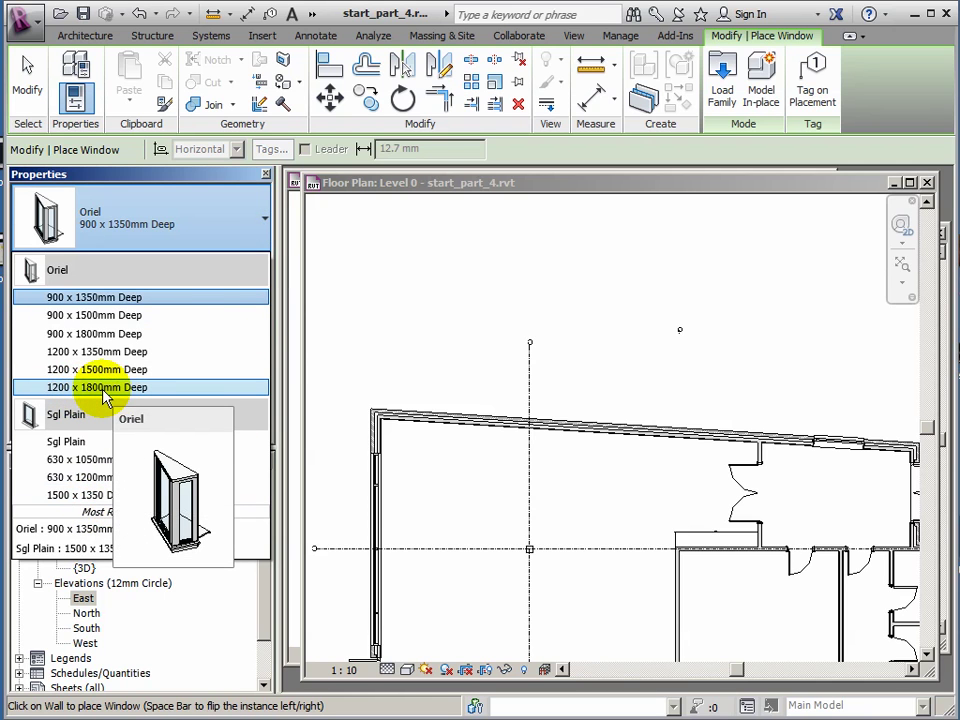
{"action": "left_click", "coordinate": [110, 389]}
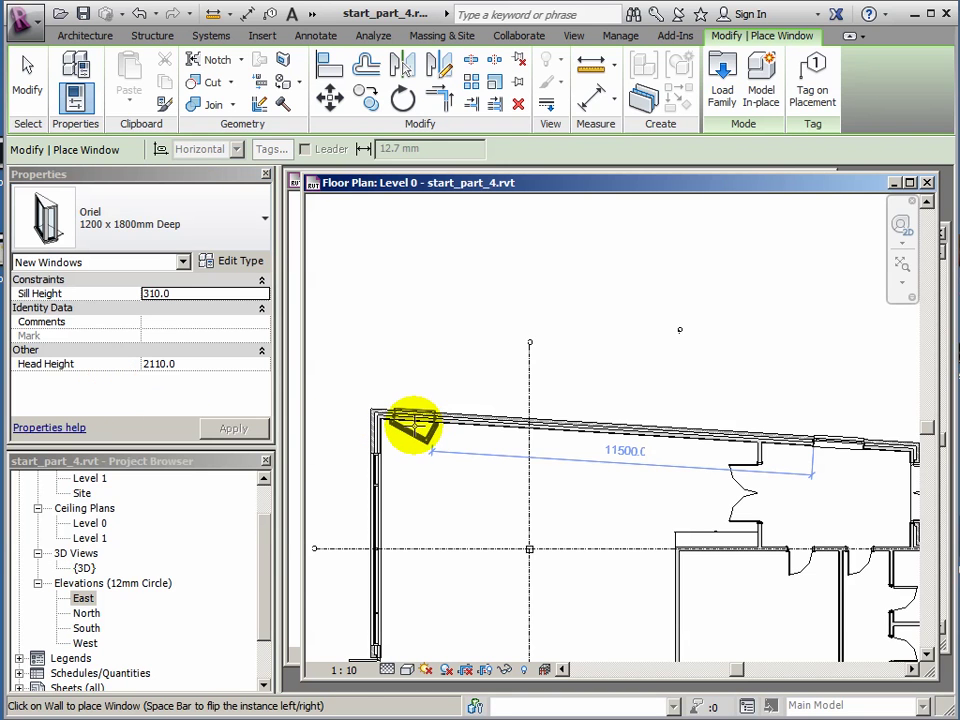
- Flip the Oriel's orientation and place four Oriel 1200 x 1800mm Deep windows along the north wall
{"action": "scroll", "coordinate": [414, 425], "scroll_direction": "up", "scroll_amount": 5}
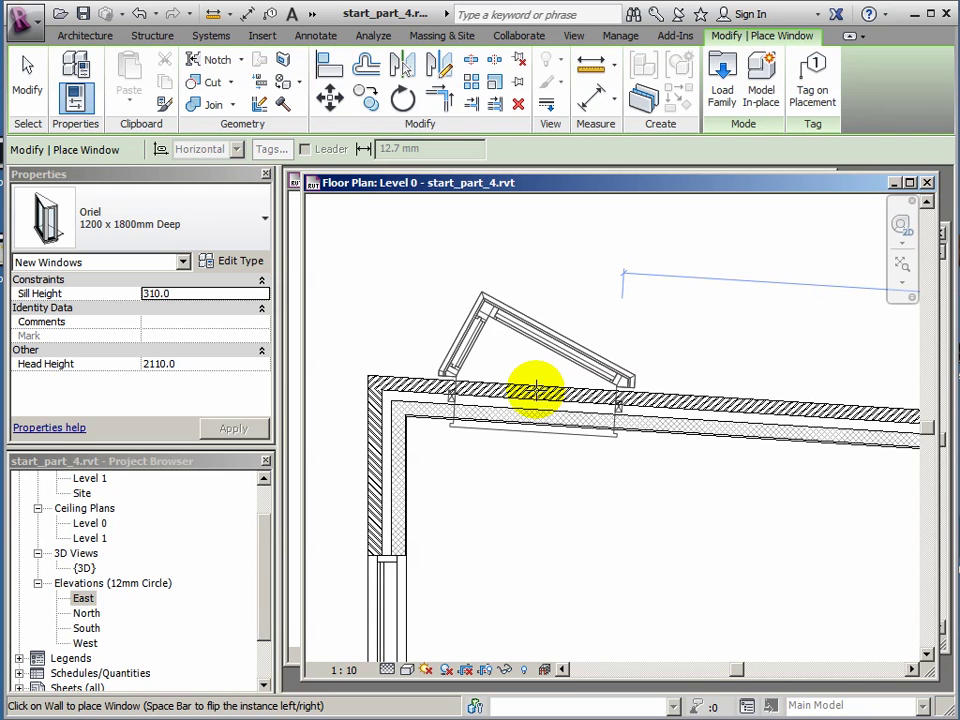
{"action": "key", "text": "space"}
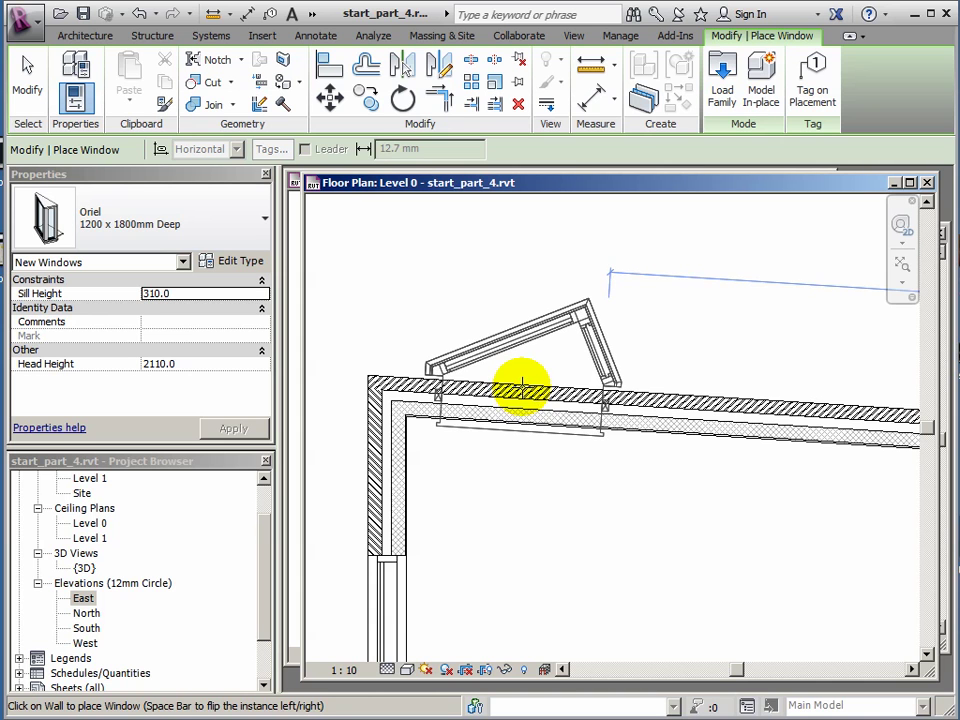
{"action": "left_click", "coordinate": [521, 387]}
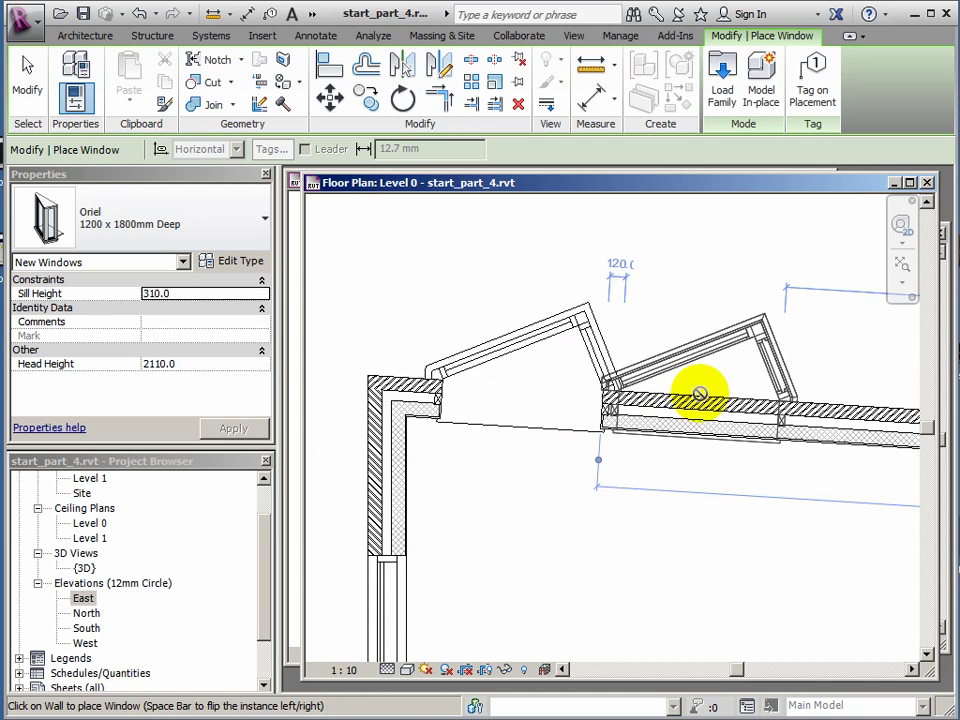
{"action": "middle_click_drag", "start_coordinate": [696, 390], "coordinate": [623, 392]}
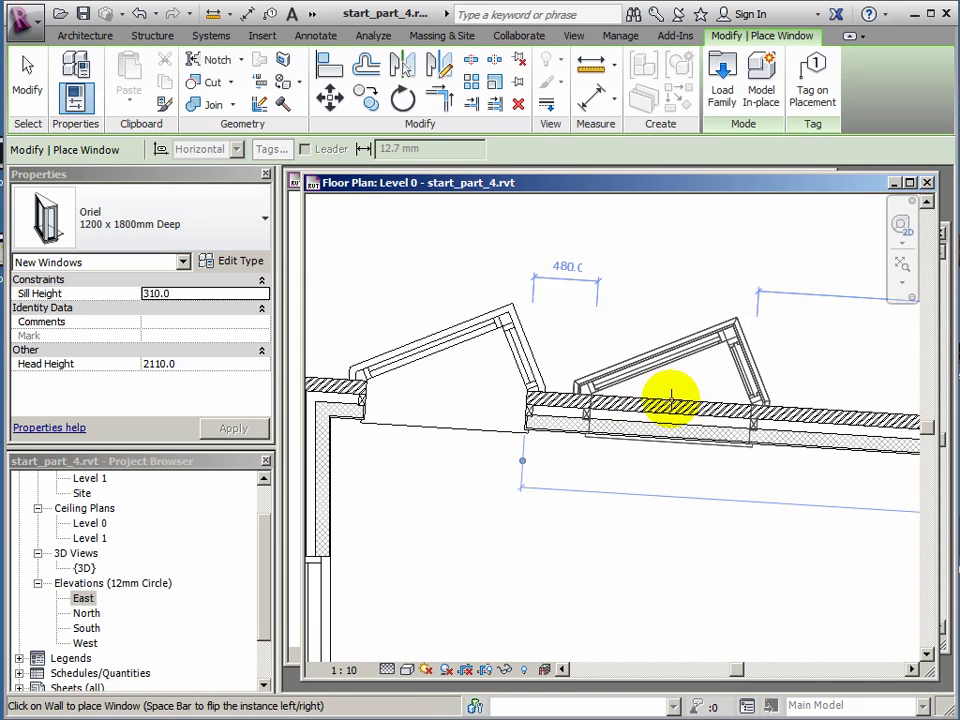
{"action": "middle_click_drag", "start_coordinate": [735, 407], "coordinate": [690, 414]}
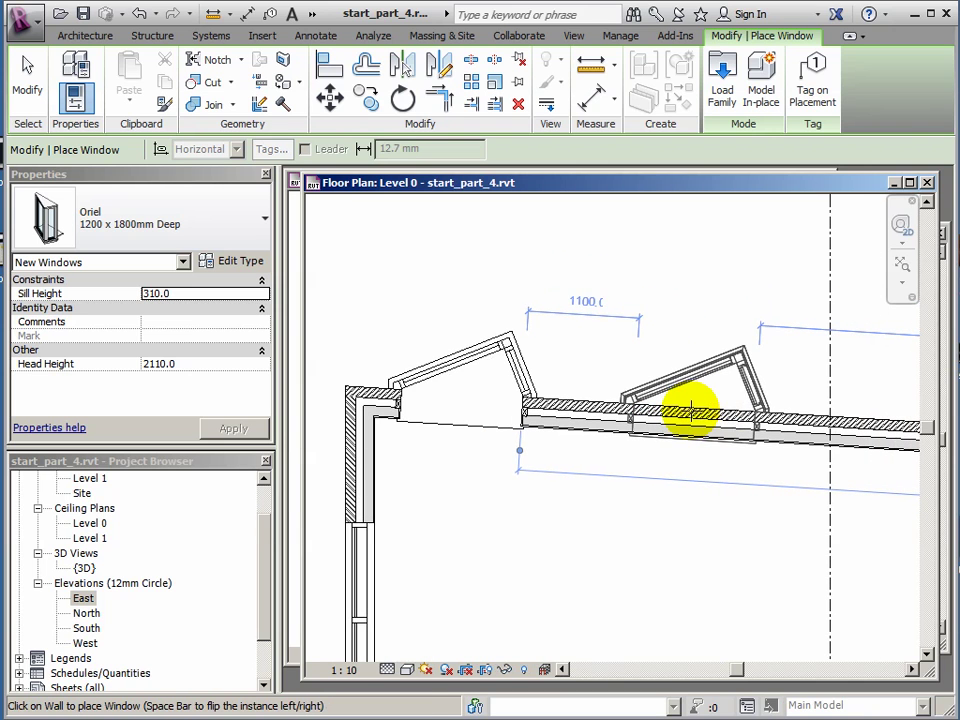
{"action": "left_click", "coordinate": [762, 410]}
{"action": "middle_click_drag", "start_coordinate": [762, 410], "coordinate": [490, 413]}
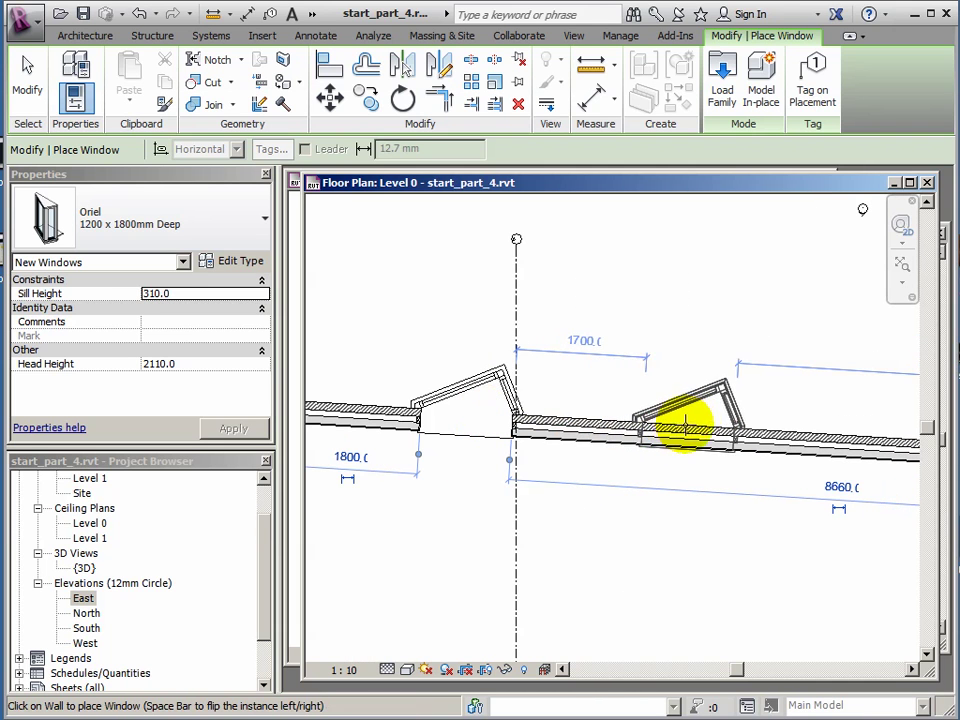
{"action": "left_click", "coordinate": [694, 428]}
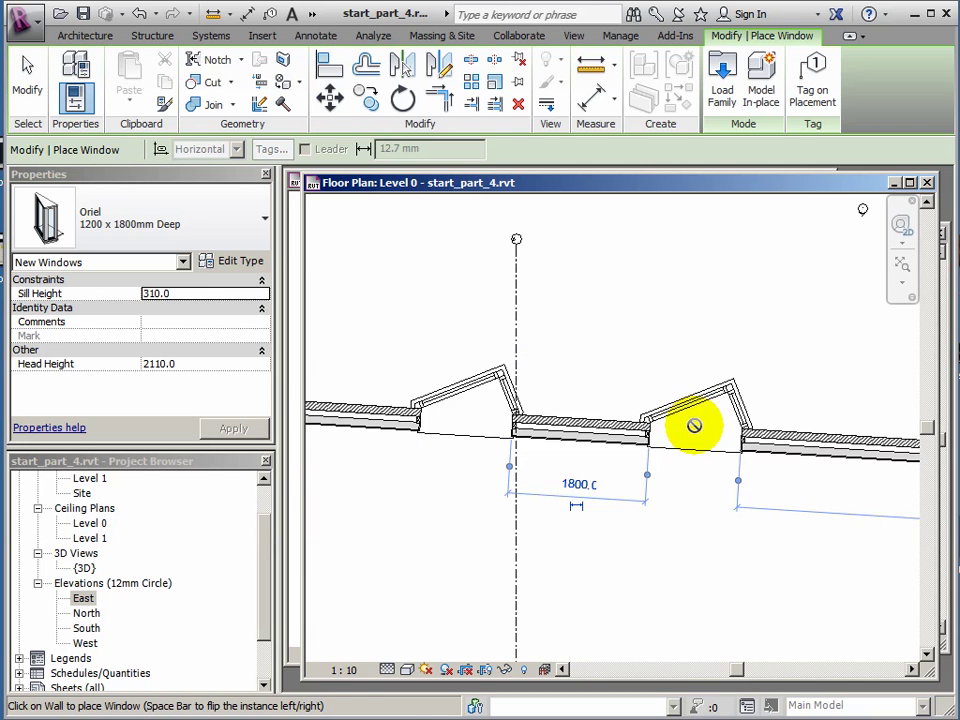
{"action": "middle_click_drag", "start_coordinate": [694, 428], "coordinate": [407, 439]}
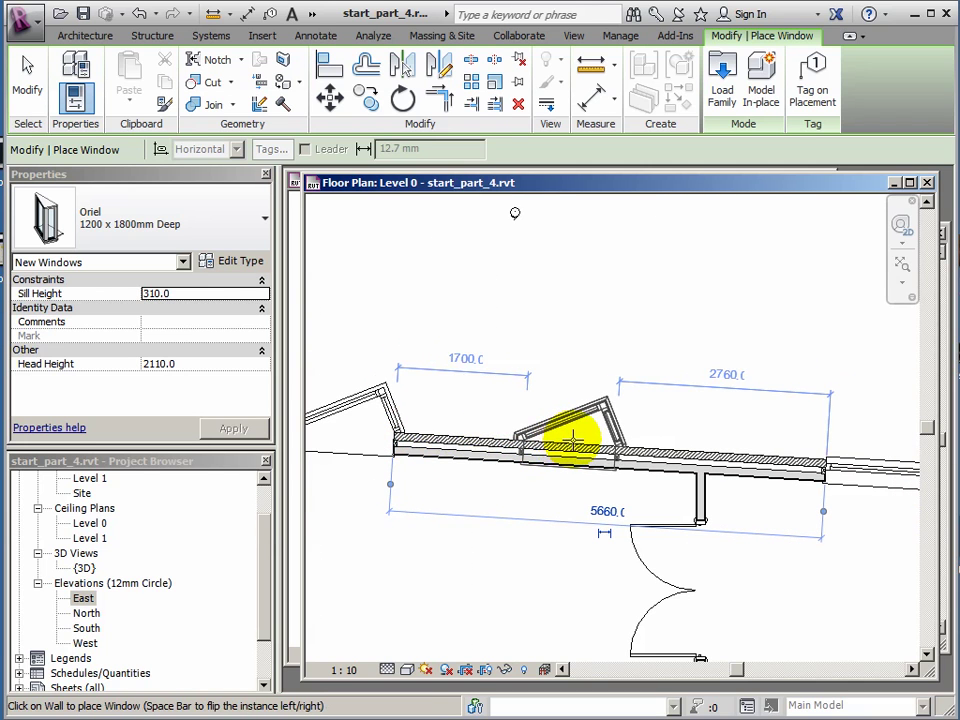
{"action": "left_click", "coordinate": [575, 440]}
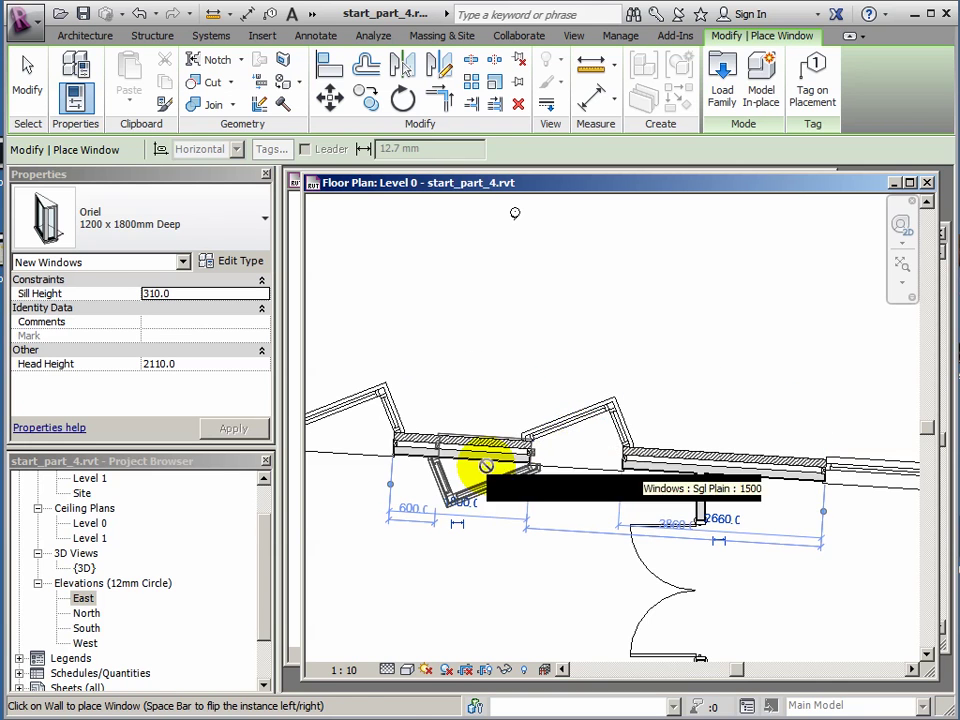
{"action": "middle_click_drag", "start_coordinate": [489, 461], "coordinate": [671, 461]}
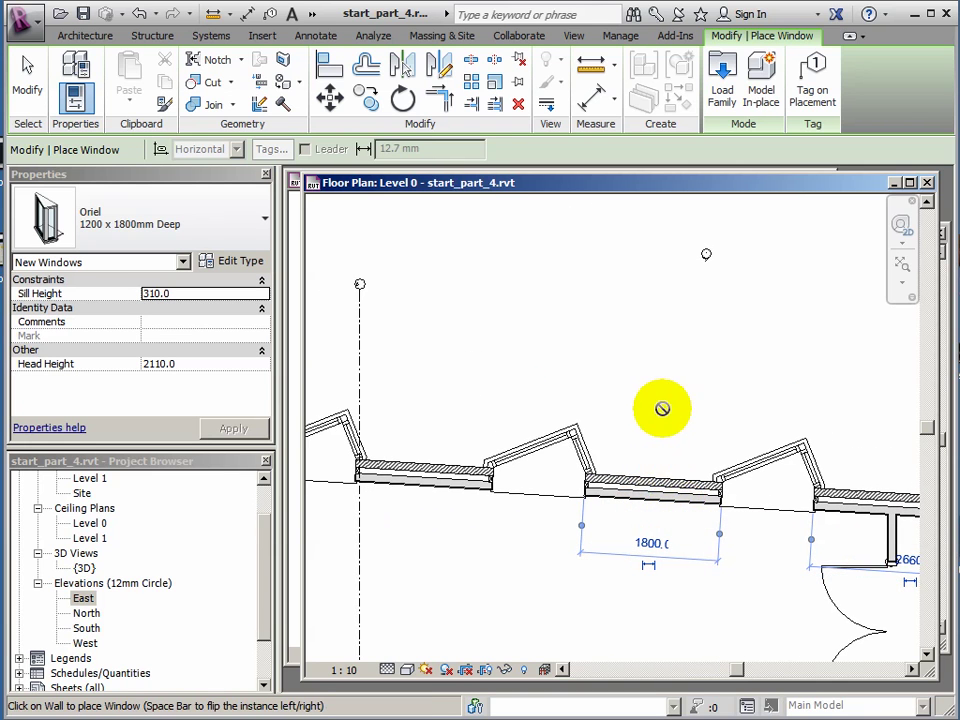
{"action": "scroll", "coordinate": [640, 406], "scroll_direction": "down", "scroll_amount": 1}
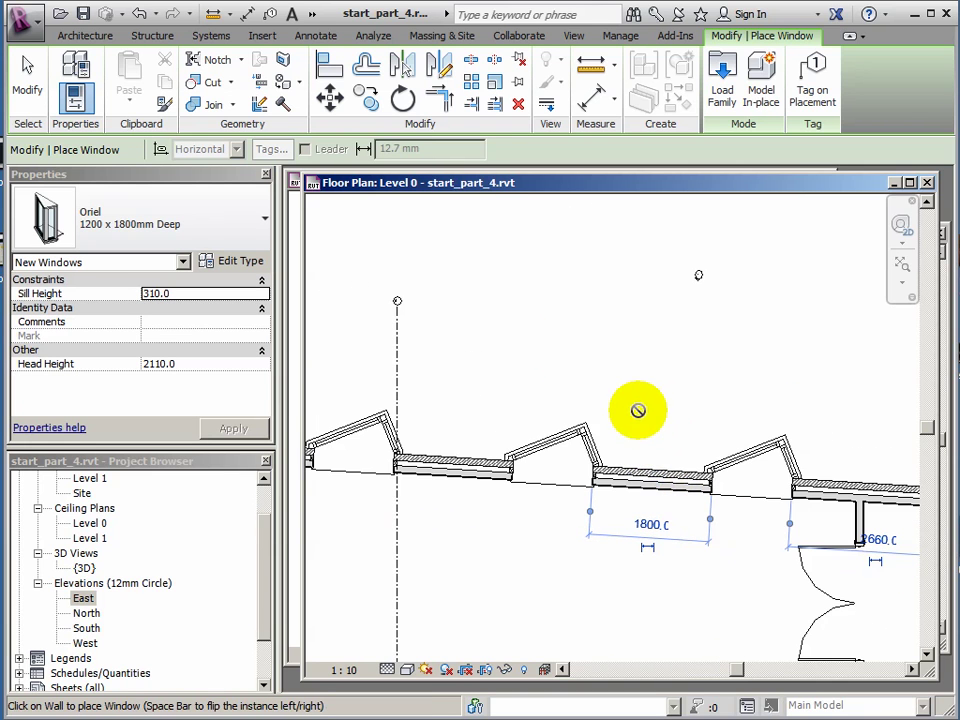
- Make the first Oriel window's 1800 spacing dimension permanent, lock it, and move it toward the wall
{"action": "left_click", "coordinate": [29, 88]}
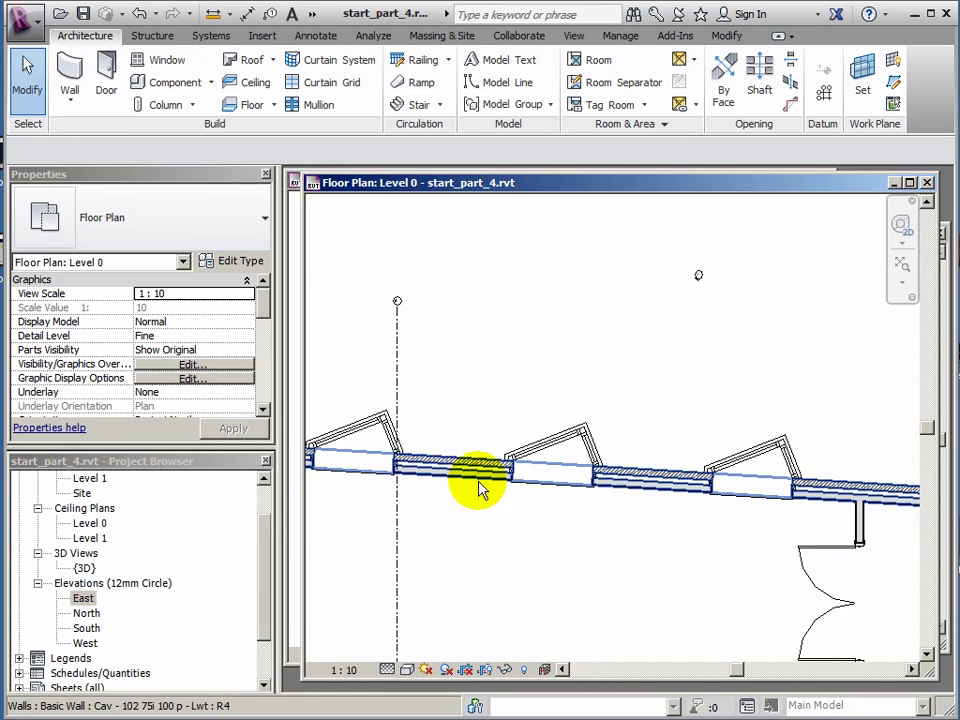
{"action": "middle_click_drag", "start_coordinate": [553, 476], "coordinate": [660, 541]}
{"action": "scroll", "coordinate": [740, 540], "scroll_direction": "down", "scroll_amount": 2}
{"action": "scroll", "coordinate": [803, 525], "scroll_direction": "up", "scroll_amount": 4}
{"action": "middle_click_drag", "start_coordinate": [754, 514], "coordinate": [683, 497]}
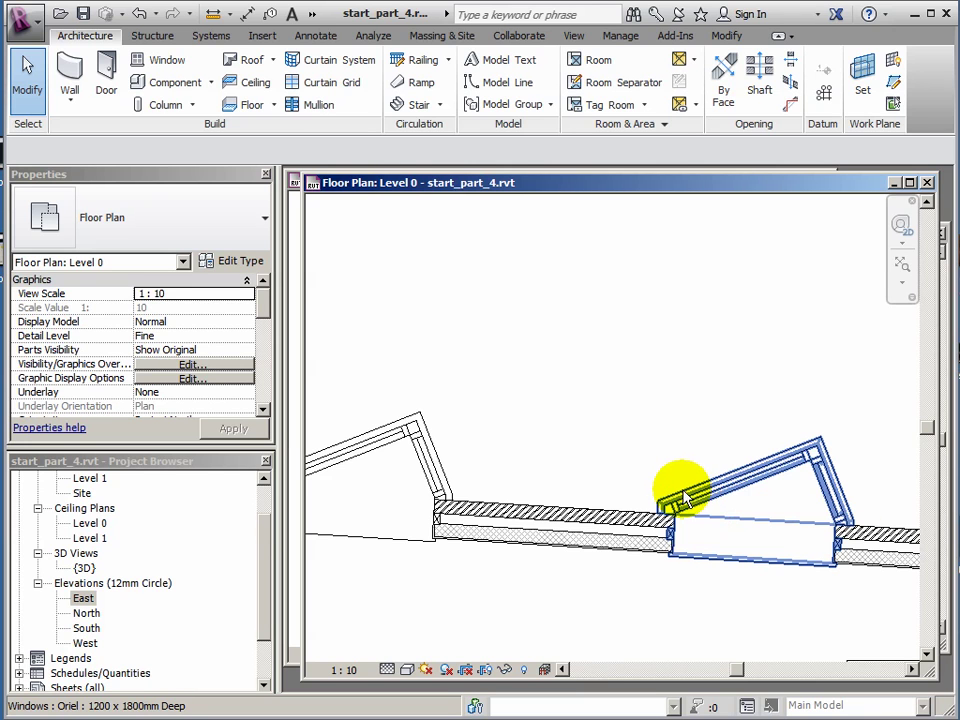
{"action": "left_click", "coordinate": [688, 505]}
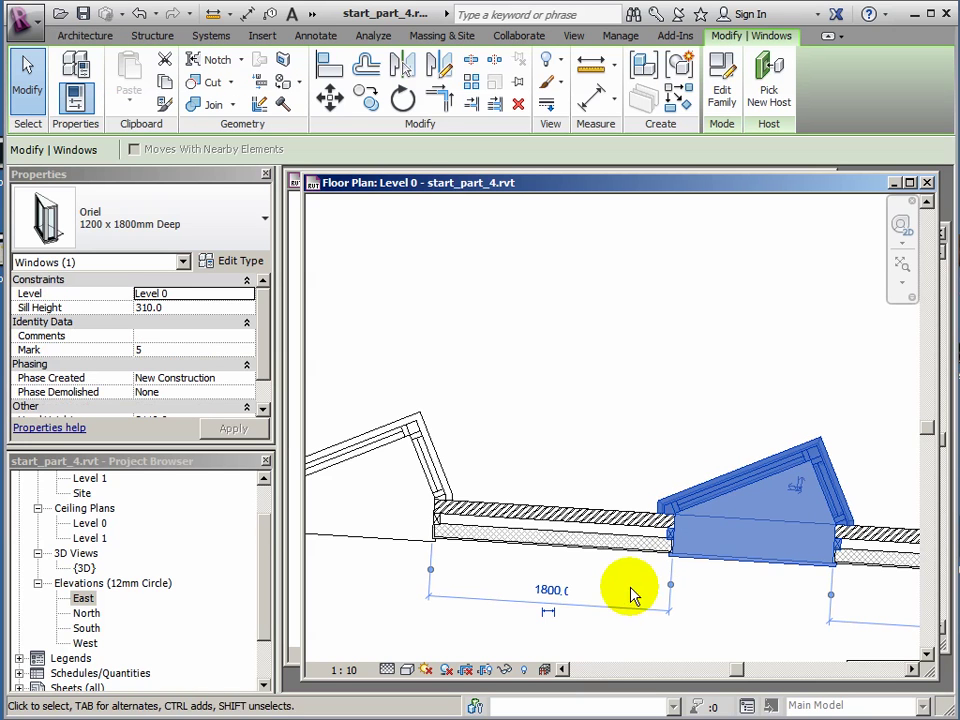
{"action": "left_click", "coordinate": [548, 614]}
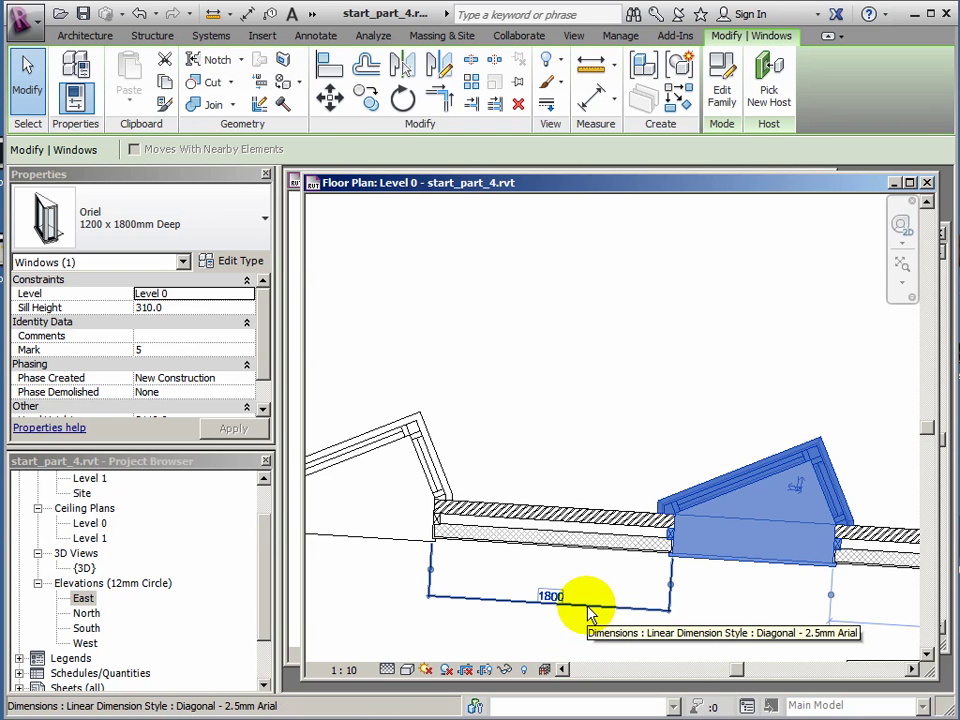
{"action": "left_click", "coordinate": [589, 607]}
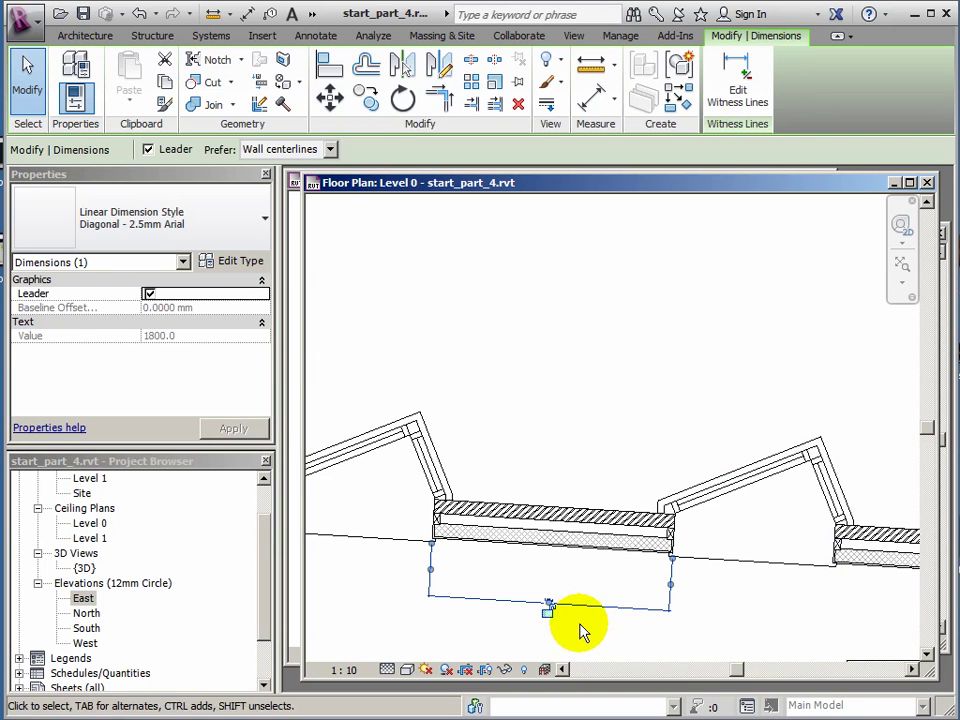
{"action": "left_click", "coordinate": [548, 609]}
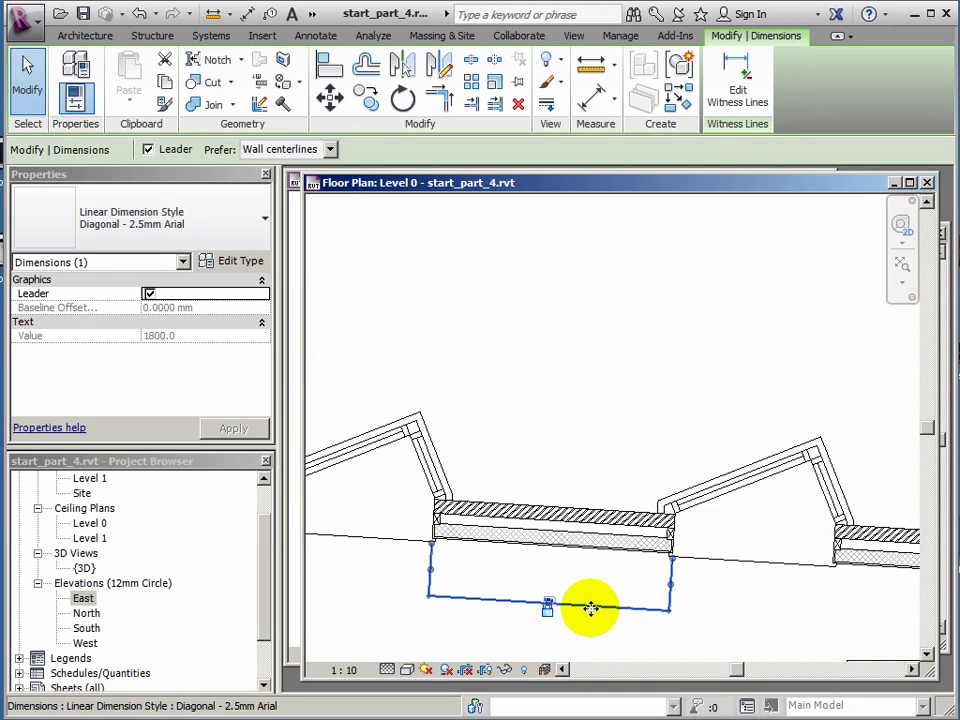
{"action": "left_click_drag", "start_coordinate": [591, 609], "coordinate": [596, 574]}
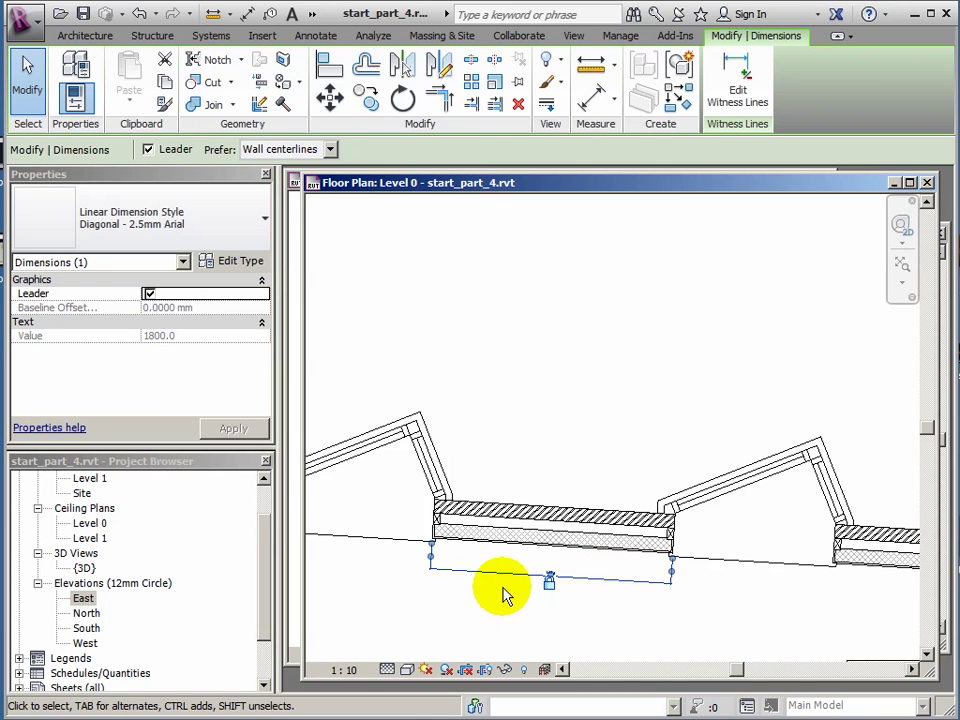
- Make the neighbouring Oriel window's 1800 spacing dimension permanent and set it near the wall
{"action": "scroll", "coordinate": [491, 572], "scroll_direction": "down", "scroll_amount": 2}
{"action": "middle_click_drag", "start_coordinate": [482, 588], "coordinate": [615, 574]}
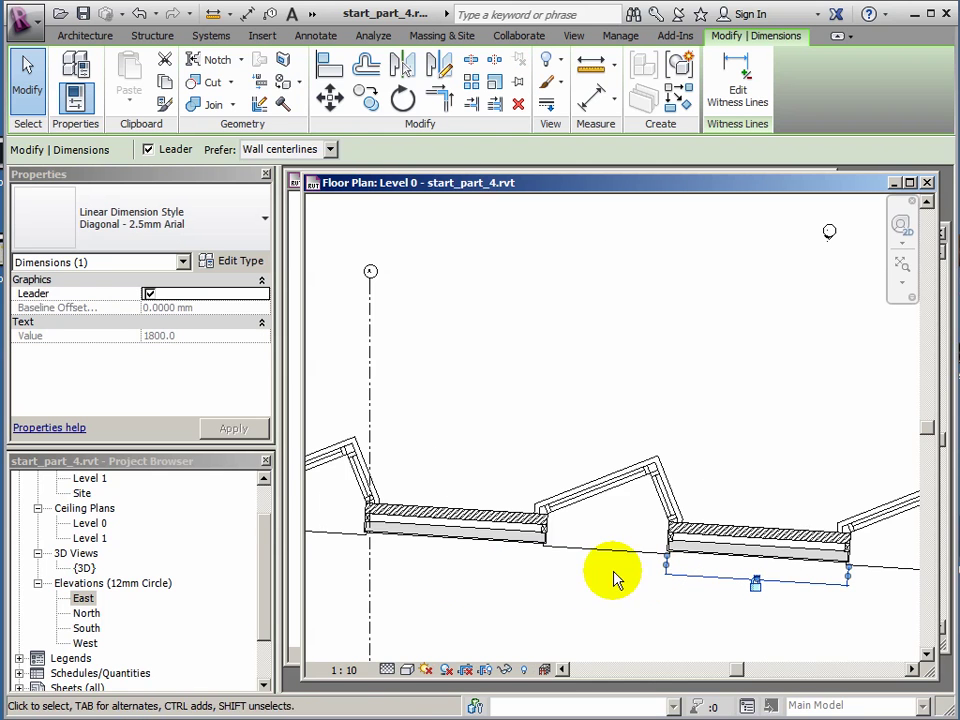
{"action": "left_click", "coordinate": [572, 508]}
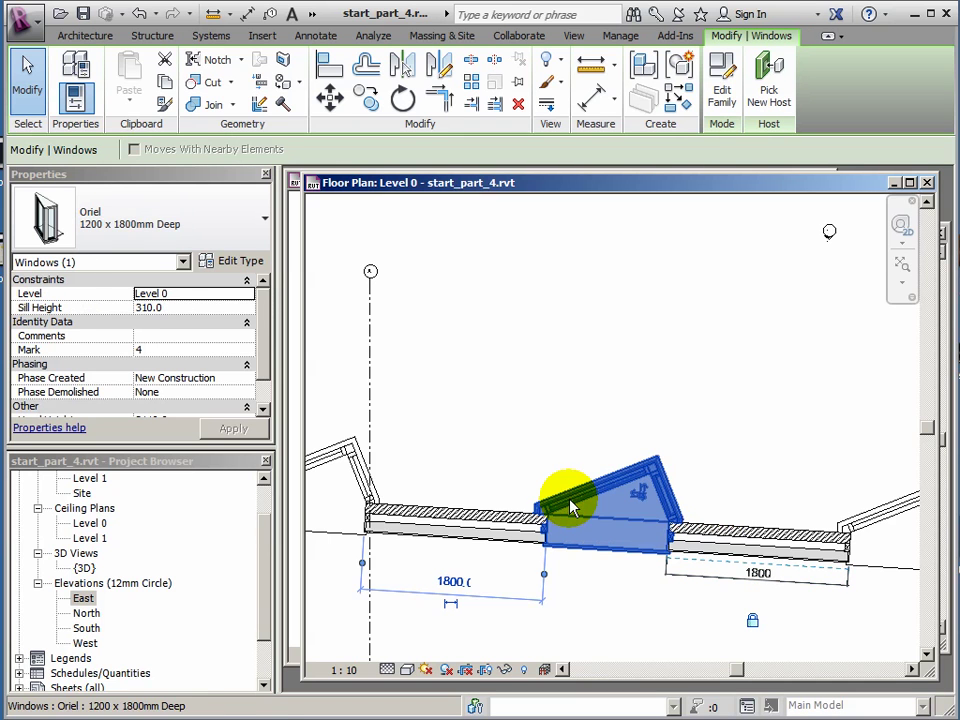
{"action": "left_click", "coordinate": [450, 605]}
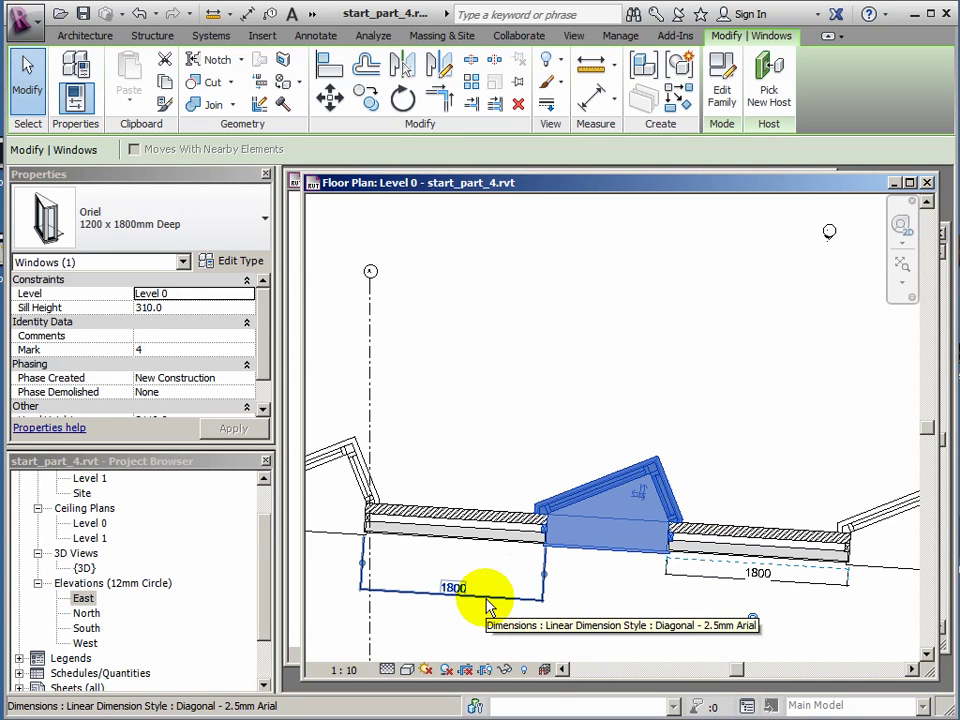
{"action": "left_click", "coordinate": [489, 605]}
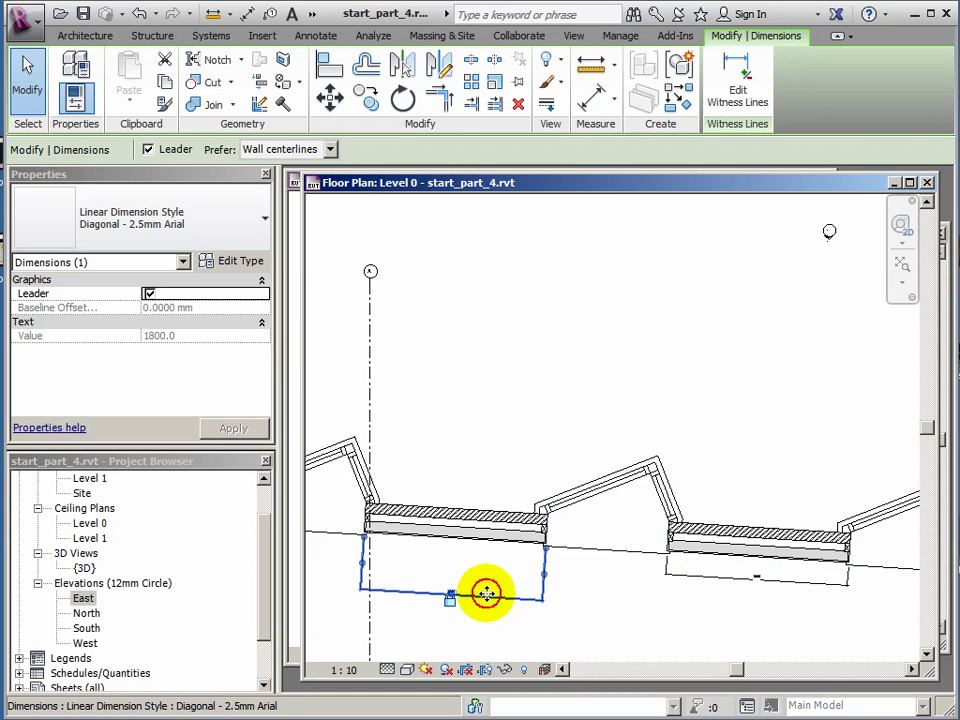
{"action": "left_click_drag", "start_coordinate": [489, 583], "coordinate": [403, 574]}
- Add a permanent 1800 spacing dimension for the third Oriel window, close to the wall
{"action": "middle_click_drag", "start_coordinate": [401, 600], "coordinate": [621, 596]}
{"action": "middle_click_drag", "start_coordinate": [510, 585], "coordinate": [632, 609]}
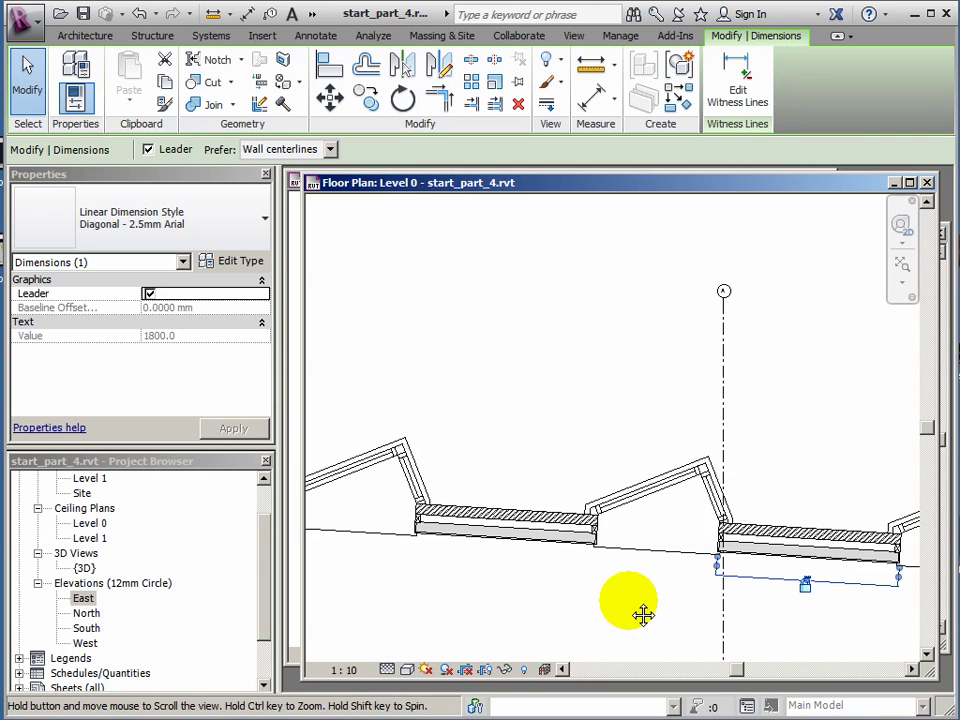
{"action": "left_click", "coordinate": [628, 503]}
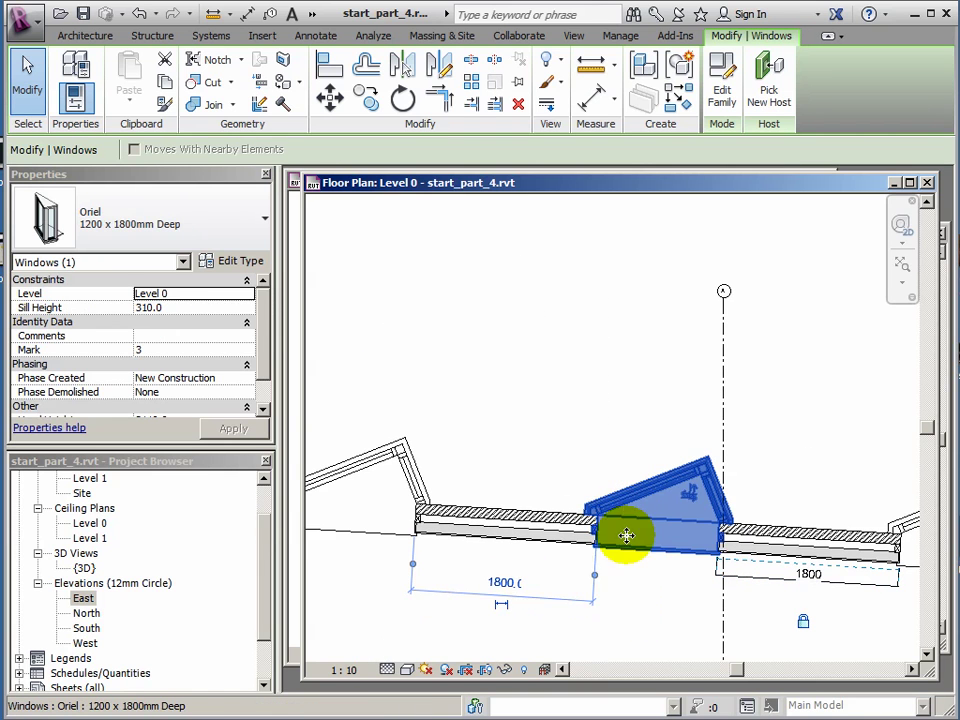
{"action": "left_click", "coordinate": [503, 608]}
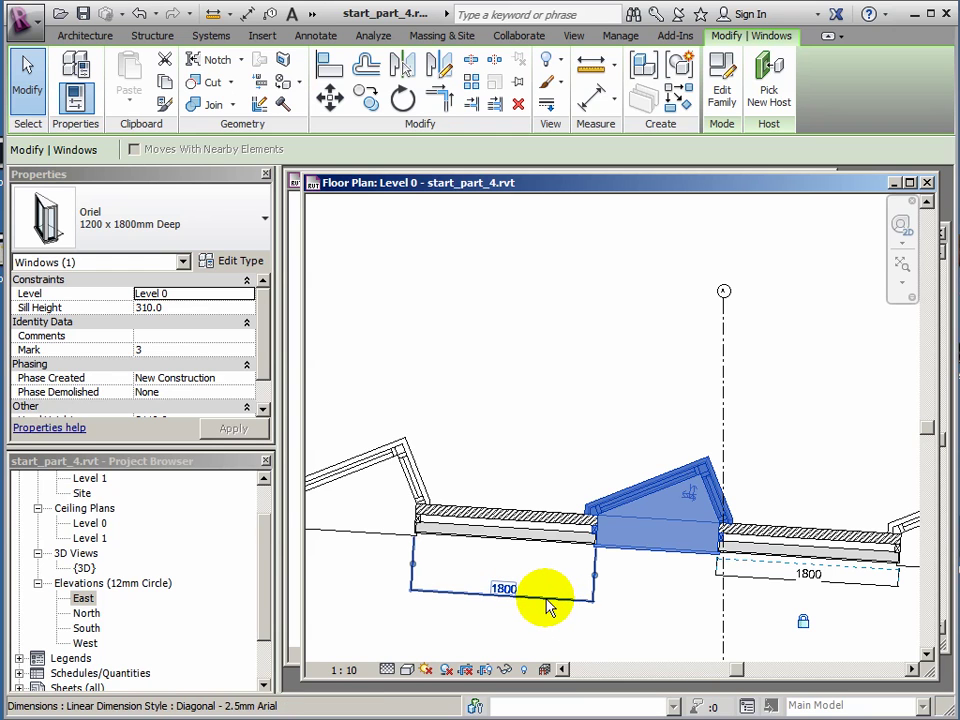
{"action": "left_click", "coordinate": [548, 607]}
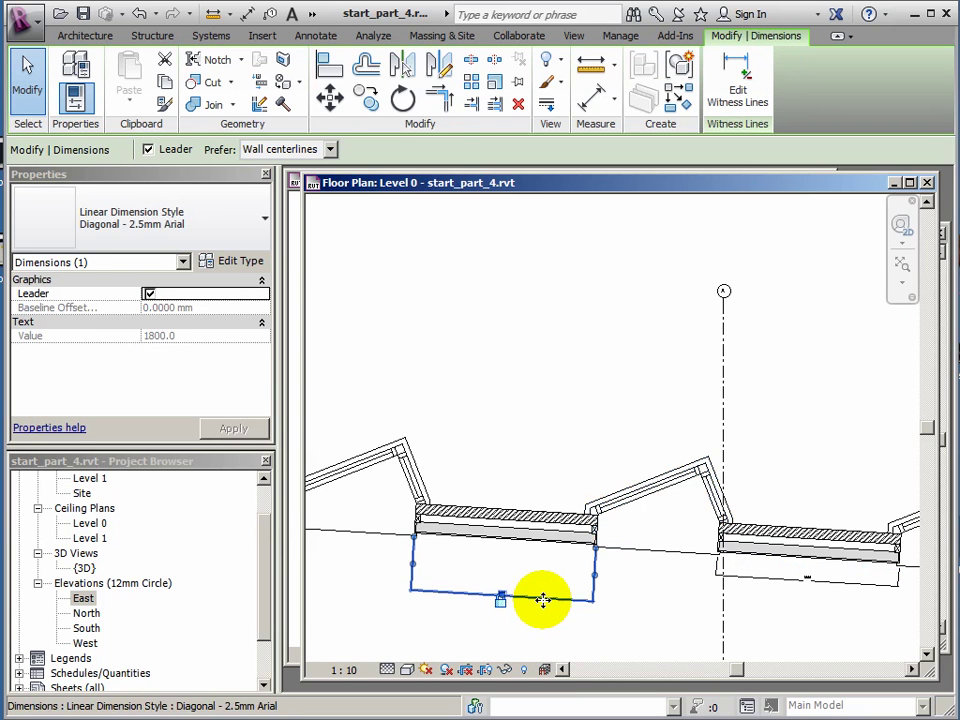
{"action": "left_click_drag", "start_coordinate": [543, 599], "coordinate": [549, 579]}
{"action": "scroll", "coordinate": [546, 578], "scroll_direction": "down", "scroll_amount": 5}
{"action": "scroll", "coordinate": [500, 580], "scroll_direction": "down", "scroll_amount": 2}
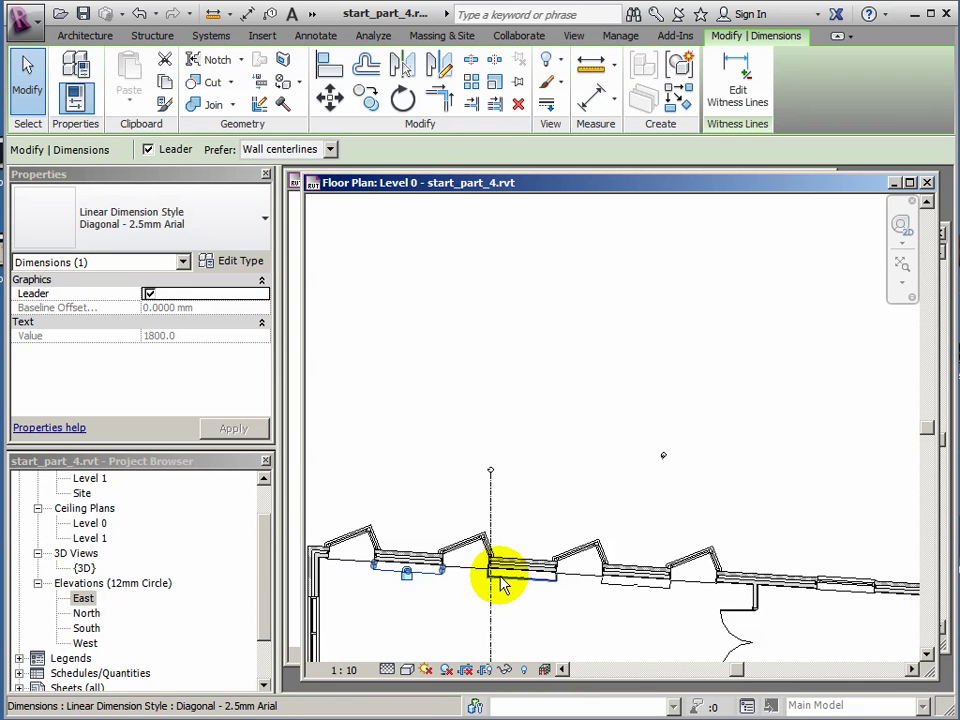
- Nudge the corner Oriel window slightly right along the wall using the arrow keys
{"action": "left_click", "coordinate": [352, 546]}
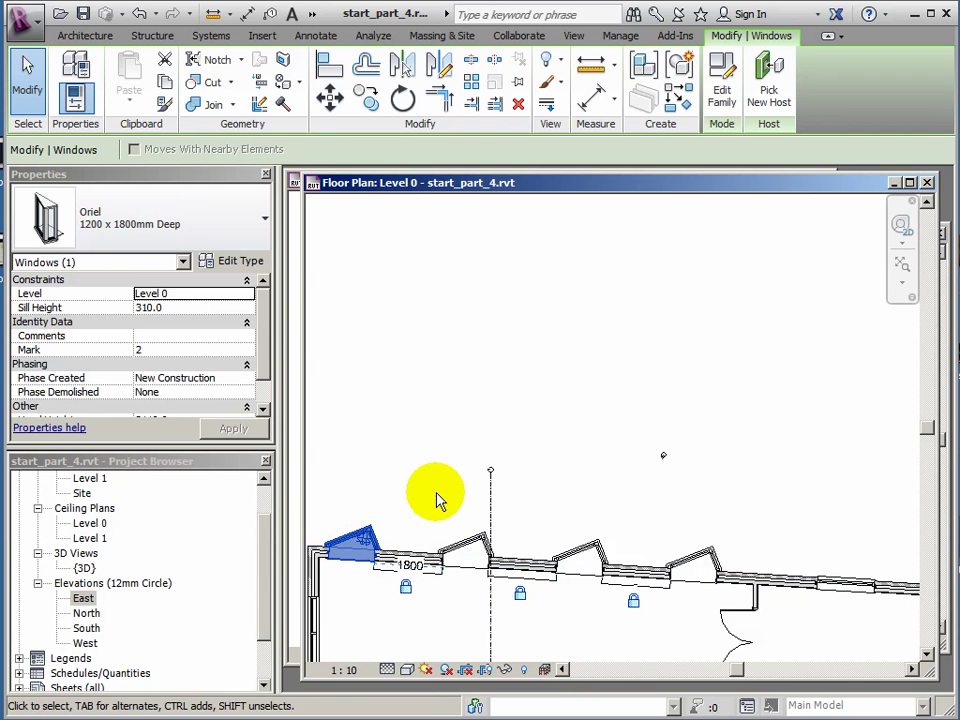
{"action": "key", "text": "Right"}
{"action": "key", "text": "Right"}
{"action": "key", "text": "Right"}
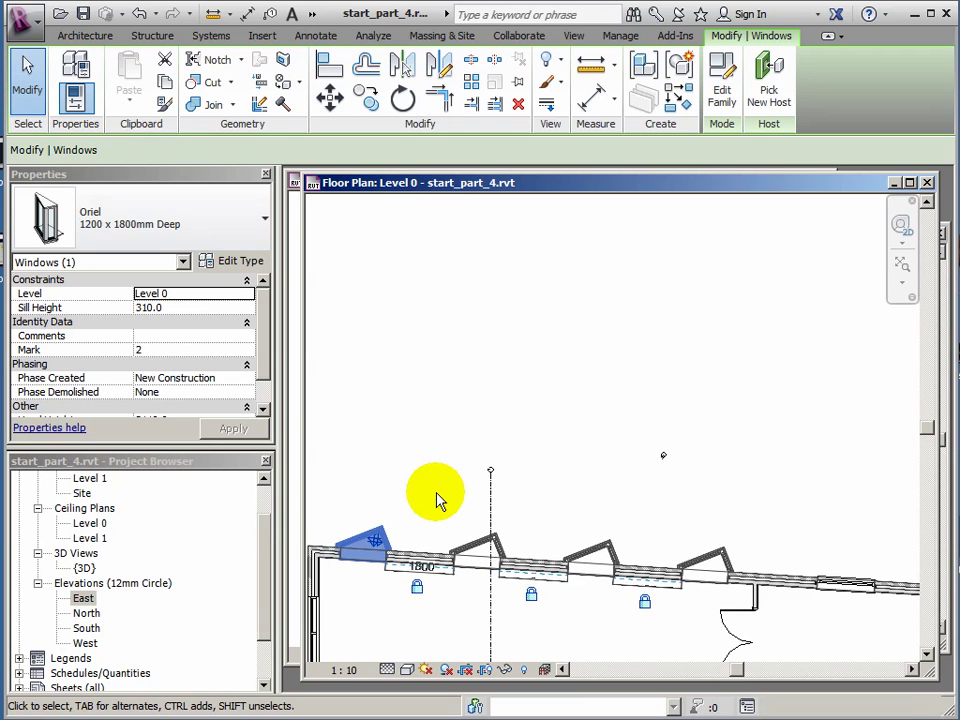
{"action": "key", "text": "Left"}
{"action": "key", "text": "Left"}
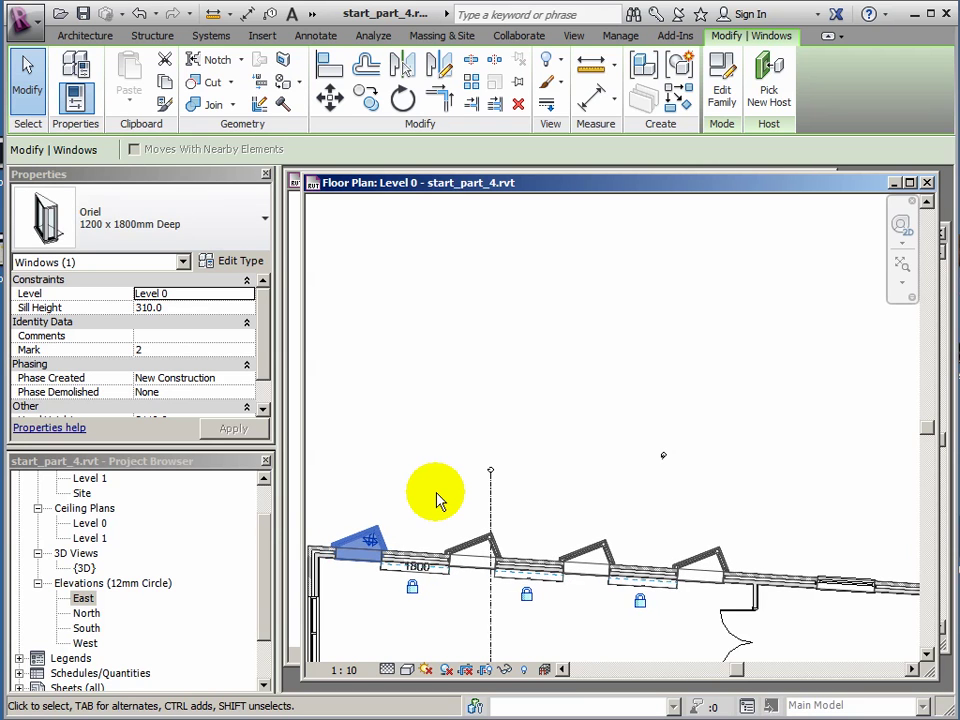
{"action": "key", "text": "Right"}
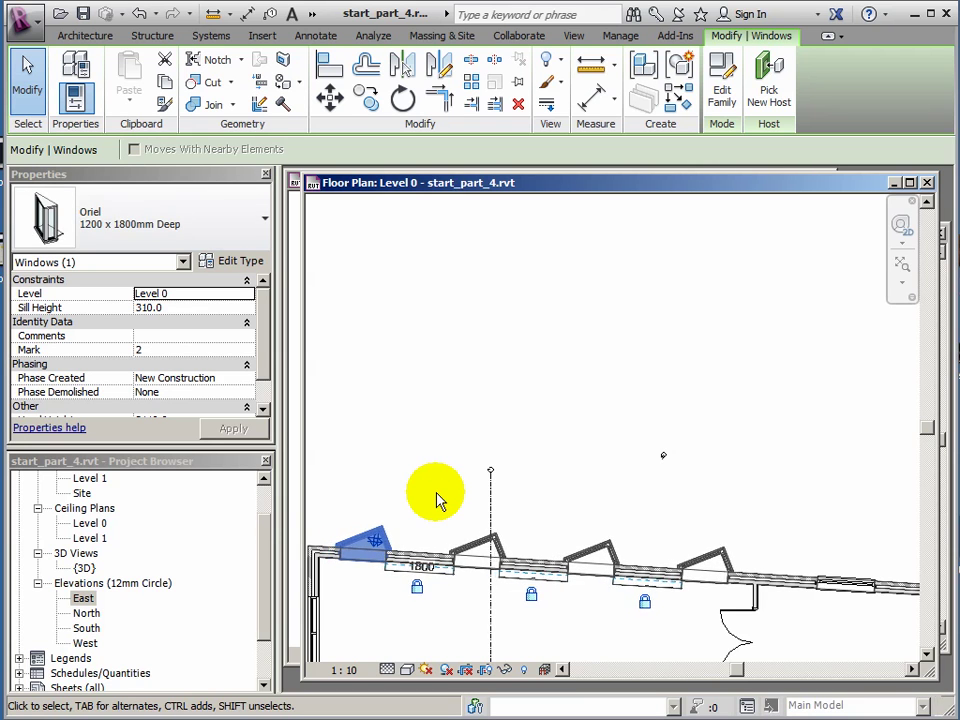
{"action": "key", "text": "Right"}
{"action": "key", "text": "Right"}
{"action": "key", "text": "Right"}
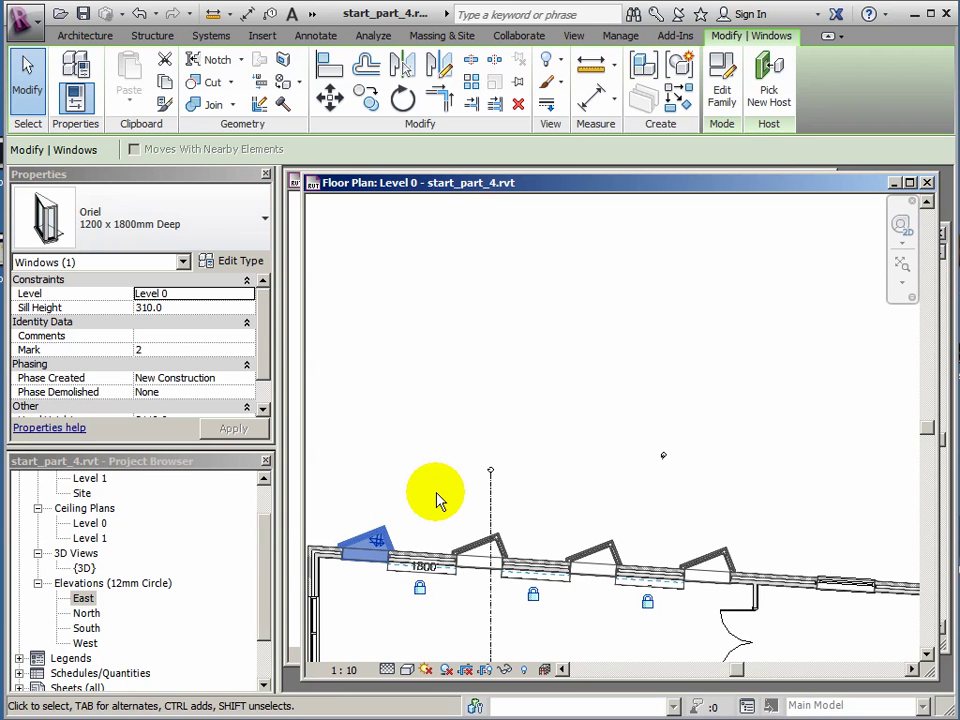
{"action": "scroll", "coordinate": [452, 504], "scroll_direction": "up", "scroll_amount": 2}
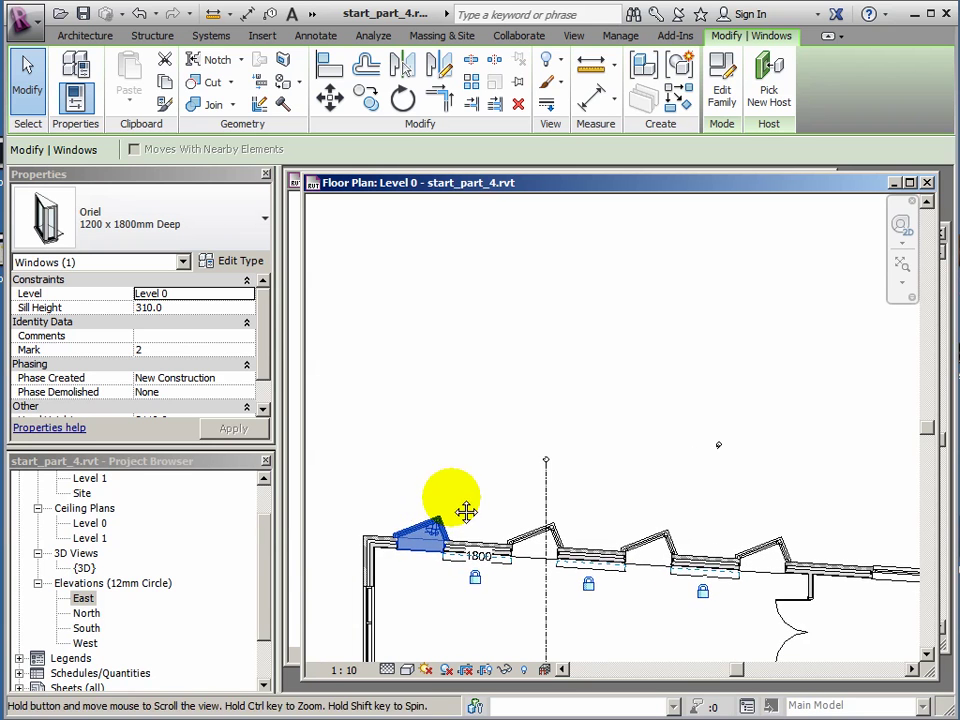
- Start an aligned dimension from the Oriel window's edge
{"action": "scroll", "coordinate": [369, 530], "scroll_direction": "up", "scroll_amount": 3}
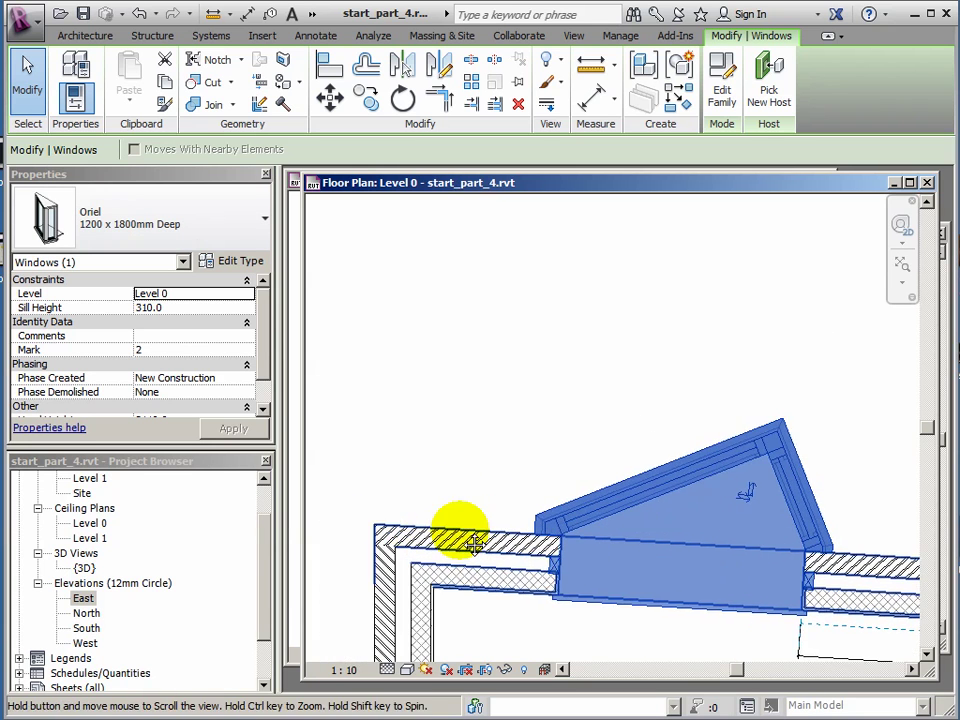
{"action": "left_click", "coordinate": [512, 482]}
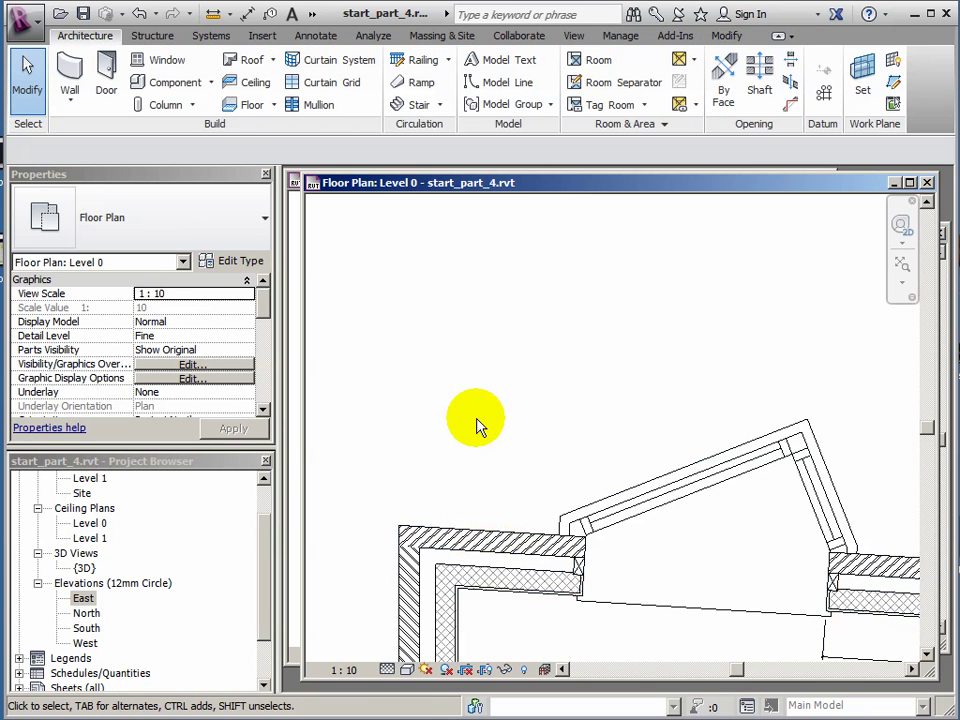
{"action": "left_click", "coordinate": [316, 38]}
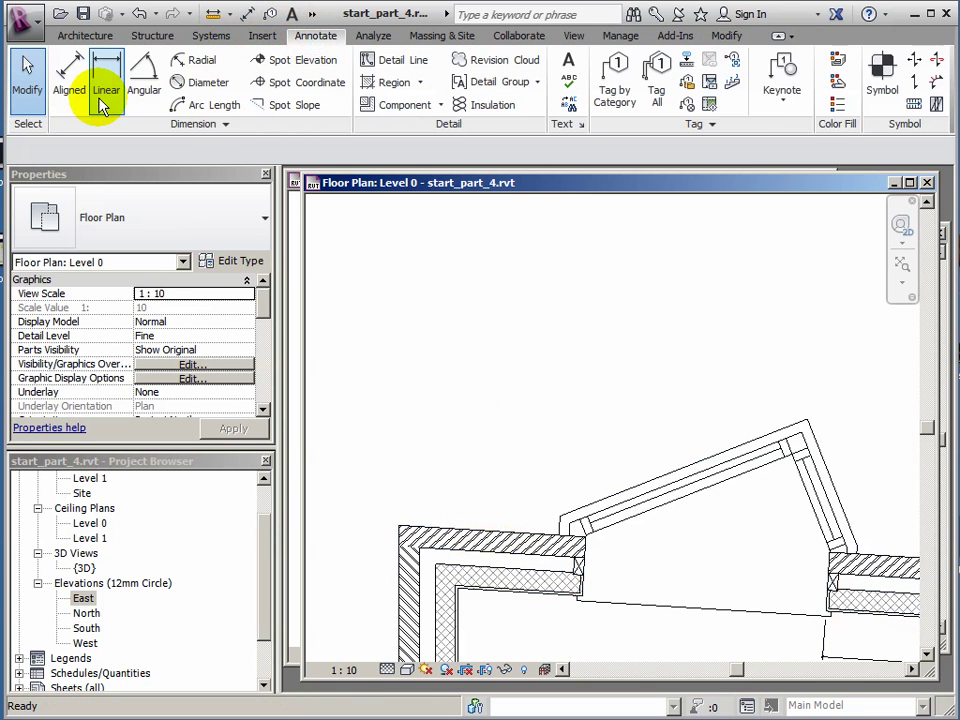
{"action": "left_click", "coordinate": [70, 74]}
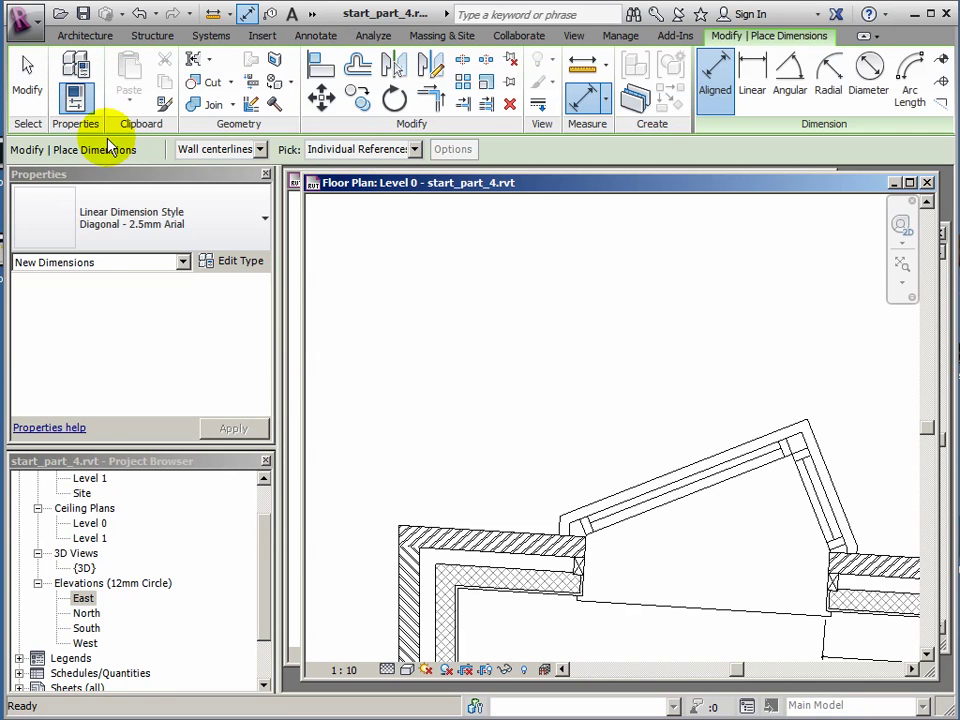
{"action": "left_click", "coordinate": [586, 590]}
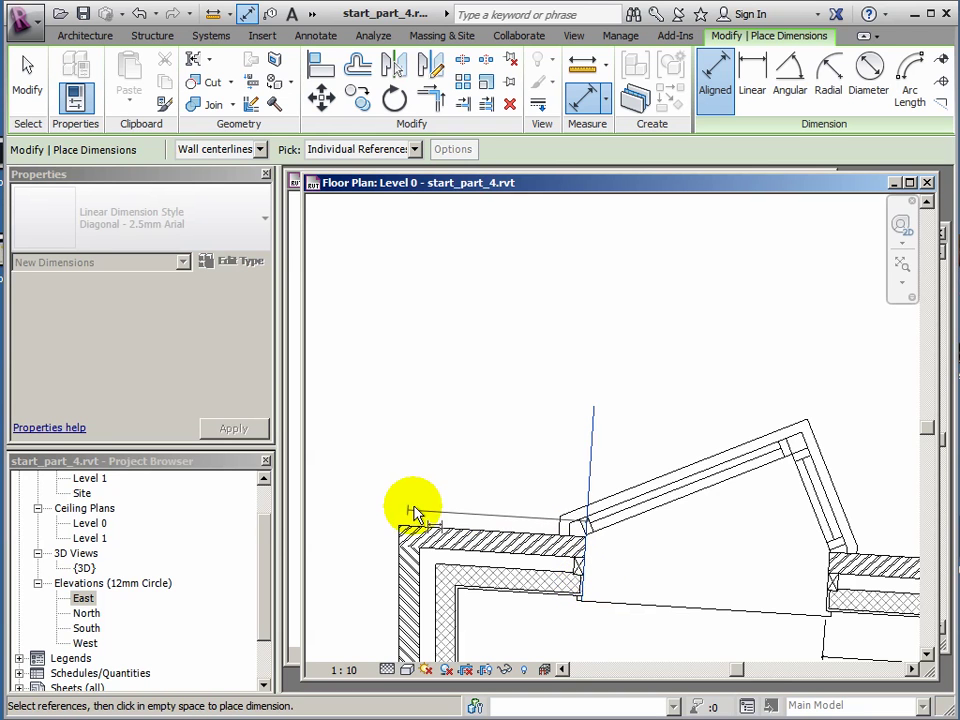
{"action": "scroll", "coordinate": [400, 525], "scroll_direction": "up", "scroll_amount": 5}
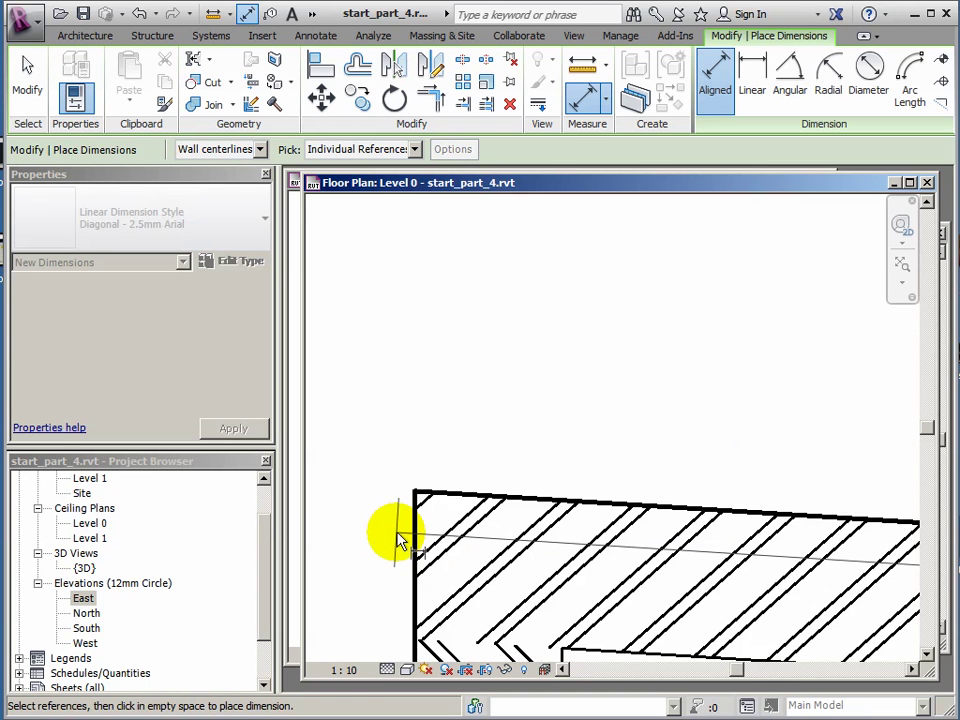
{"action": "middle_click_drag", "start_coordinate": [398, 540], "coordinate": [482, 461]}
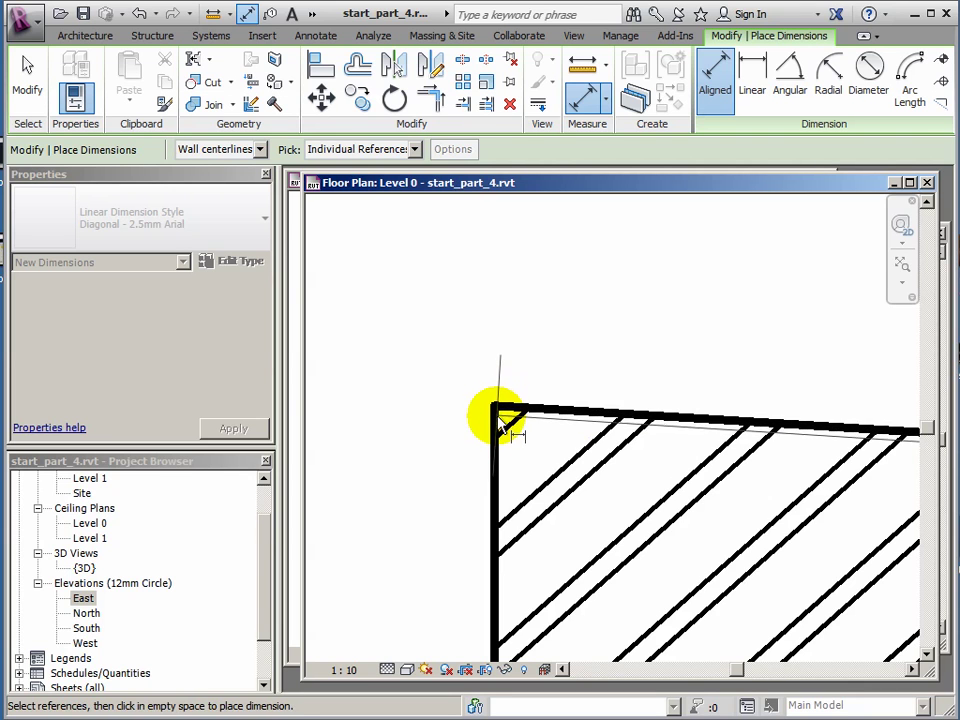
- Finish the 919 dimension at the end wall's outer face, placed above the wall
{"action": "left_click", "coordinate": [503, 424]}
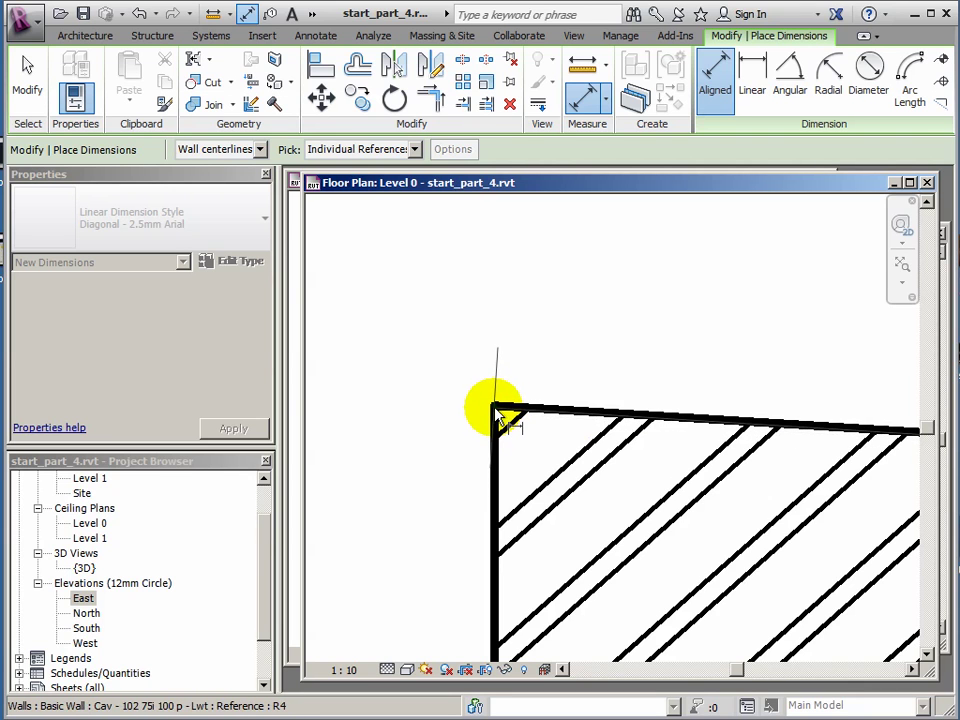
{"action": "scroll", "coordinate": [500, 418], "scroll_direction": "up", "scroll_amount": 5}
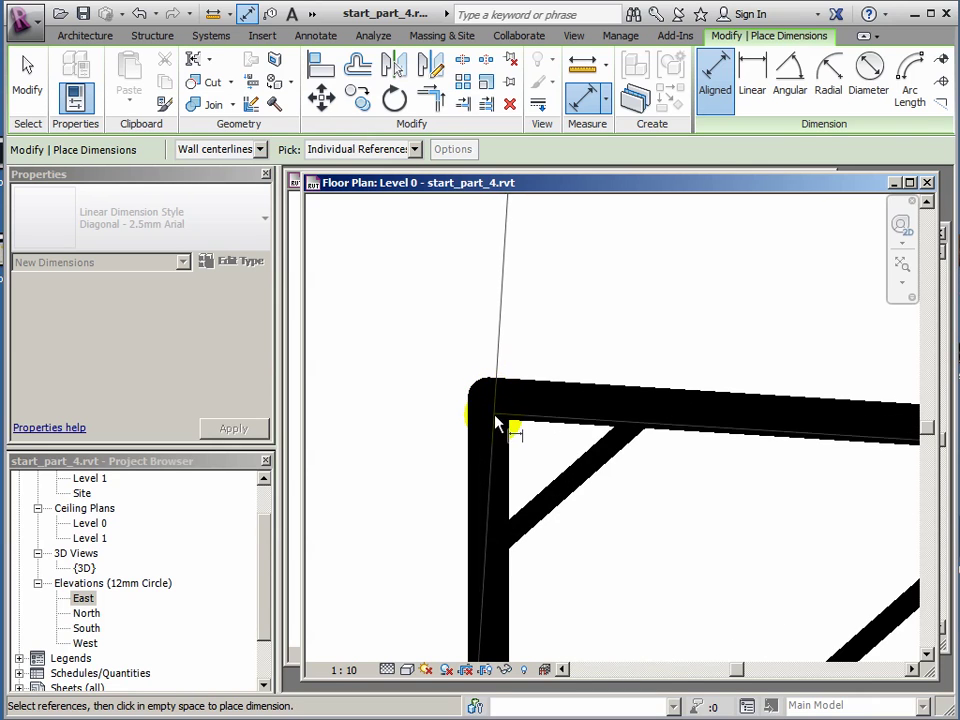
{"action": "scroll", "coordinate": [490, 406], "scroll_direction": "up", "scroll_amount": 3}
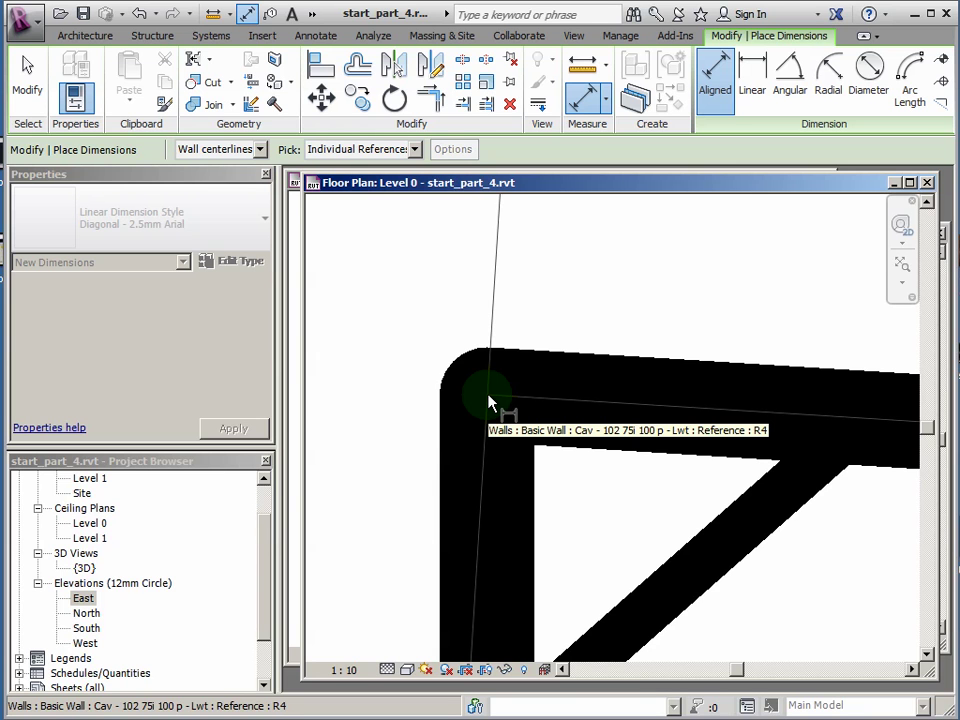
{"action": "scroll", "coordinate": [490, 403], "scroll_direction": "down", "scroll_amount": 3}
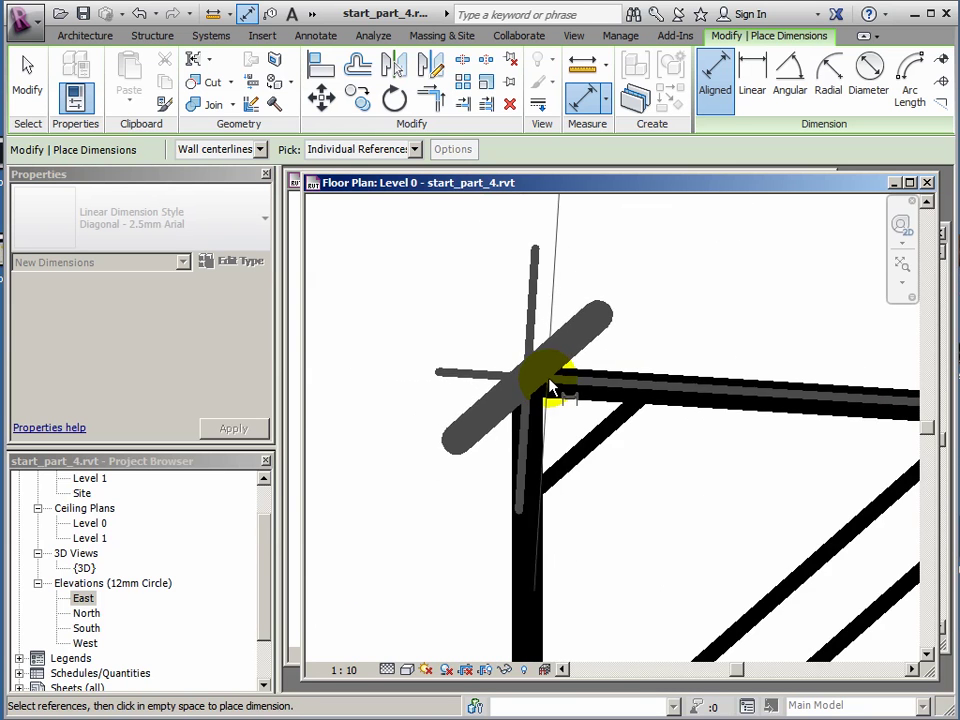
{"action": "scroll", "coordinate": [551, 385], "scroll_direction": "down", "scroll_amount": 5}
{"action": "mouse_move", "coordinate": [649, 386]}
{"action": "middle_mouse_down"}
{"action": "mouse_move", "coordinate": [508, 454]}
{"action": "mouse_move", "coordinate": [621, 450]}
{"action": "mouse_move", "coordinate": [533, 423]}
{"action": "middle_mouse_up"}
{"action": "scroll", "coordinate": [600, 455], "scroll_direction": "down", "scroll_amount": 2}
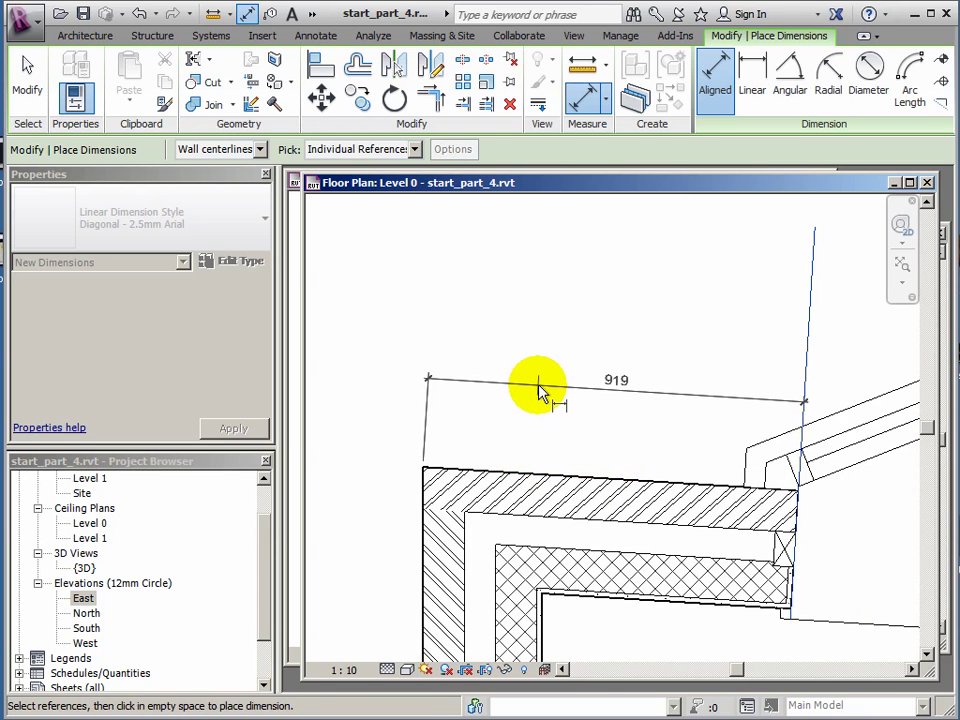
{"action": "left_click", "coordinate": [539, 377]}
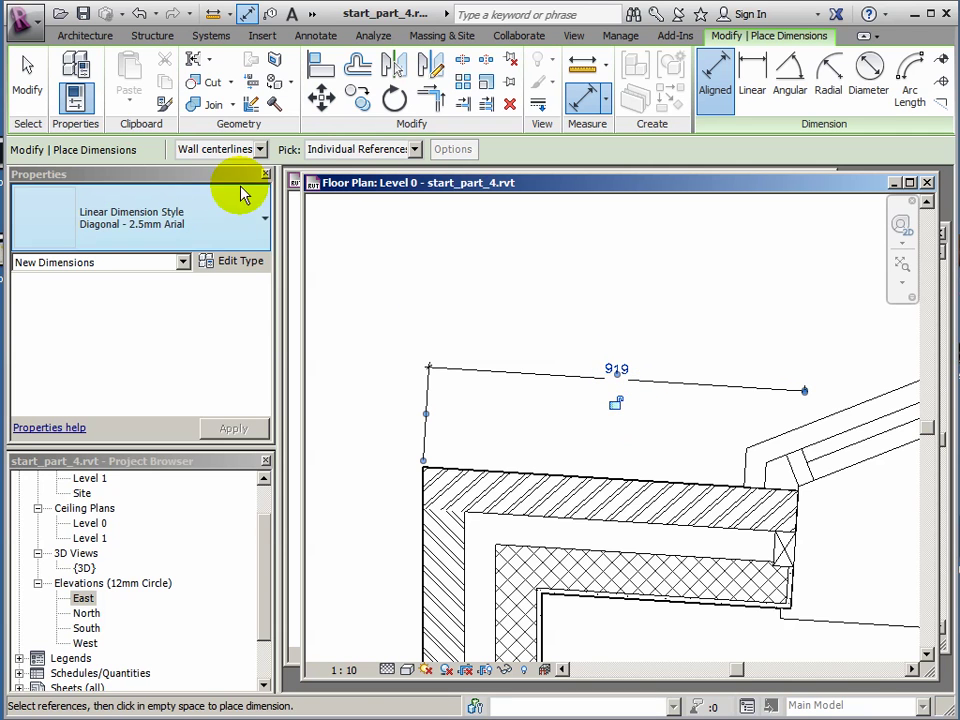
{"action": "scroll", "coordinate": [497, 352], "scroll_direction": "down", "scroll_amount": 3}
{"action": "scroll", "coordinate": [497, 352], "scroll_direction": "down", "scroll_amount": 2}
{"action": "middle_click_drag", "start_coordinate": [650, 357], "coordinate": [536, 456]}
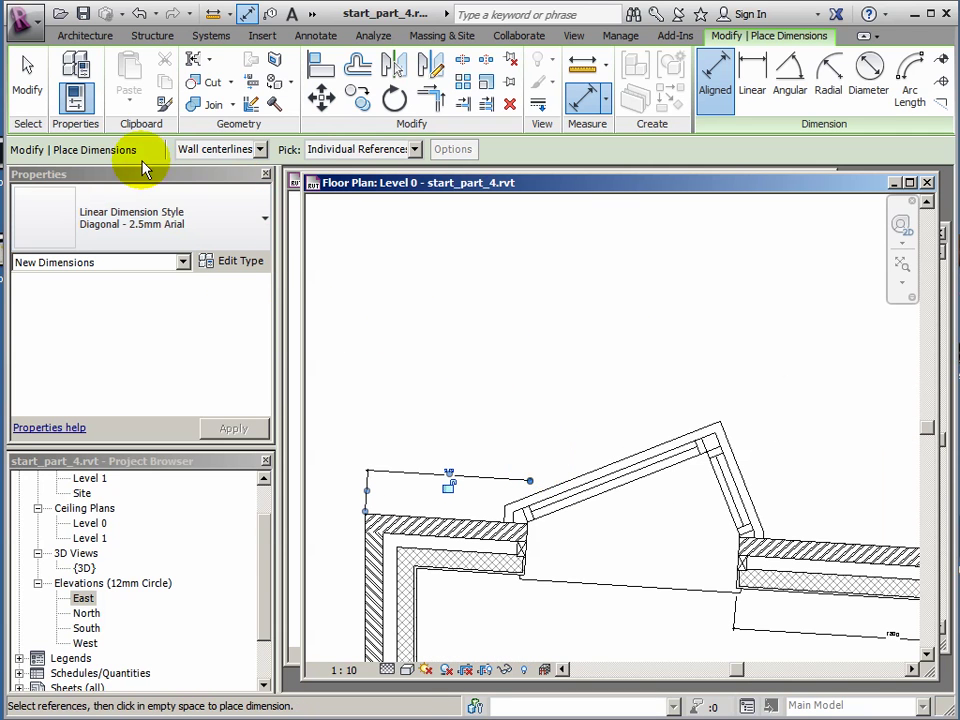
- Finish dimensioning, select the oriel window and set its corner distance to 1500 mm
{"action": "left_click", "coordinate": [28, 72]}
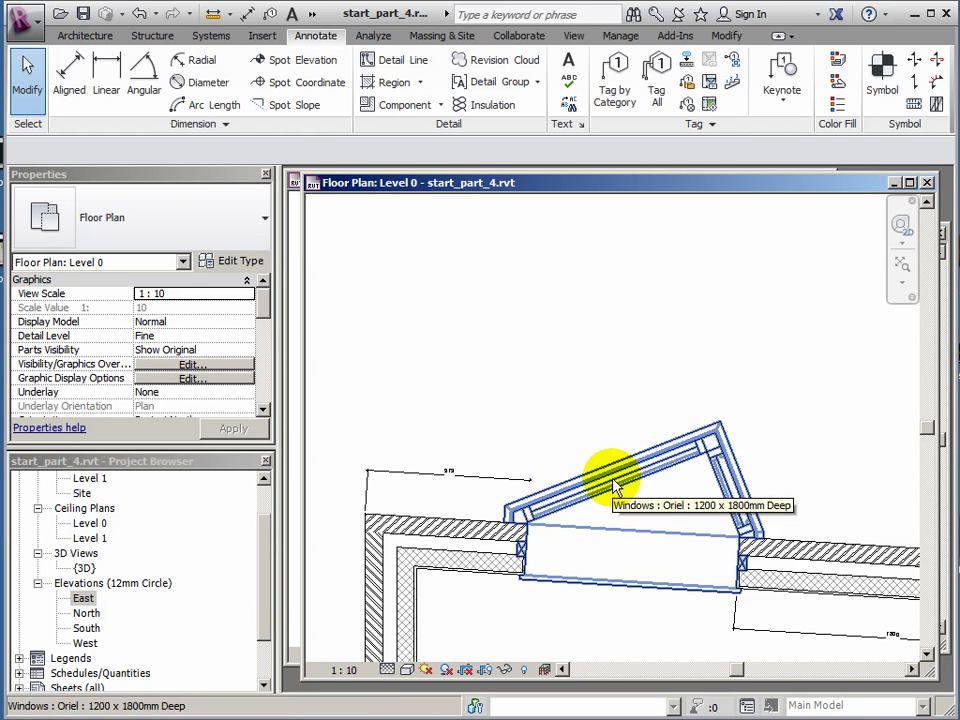
{"action": "left_click", "coordinate": [615, 488]}
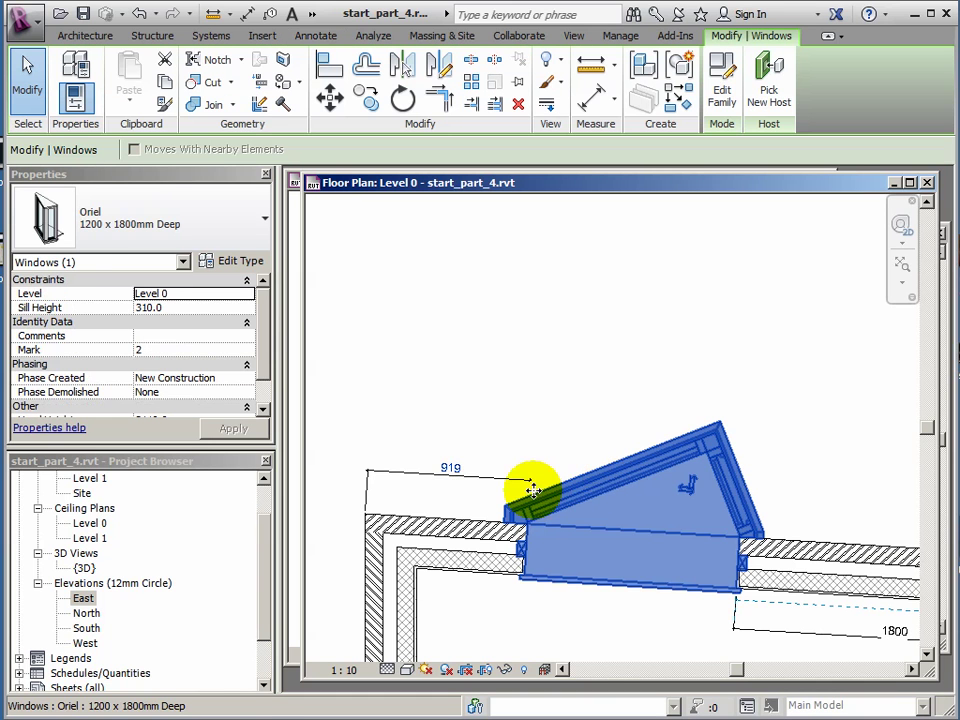
{"action": "left_click", "coordinate": [451, 468]}
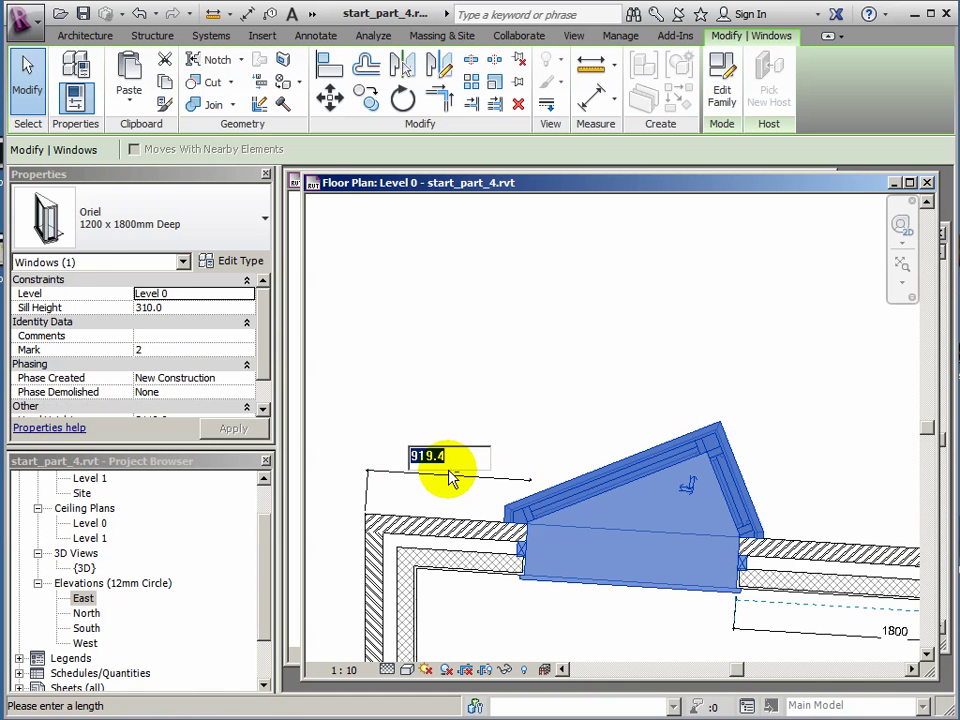
{"action": "scroll", "coordinate": [456, 476], "scroll_direction": "down", "scroll_amount": 3}
{"action": "middle_click_drag", "start_coordinate": [611, 463], "coordinate": [545, 456]}
{"action": "scroll", "coordinate": [531, 450], "scroll_direction": "down", "scroll_amount": 2}
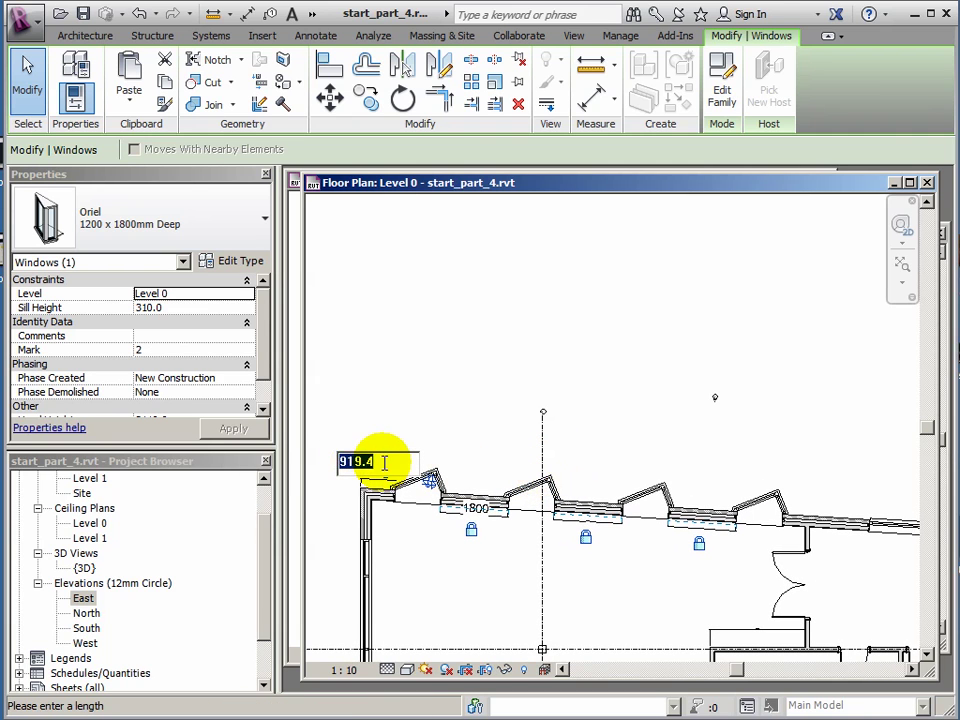
{"action": "type", "text": "1500"}
{"action": "key", "text": "Return"}
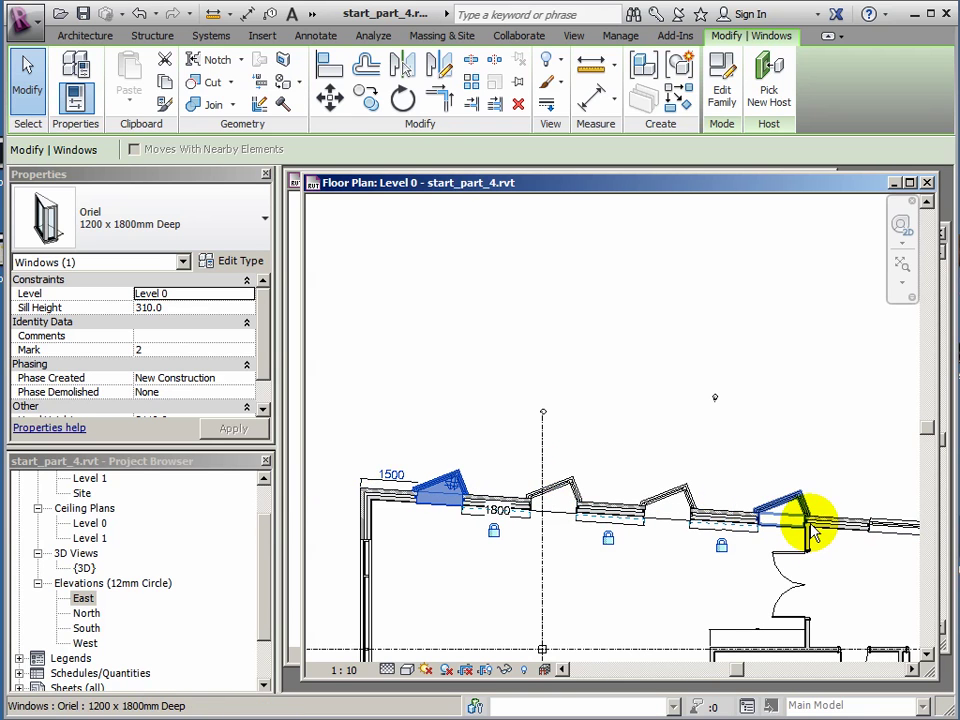
- Change the corner distance to 1200 mm, then to the final 1000 mm
{"action": "left_click", "coordinate": [399, 483]}
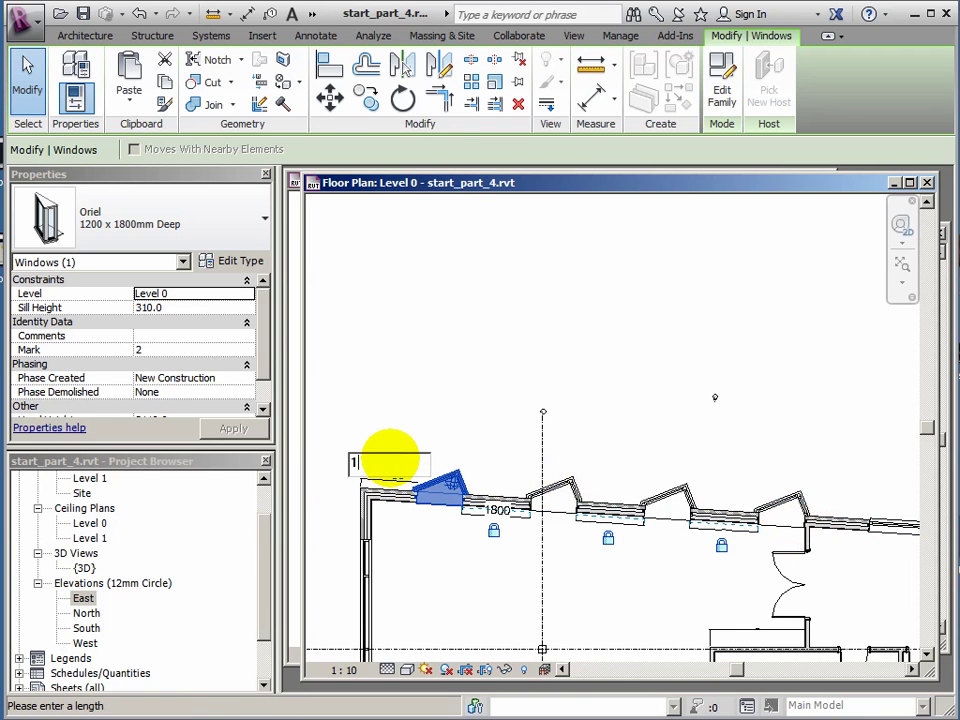
{"action": "key", "text": "Return"}
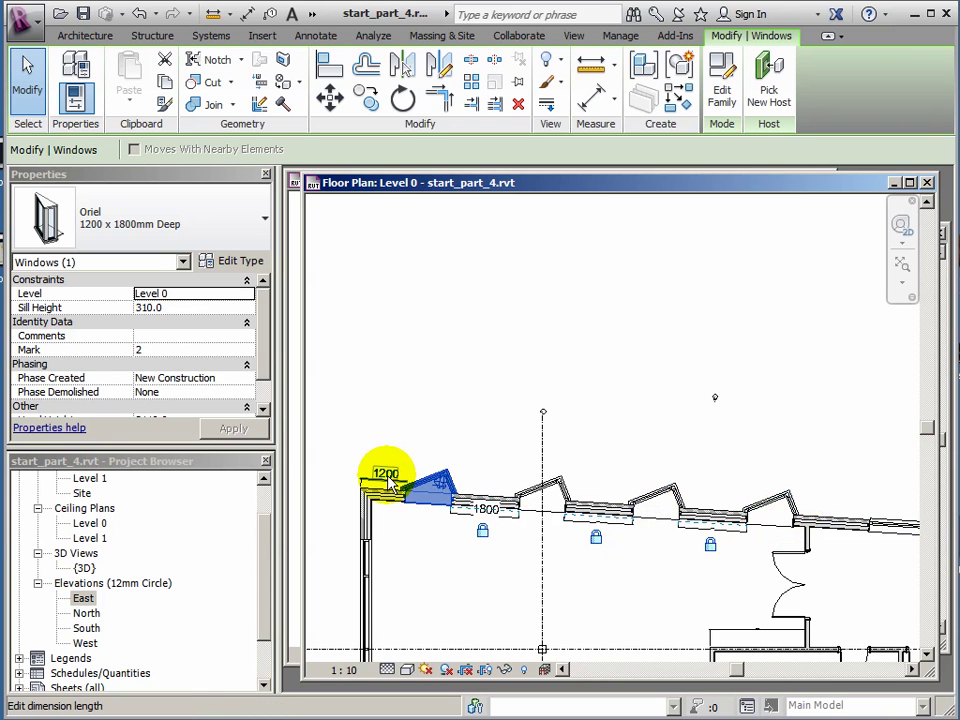
{"action": "left_click", "coordinate": [397, 479]}
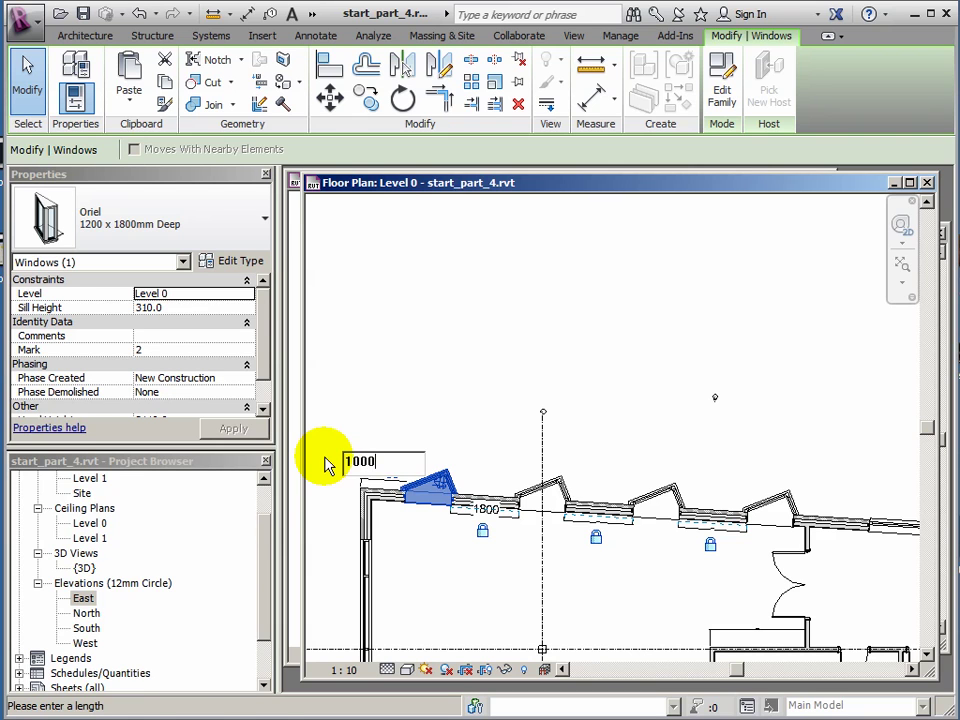
{"action": "key", "text": "Return"}
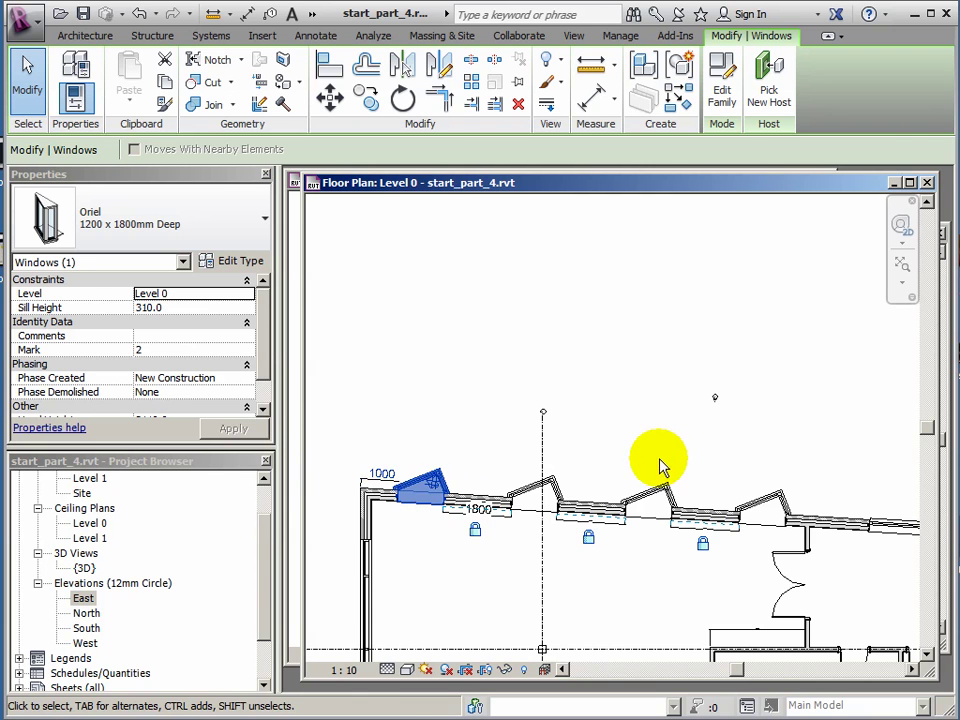
{"action": "mouse_move", "coordinate": [686, 463]}
{"action": "middle_mouse_down"}
{"action": "mouse_move", "coordinate": [654, 443]}
{"action": "mouse_move", "coordinate": [707, 396]}
{"action": "mouse_move", "coordinate": [707, 354]}
{"action": "mouse_move", "coordinate": [616, 359]}
{"action": "middle_mouse_up"}
{"action": "scroll", "coordinate": [670, 440], "scroll_direction": "down", "scroll_amount": 2}
{"action": "scroll", "coordinate": [681, 388], "scroll_direction": "down", "scroll_amount": 2}
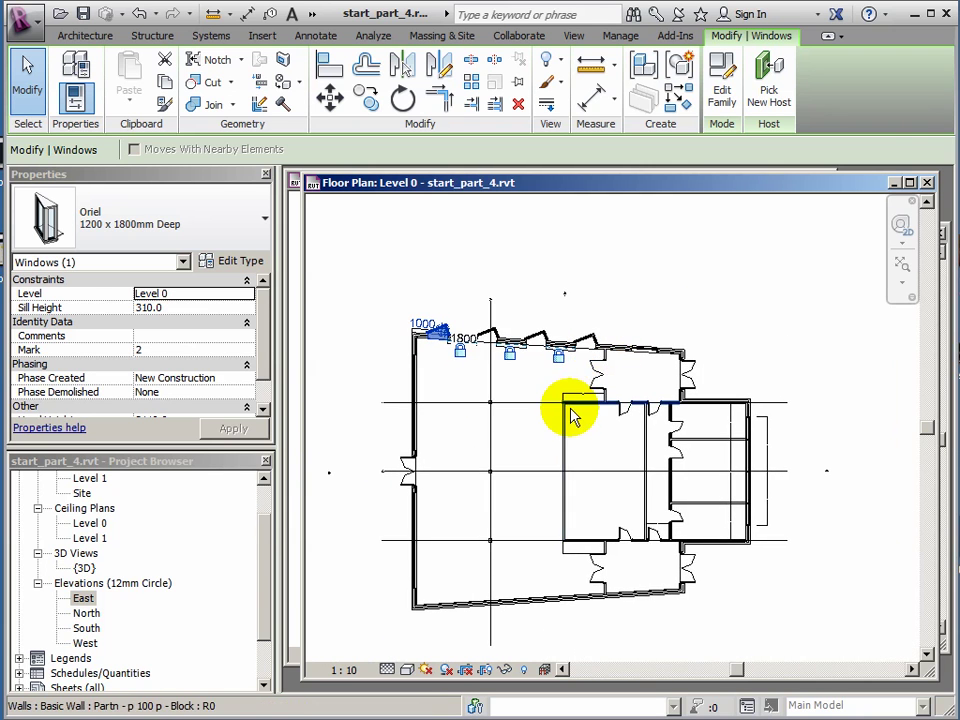
- Select the oriels and the Sgl Plain window and mirror-copy them across Grid 2
{"action": "left_click", "coordinate": [489, 333], "text": "ctrl"}
{"action": "left_click", "coordinate": [561, 345], "text": "ctrl"}
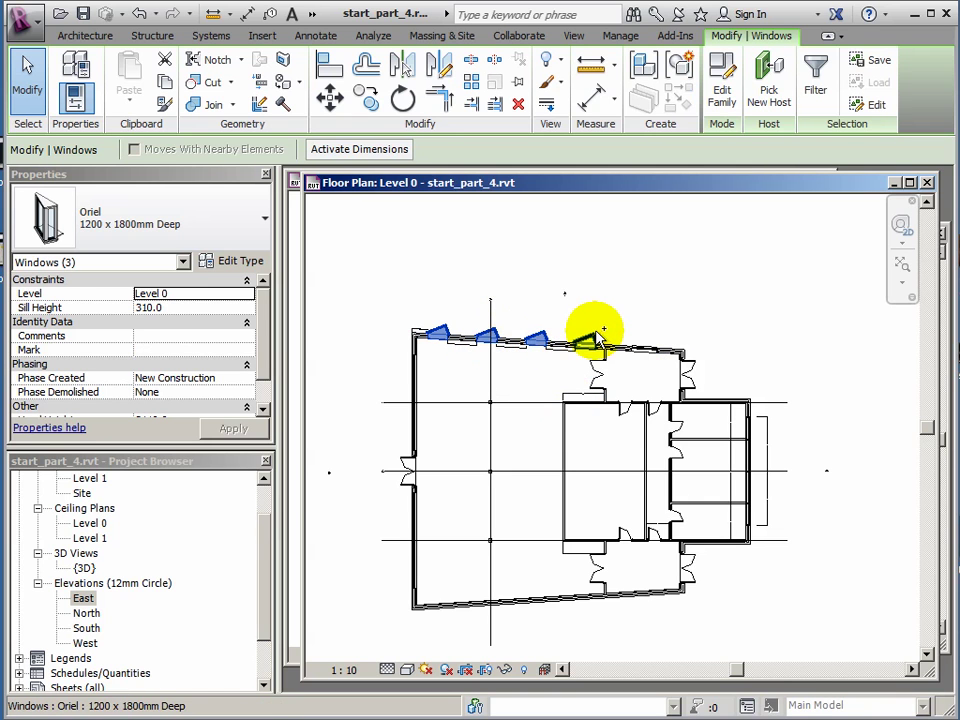
{"action": "left_click", "coordinate": [591, 338], "text": "ctrl"}
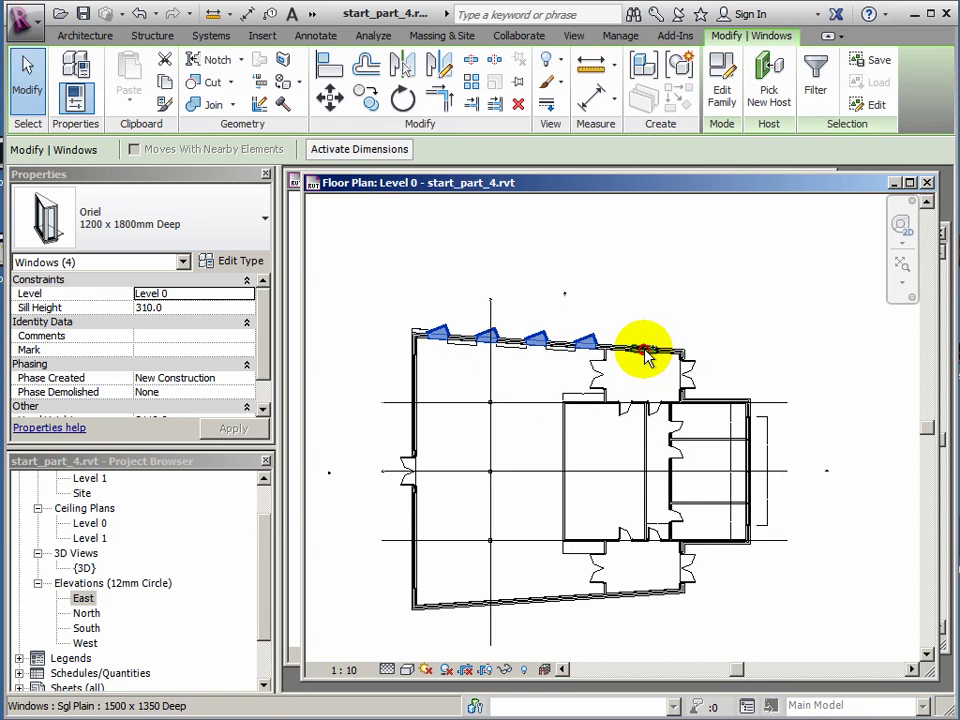
{"action": "left_click", "coordinate": [645, 352], "text": "ctrl"}
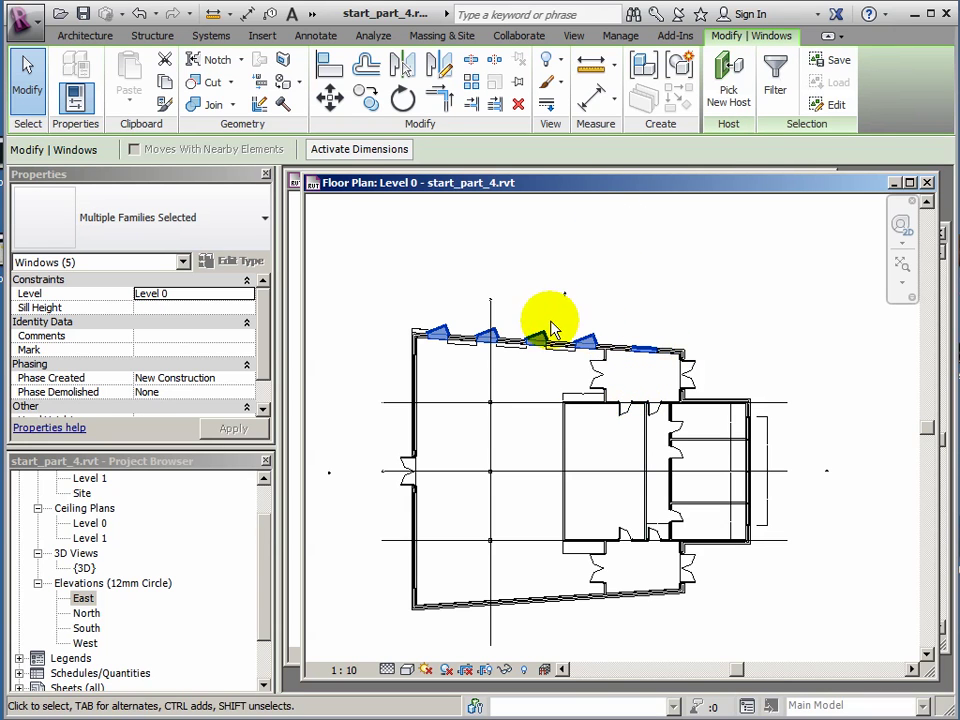
{"action": "left_click", "coordinate": [403, 70]}
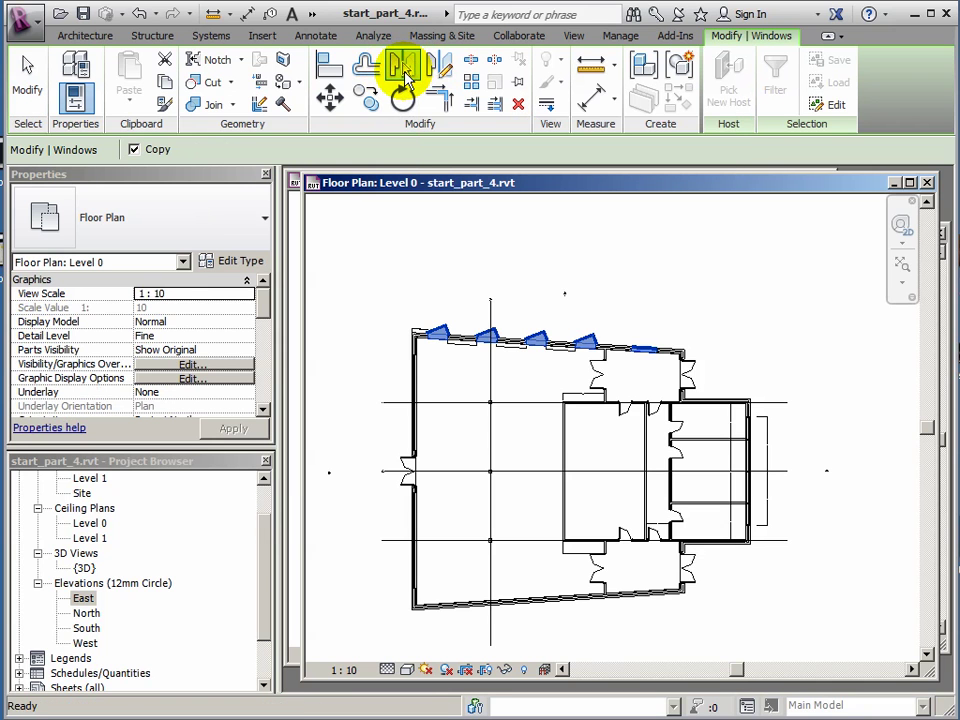
{"action": "left_click", "coordinate": [451, 480]}
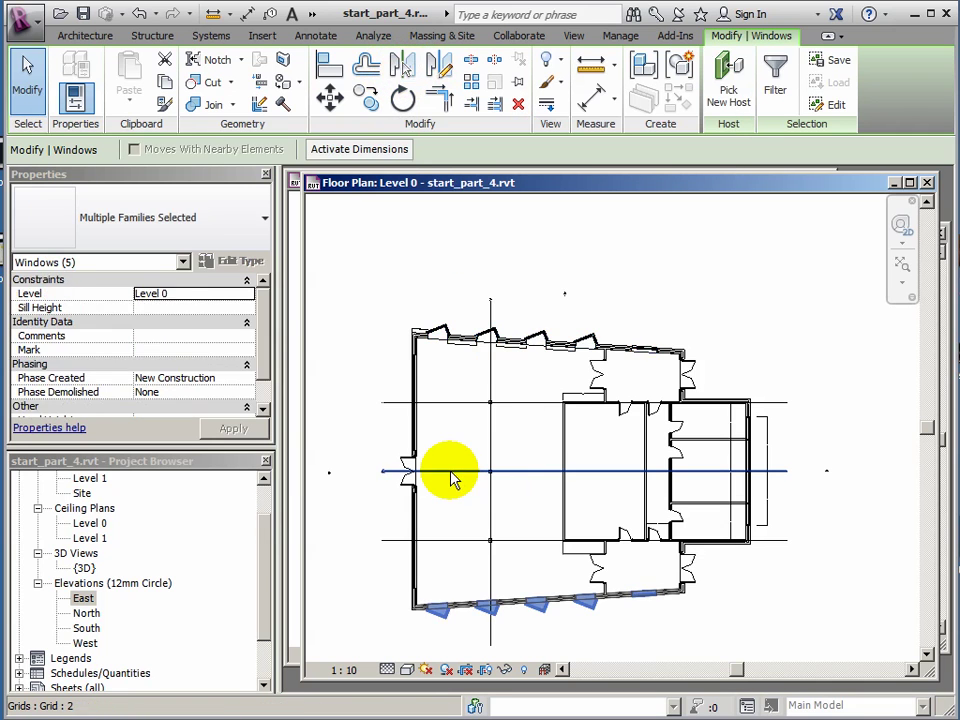
{"action": "left_click", "coordinate": [740, 583]}
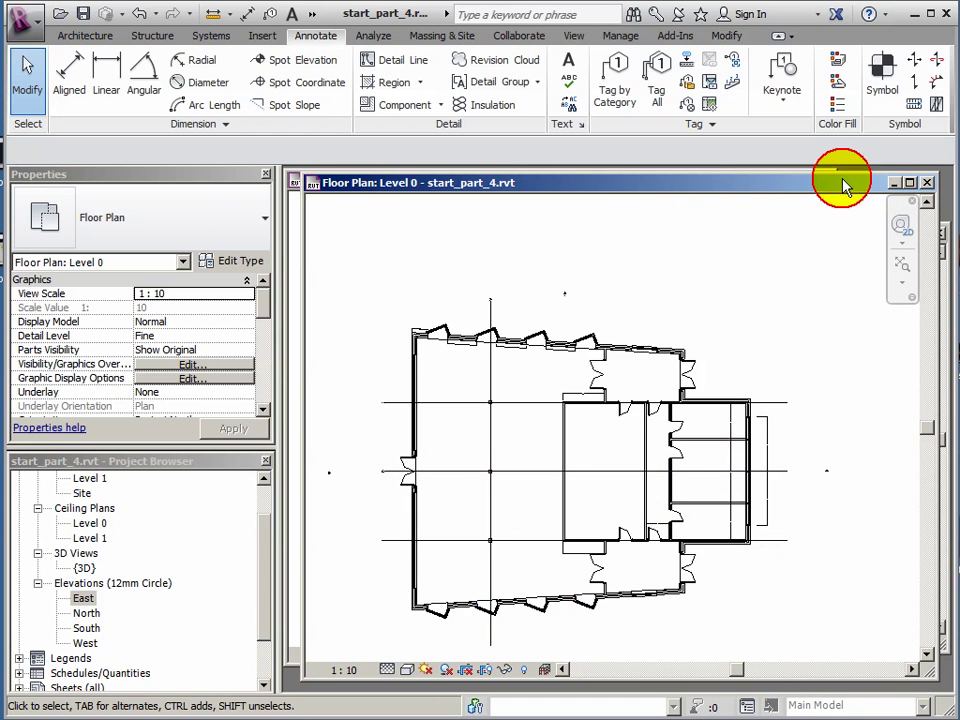
- Shrink the floor plan window and bring the 3D view forward, zooming toward the wall windows
{"action": "left_click_drag", "start_coordinate": [935, 172], "coordinate": [889, 202]}
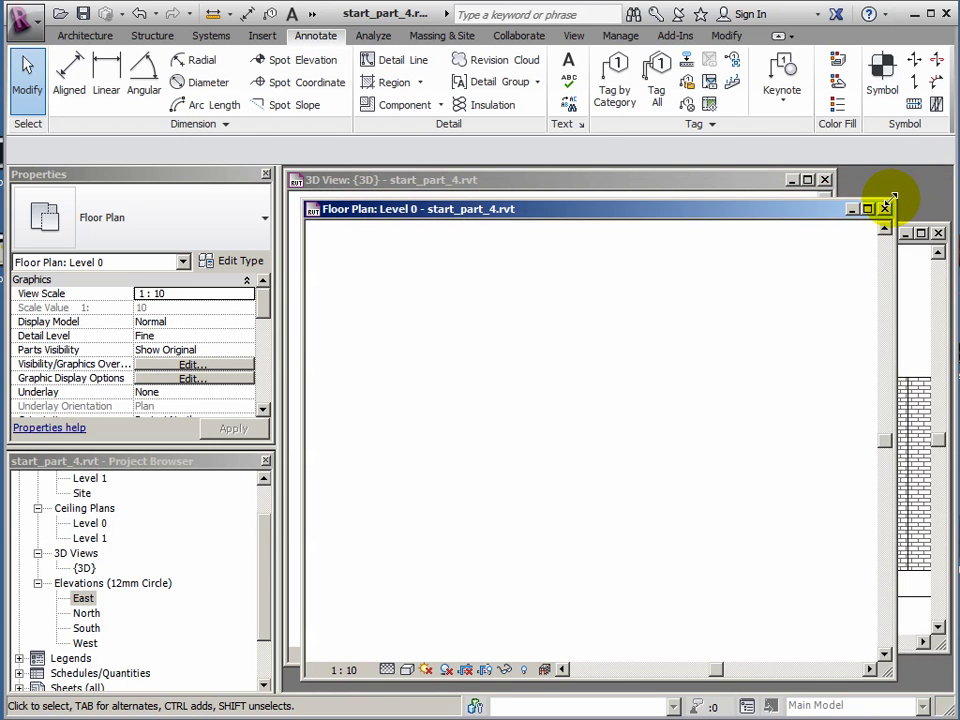
{"action": "left_click", "coordinate": [634, 182]}
{"action": "middle_click_drag", "start_coordinate": [594, 455], "coordinate": [553, 439]}
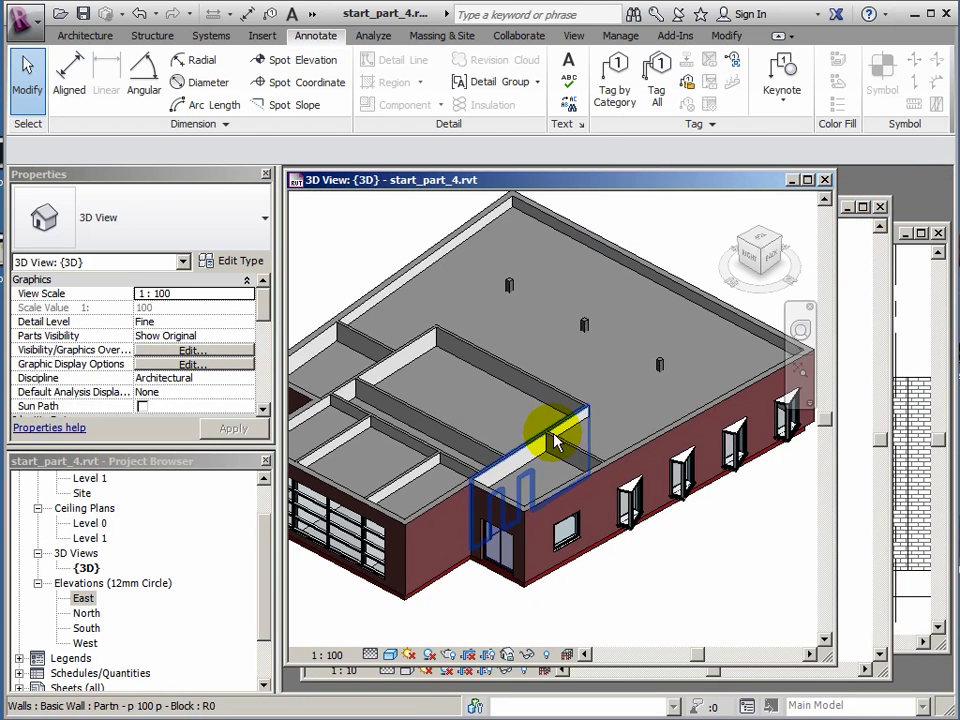
{"action": "scroll", "coordinate": [561, 439], "scroll_direction": "down", "scroll_amount": 2}
{"action": "scroll", "coordinate": [585, 503], "scroll_direction": "up", "scroll_amount": 4}
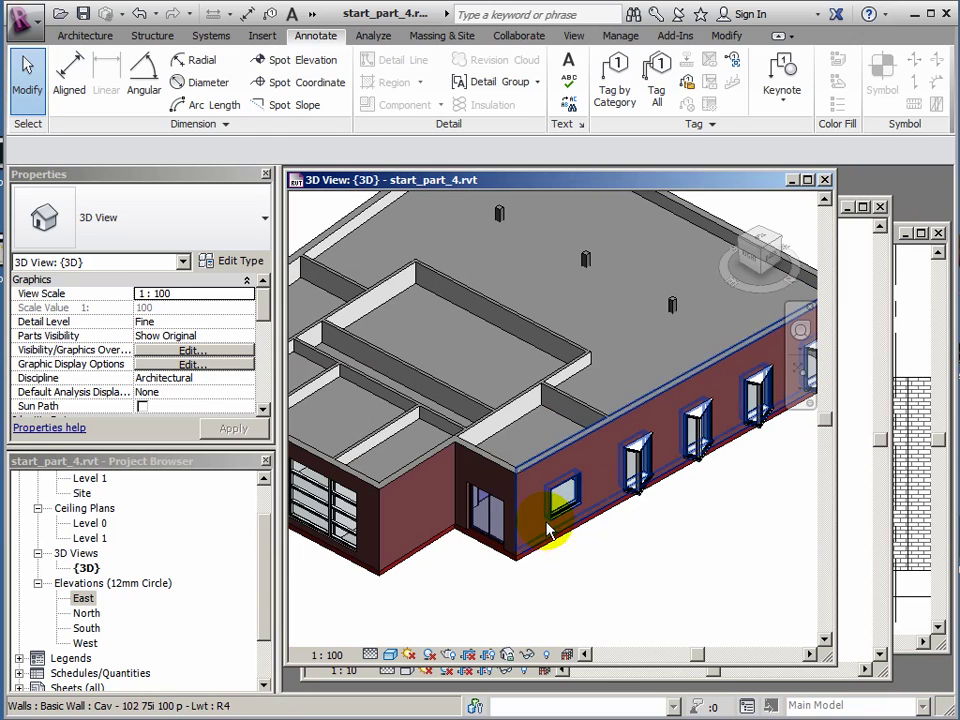
{"action": "scroll", "coordinate": [565, 530], "scroll_direction": "up", "scroll_amount": 2}
{"action": "scroll", "coordinate": [575, 530], "scroll_direction": "up", "scroll_amount": 4}
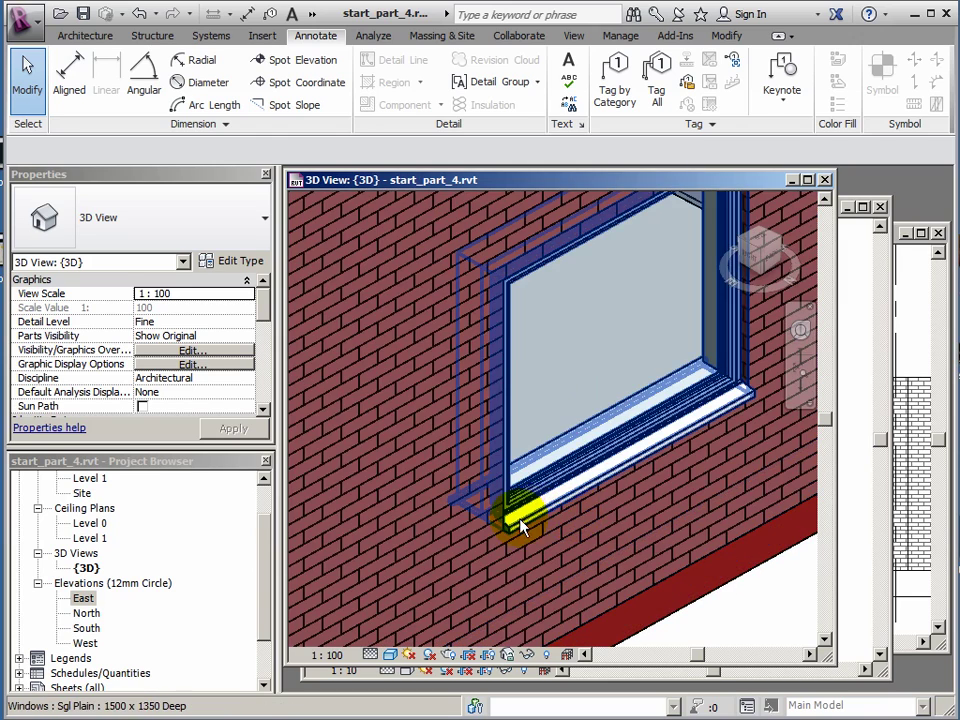
{"action": "scroll", "coordinate": [520, 525], "scroll_direction": "down", "scroll_amount": 5}
- Pan and zoom the 3D view to recentre the whole building
{"action": "middle_click_drag", "start_coordinate": [476, 506], "coordinate": [511, 517]}
{"action": "scroll", "coordinate": [414, 561], "scroll_direction": "up", "scroll_amount": 7}
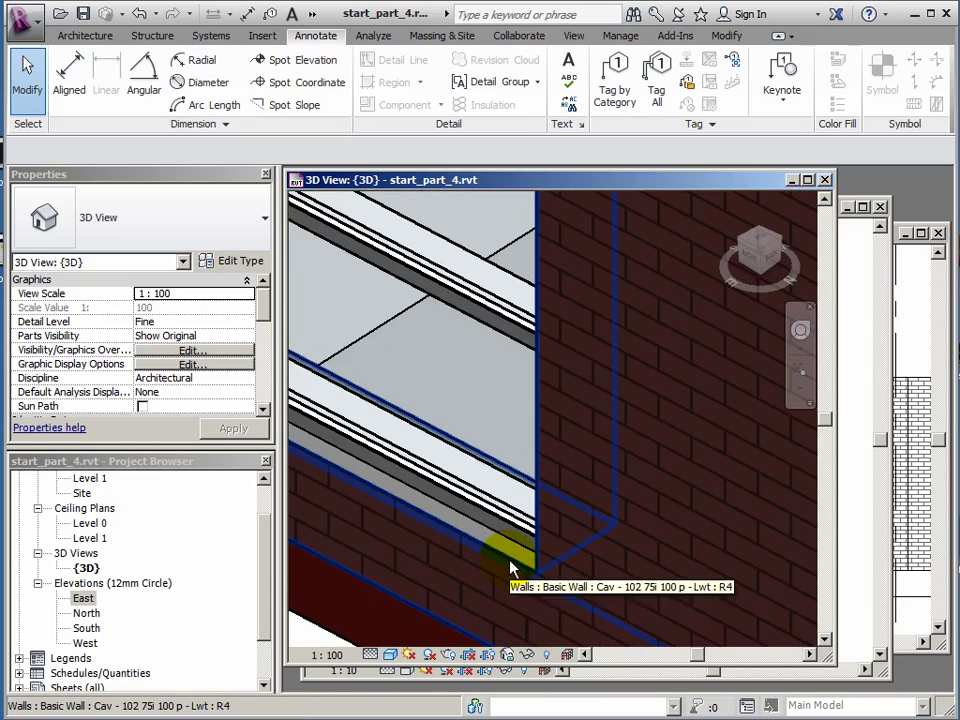
{"action": "scroll", "coordinate": [504, 537], "scroll_direction": "down", "scroll_amount": 8}
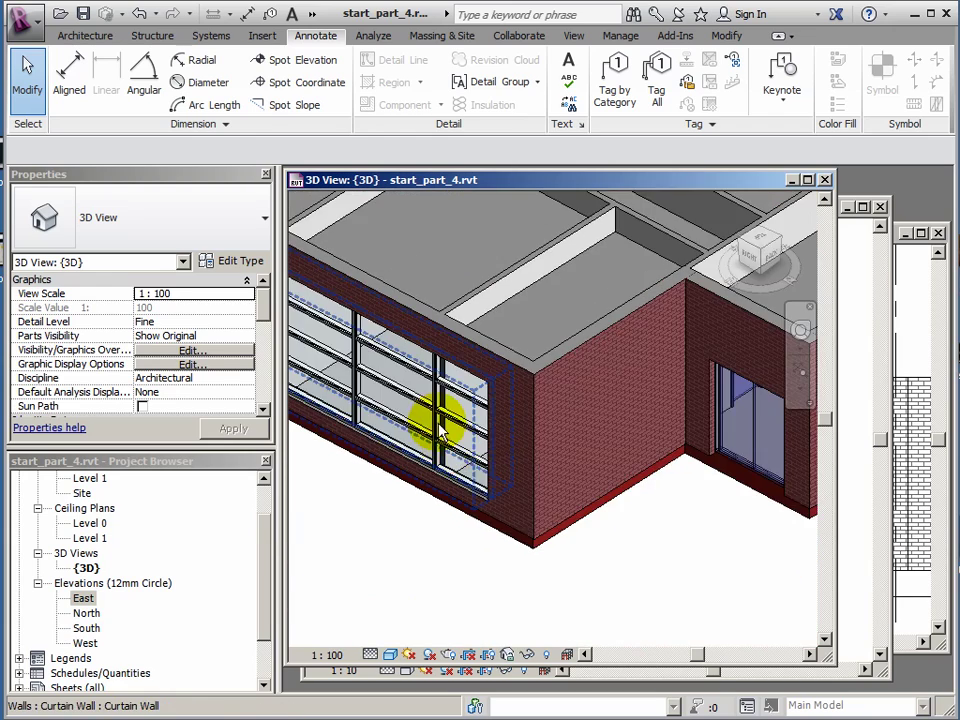
{"action": "scroll", "coordinate": [485, 438], "scroll_direction": "down", "scroll_amount": 5}
{"action": "scroll", "coordinate": [495, 458], "scroll_direction": "up", "scroll_amount": 1}
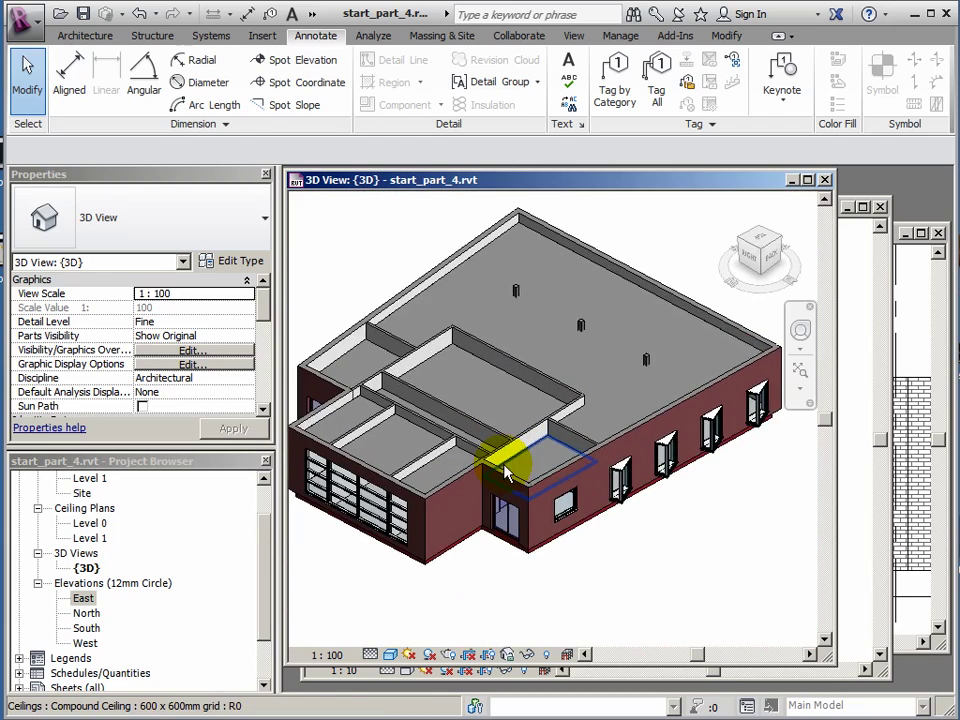
{"action": "scroll", "coordinate": [510, 463], "scroll_direction": "down", "scroll_amount": 1}
{"action": "middle_click_drag", "start_coordinate": [510, 463], "coordinate": [518, 481]}
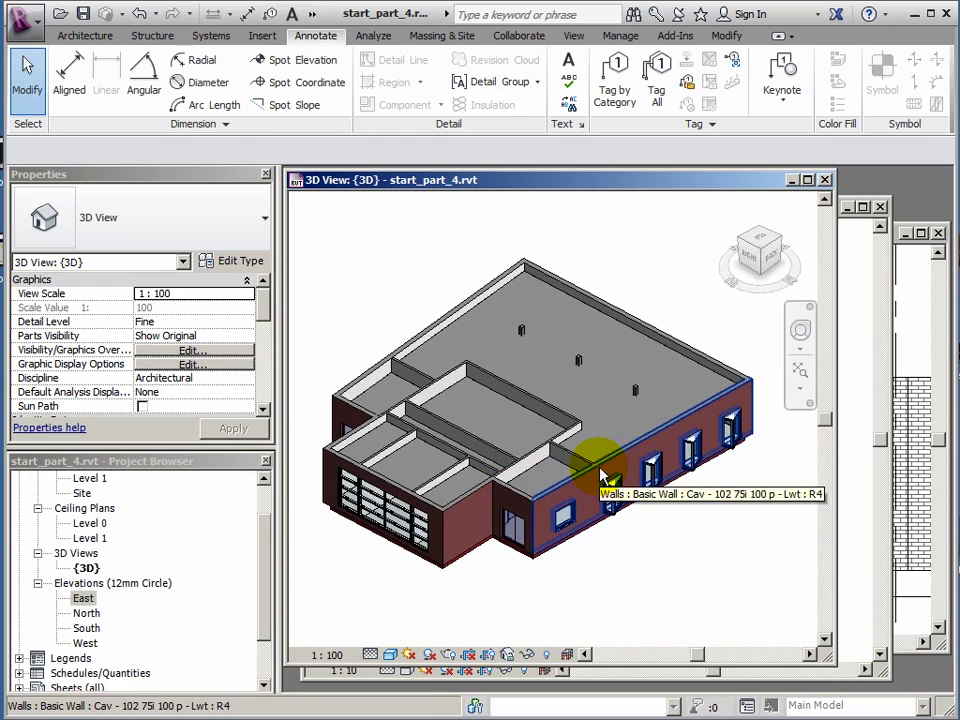
{"action": "middle_click_drag", "start_coordinate": [643, 504], "coordinate": [658, 498]}
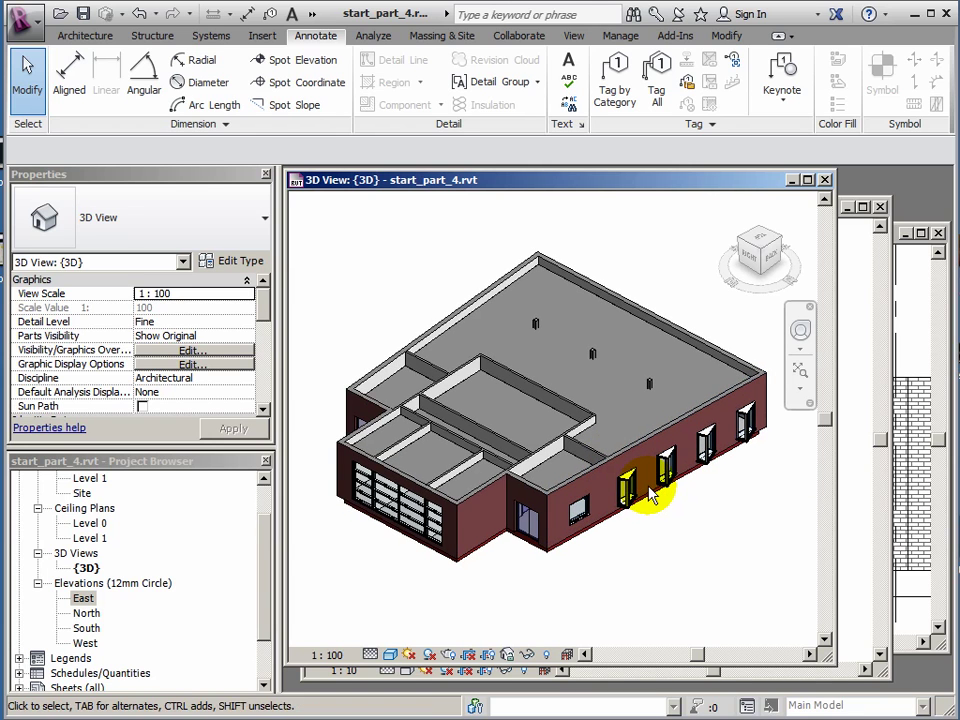